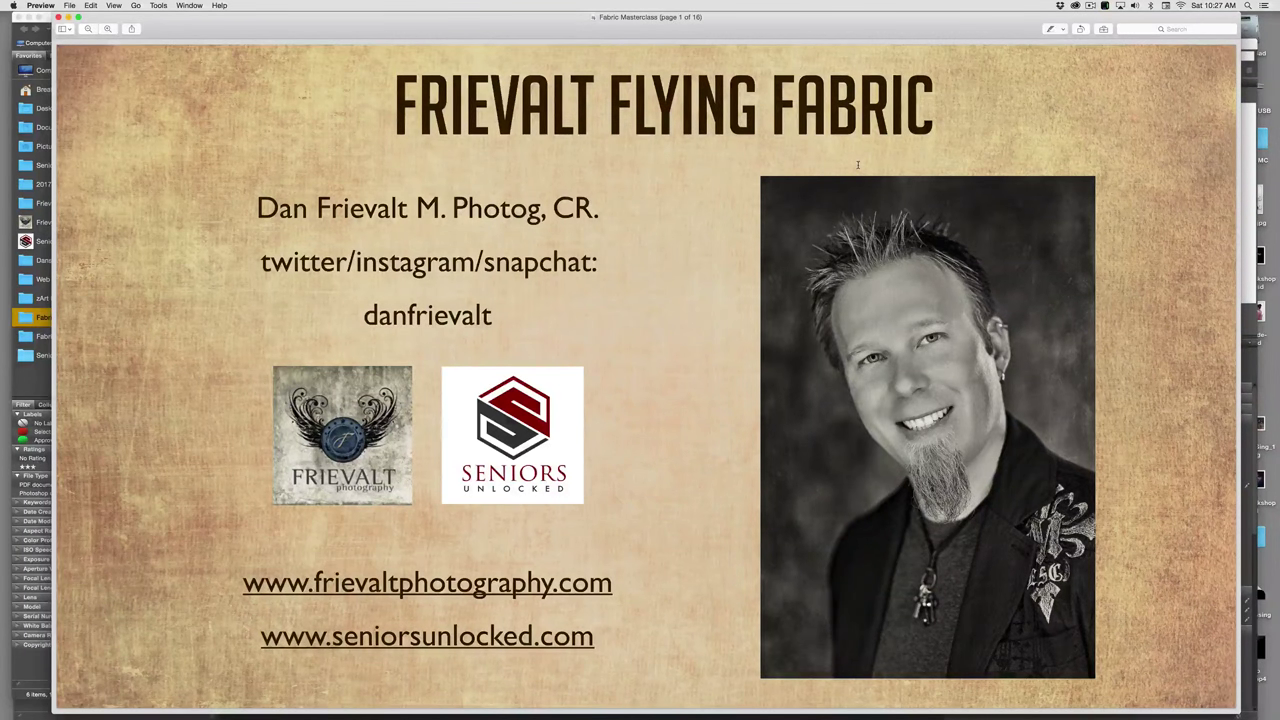
# Step: Close the presentation PDF, open the three-star dancer PSD from the Fabric MC folder in Photoshop, and close the other open document
pyautogui.press('super+w')
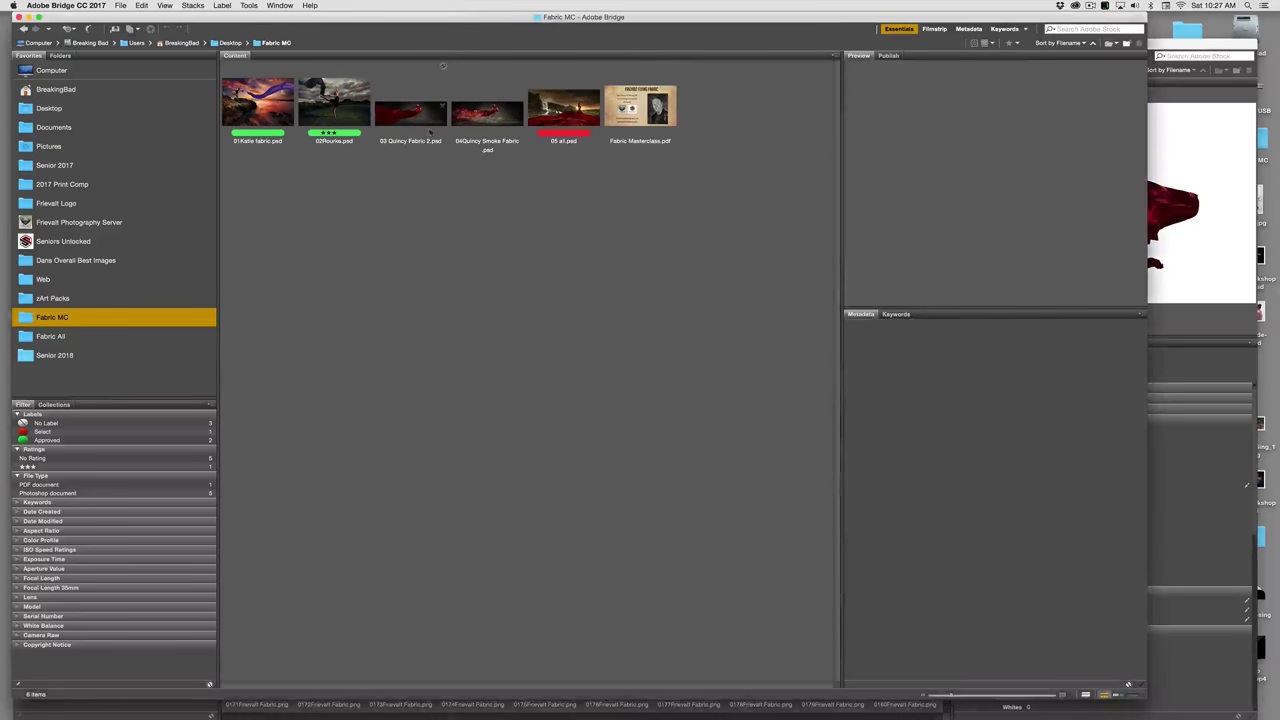
pyautogui.click(336, 112)
pyautogui.doubleClick(336, 112)
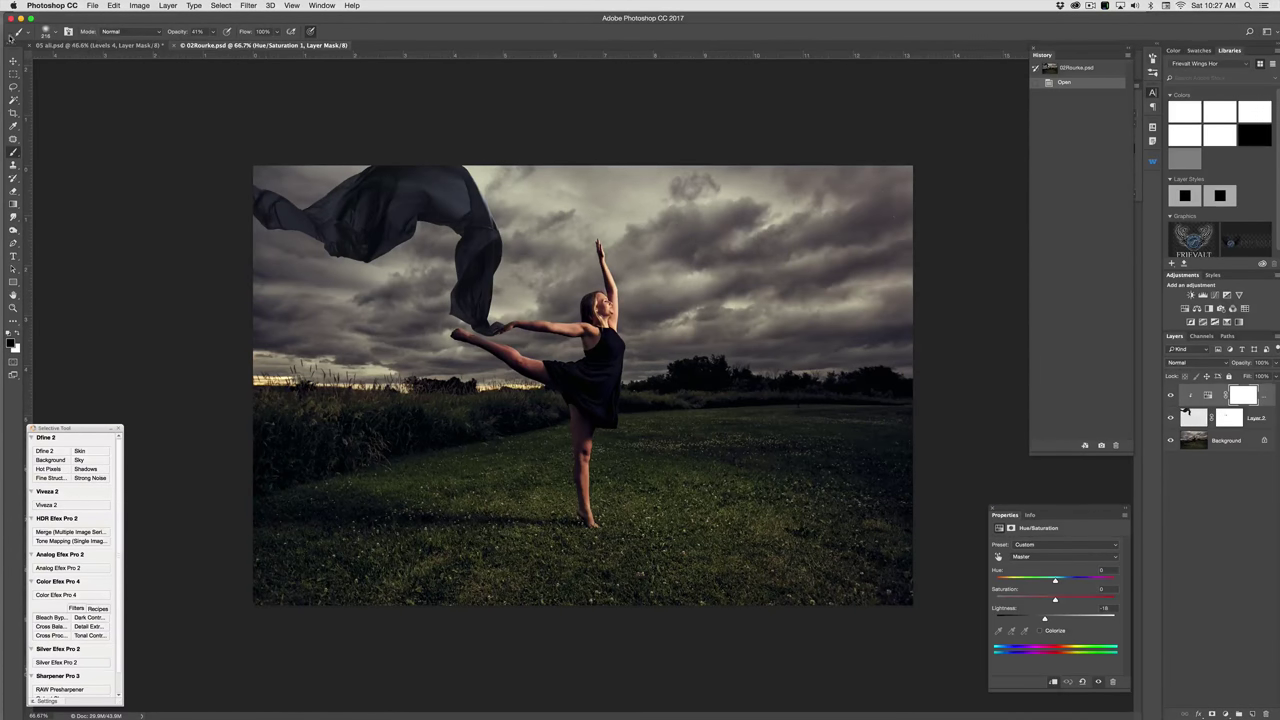
pyautogui.click(31, 45)
pyautogui.click(605, 233)
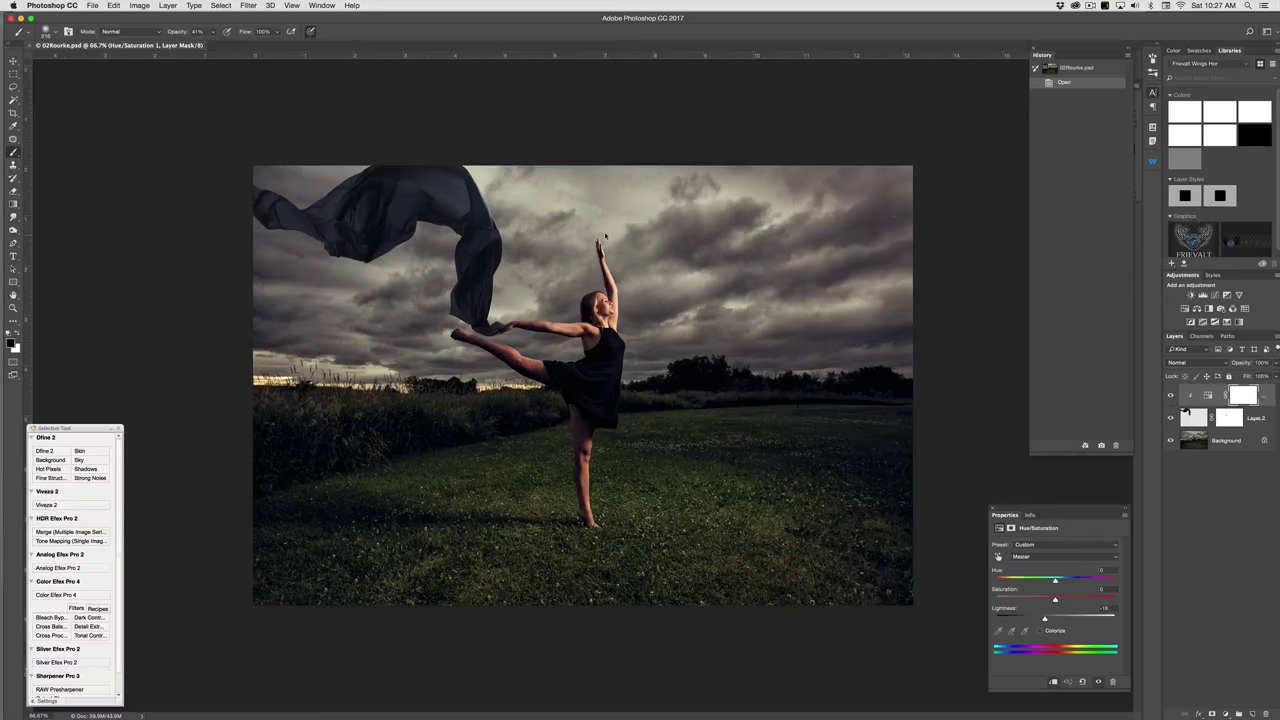
# Step: Switch to Bridge and browse the end of the Fabric All folder, previewing several red draped and flying fabric cutouts
pyautogui.press('super+h')
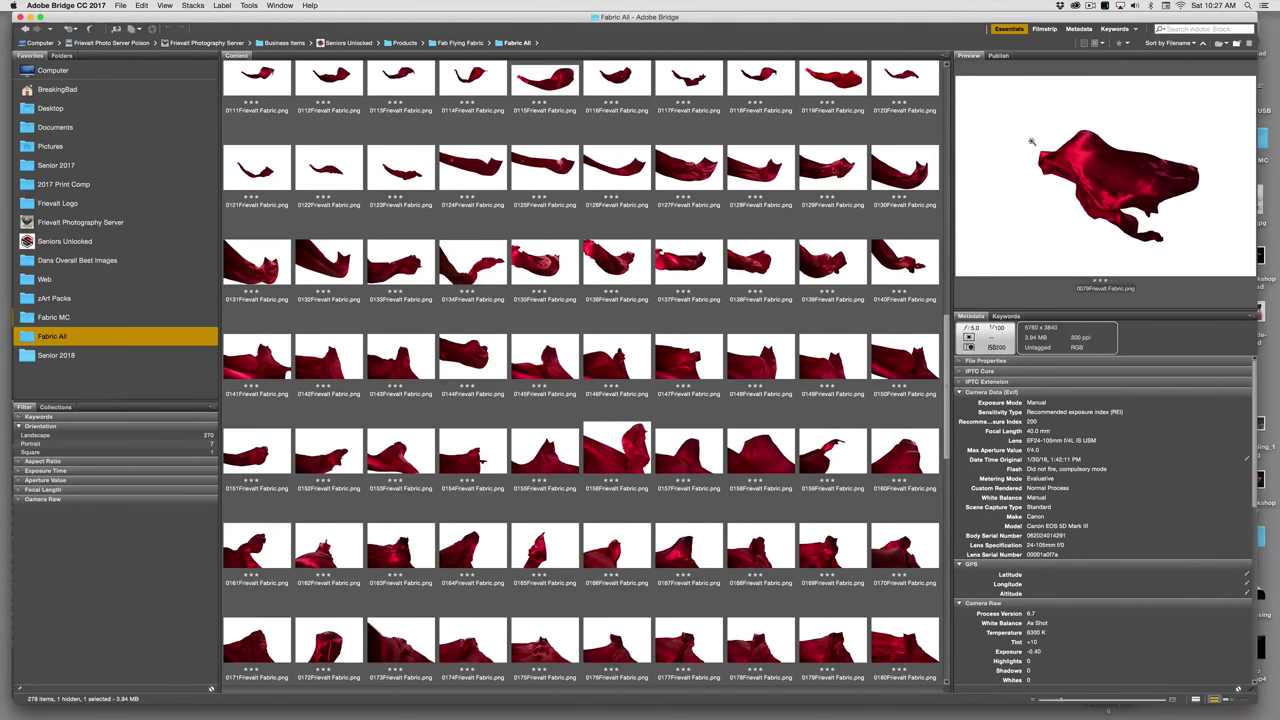
pyautogui.moveTo(946, 310); pyautogui.dragTo(897, 362)
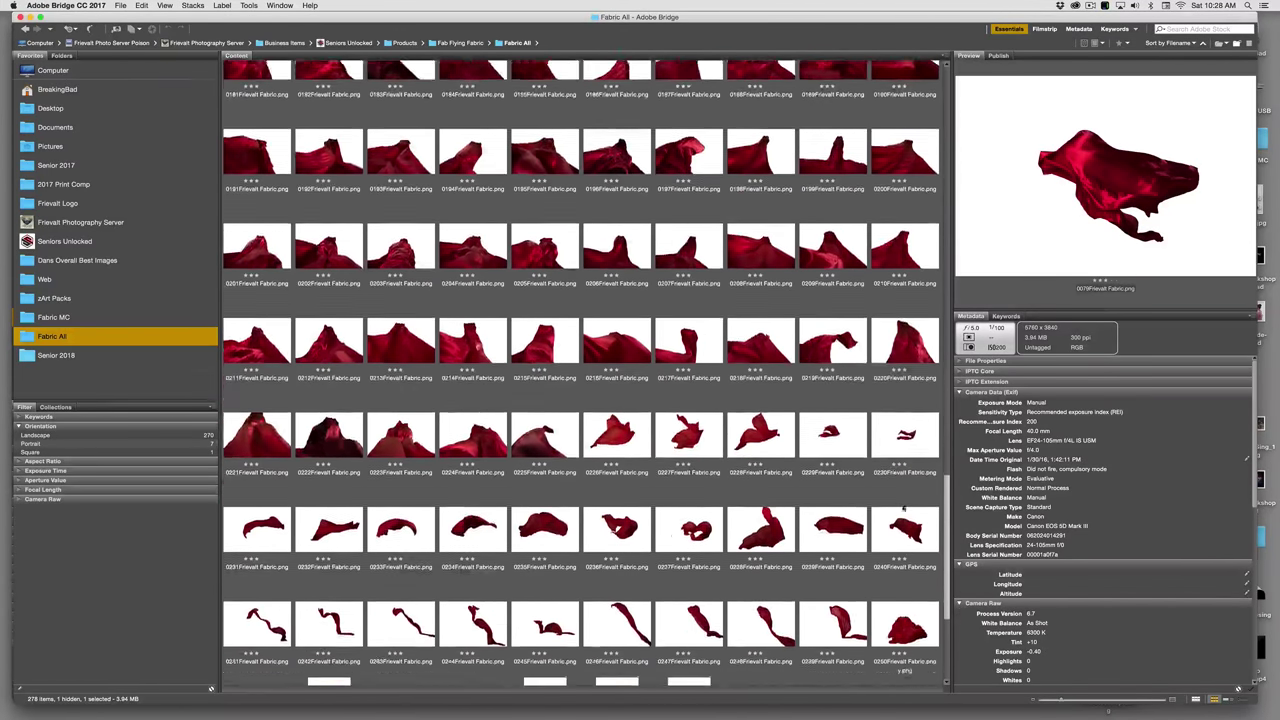
pyautogui.scroll(-2, 917, 540)
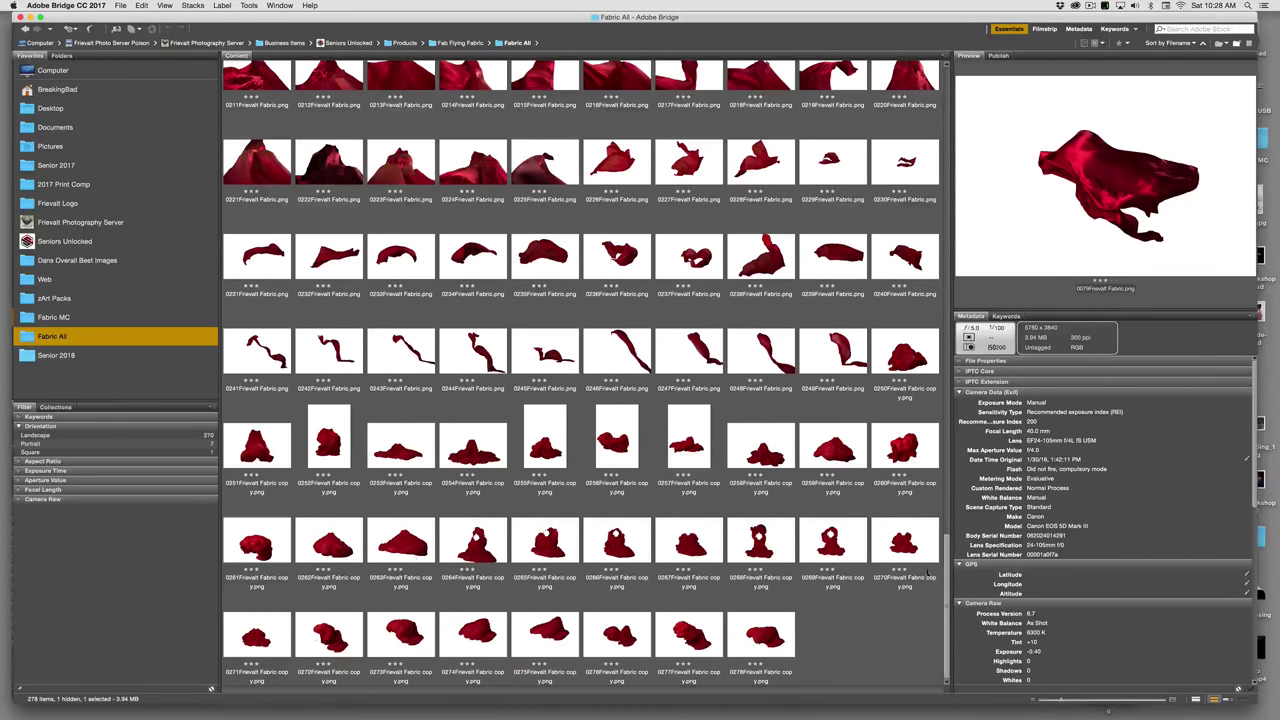
pyautogui.click(782, 432)
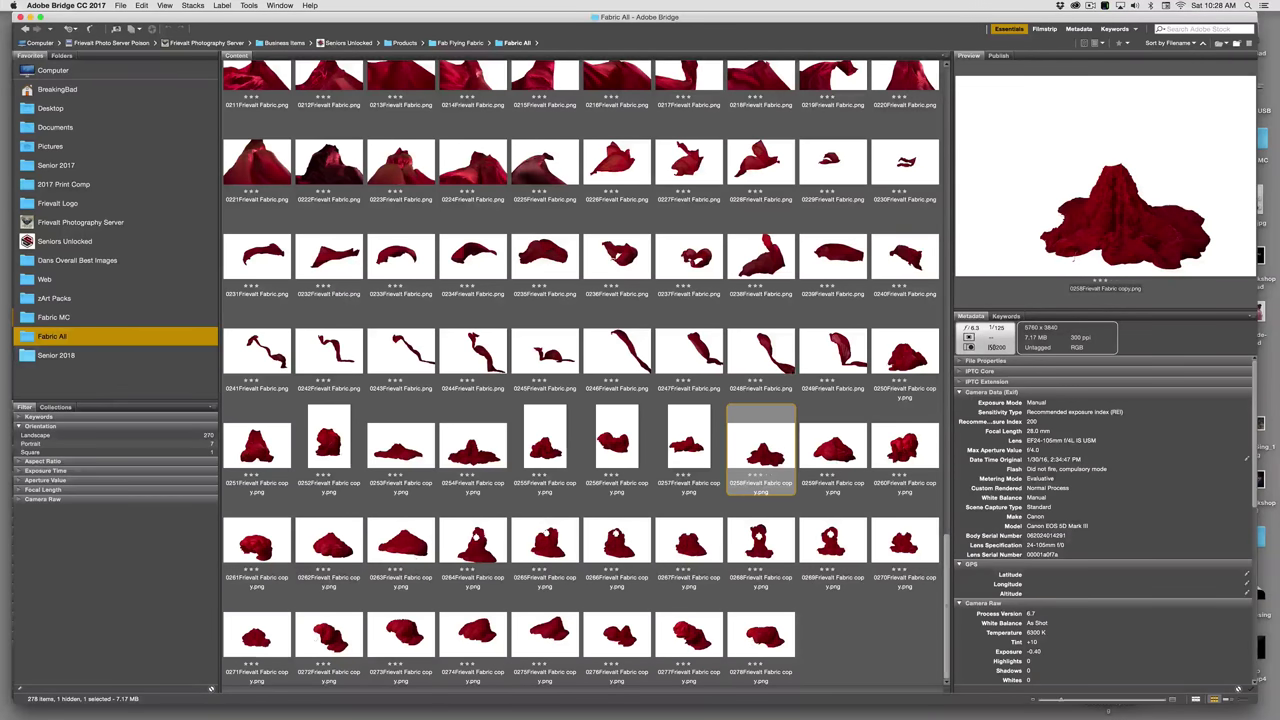
pyautogui.click(833, 445)
pyautogui.click(822, 341)
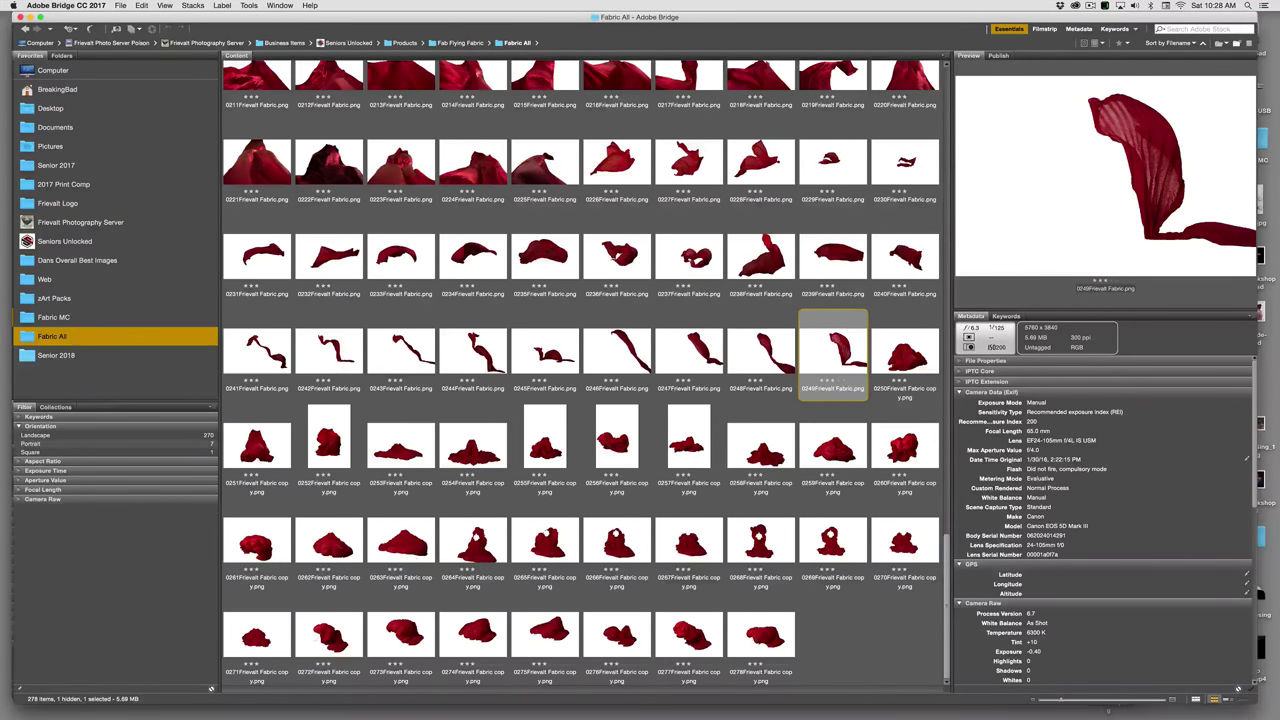
pyautogui.click(762, 258)
pyautogui.scroll(3, 762, 258)
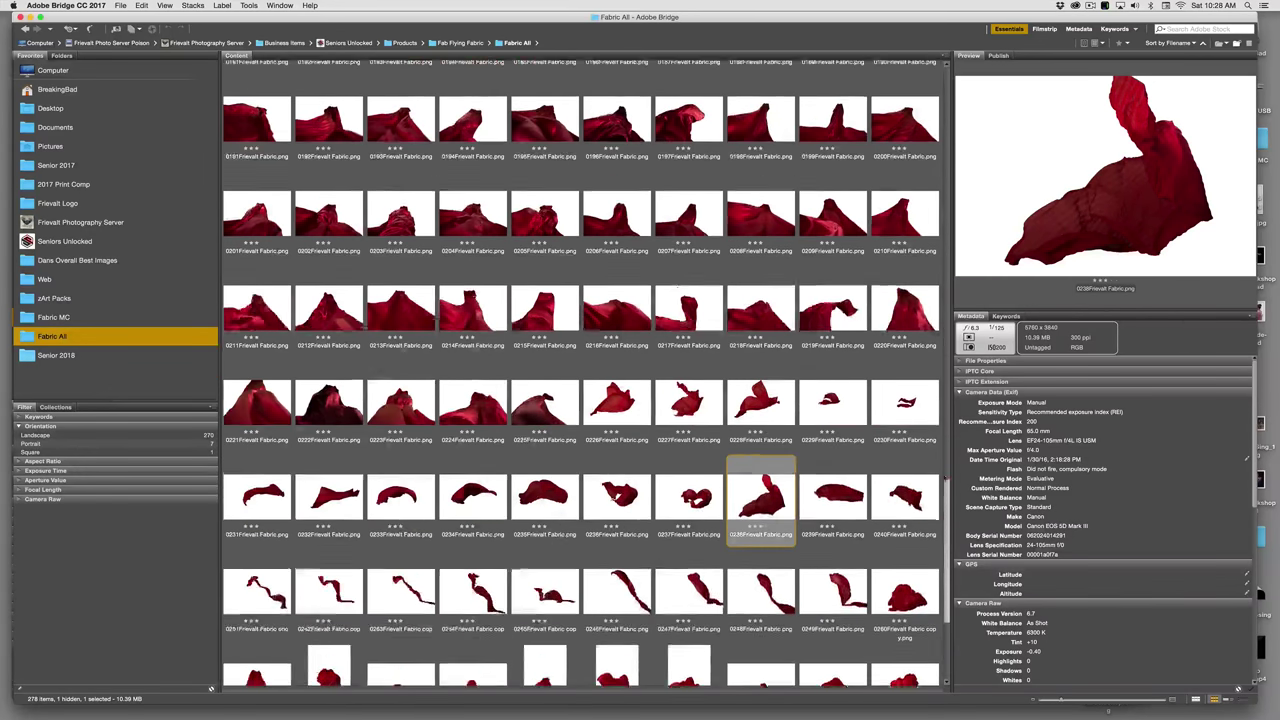
pyautogui.click(688, 262)
pyautogui.click(569, 260)
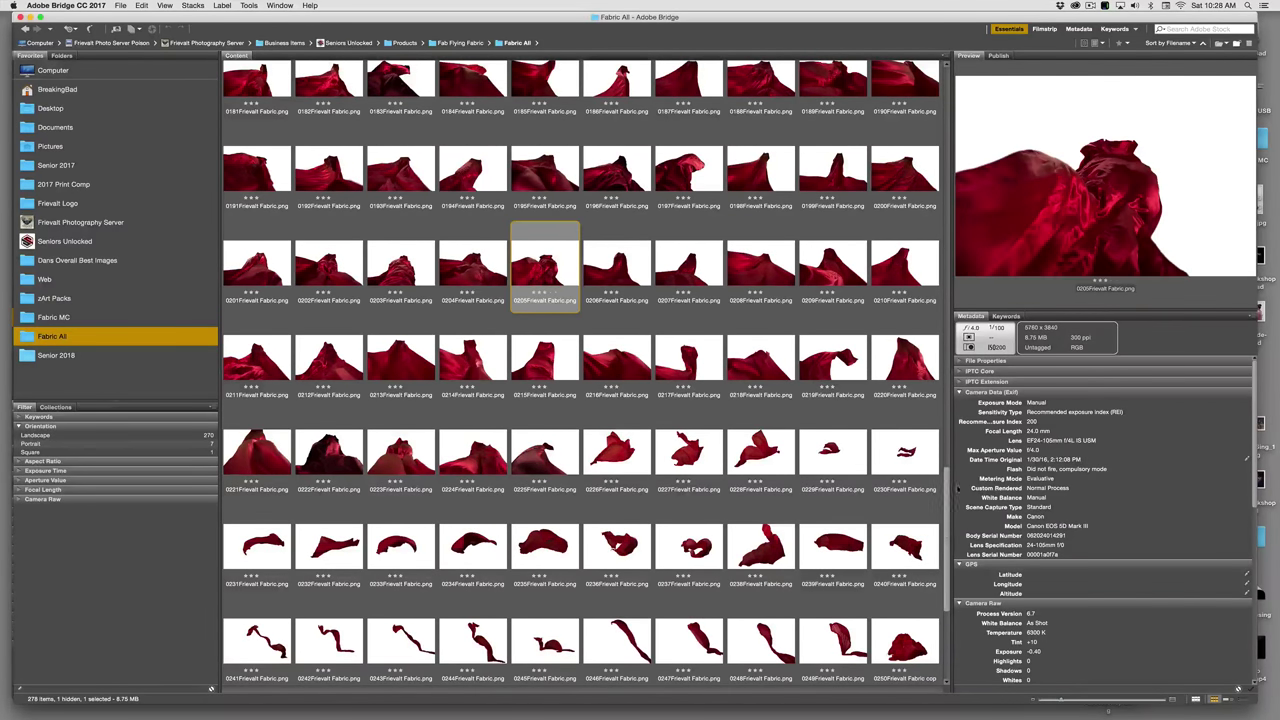
# Step: Browse back through the earlier Fabric All images, previewing sheer red fabrics and the black fabric in 0043Frievalt Fabric.png
pyautogui.scroll(4, 935, 365)
pyautogui.scroll(12, 935, 365)
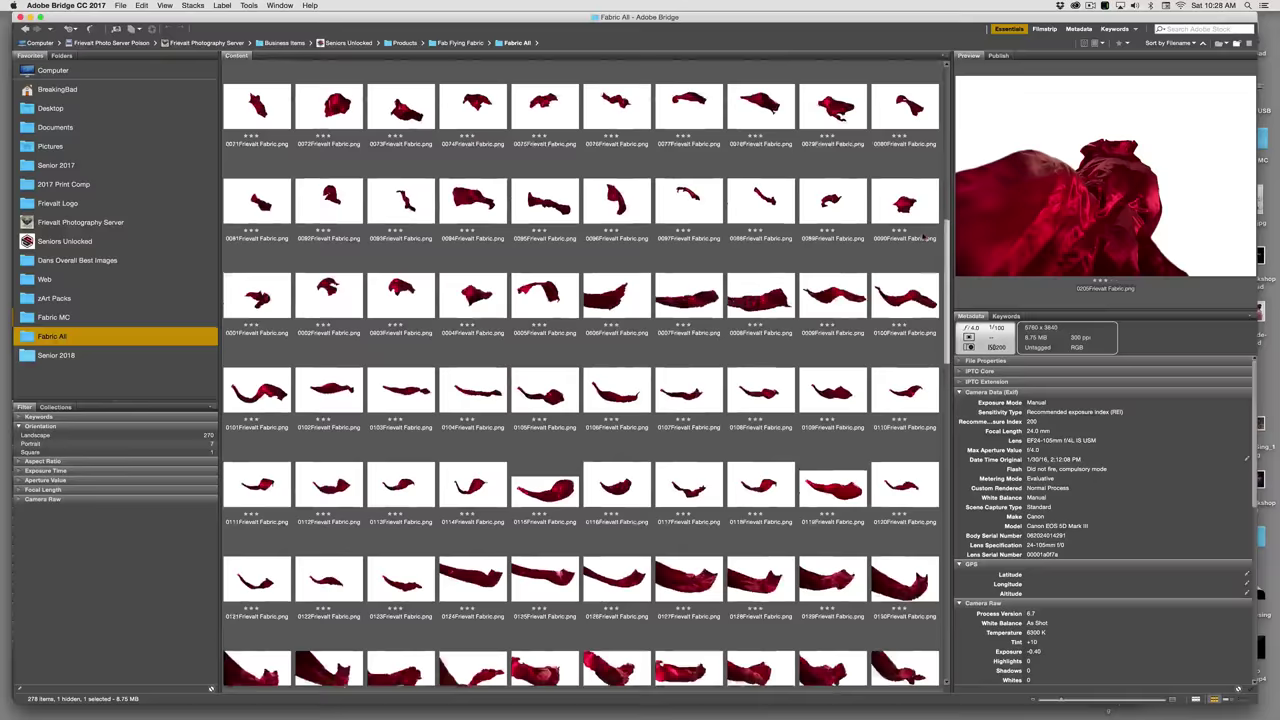
pyautogui.click(545, 110)
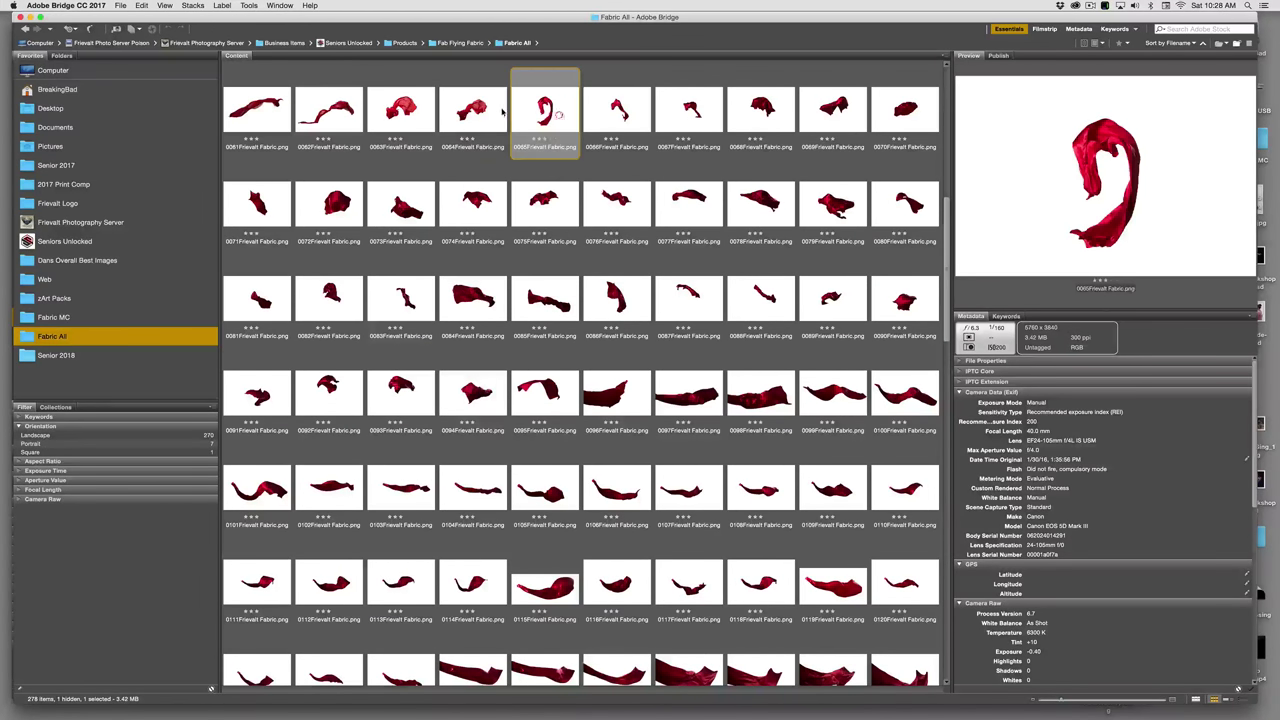
pyautogui.click(473, 110)
pyautogui.click(414, 108)
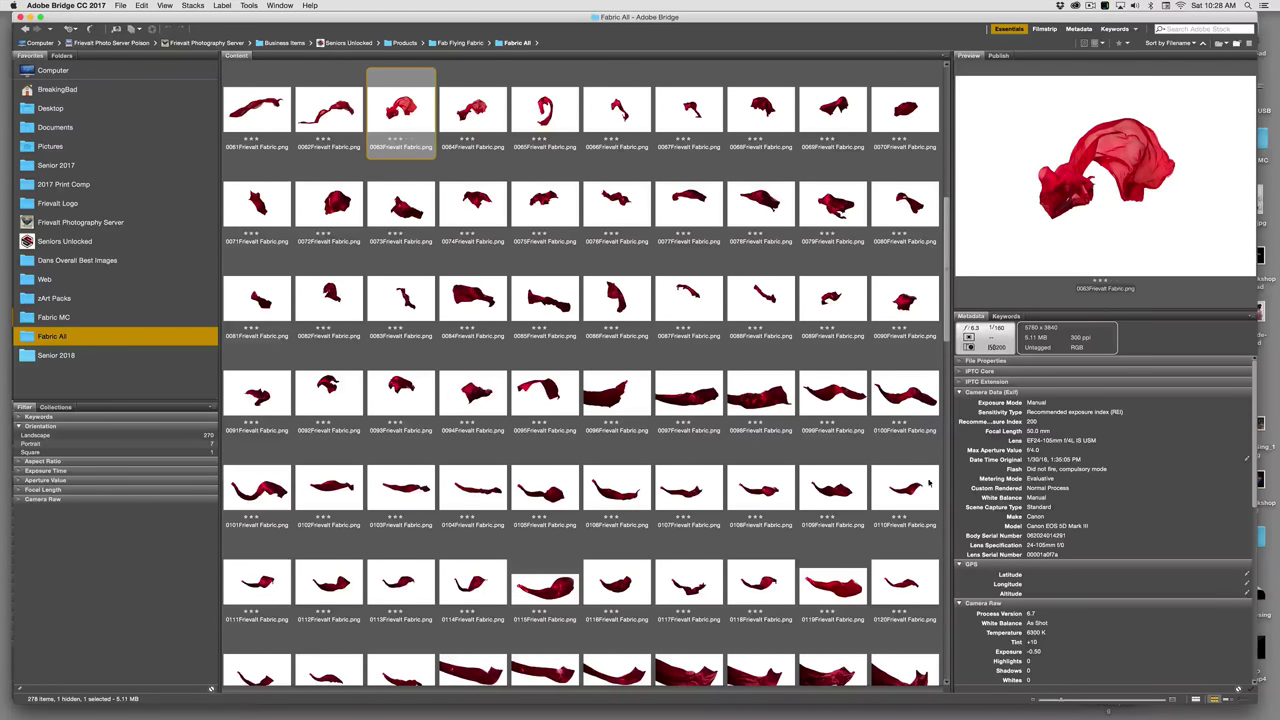
pyautogui.scroll(3, 945, 327)
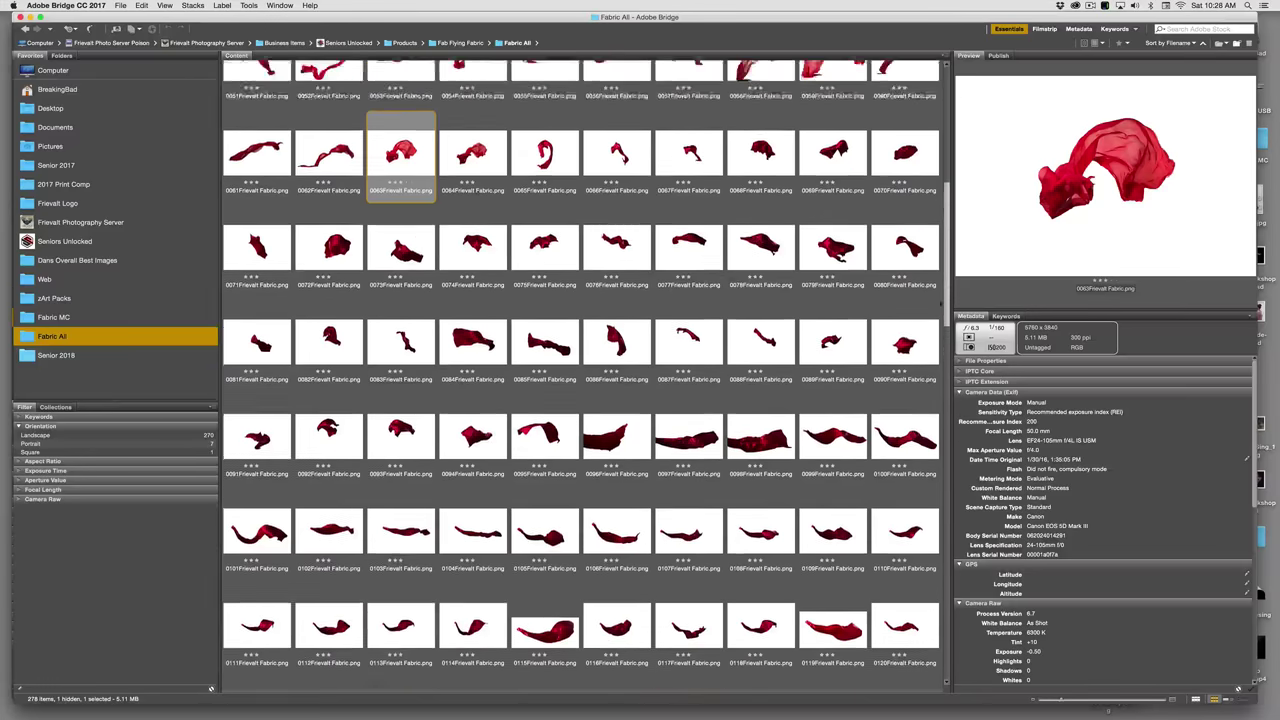
pyautogui.click(617, 195)
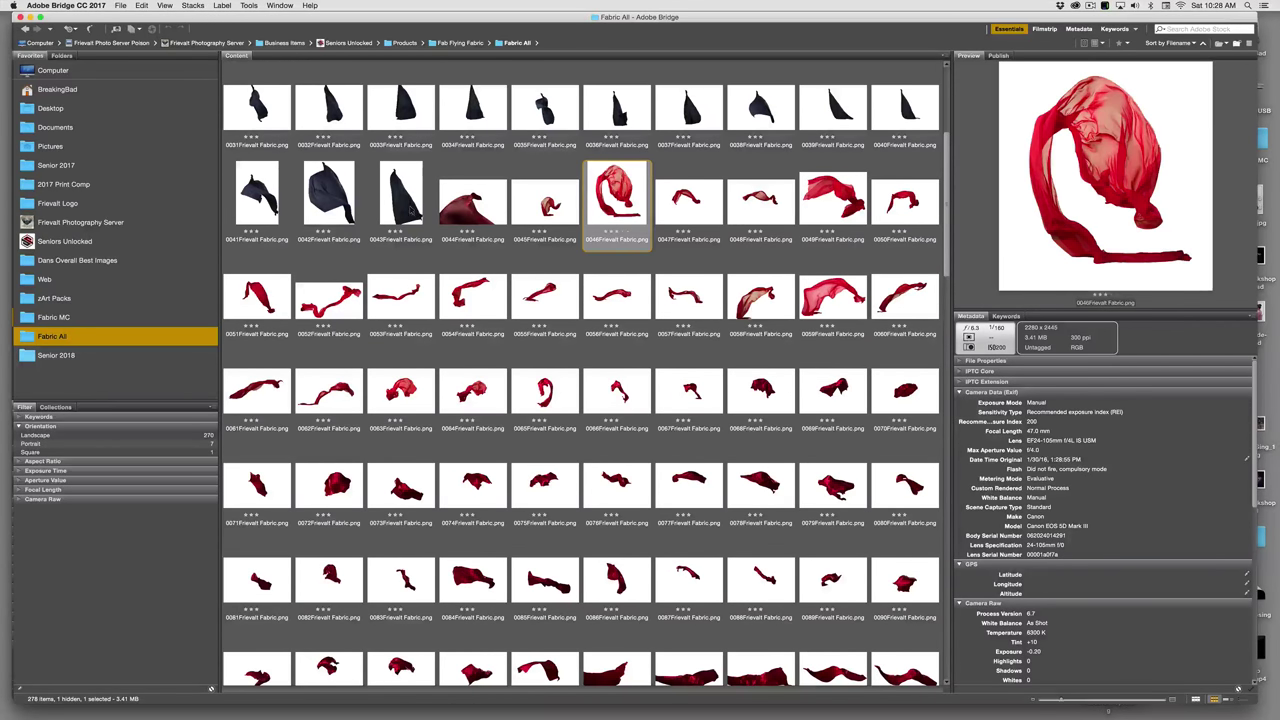
pyautogui.click(408, 204)
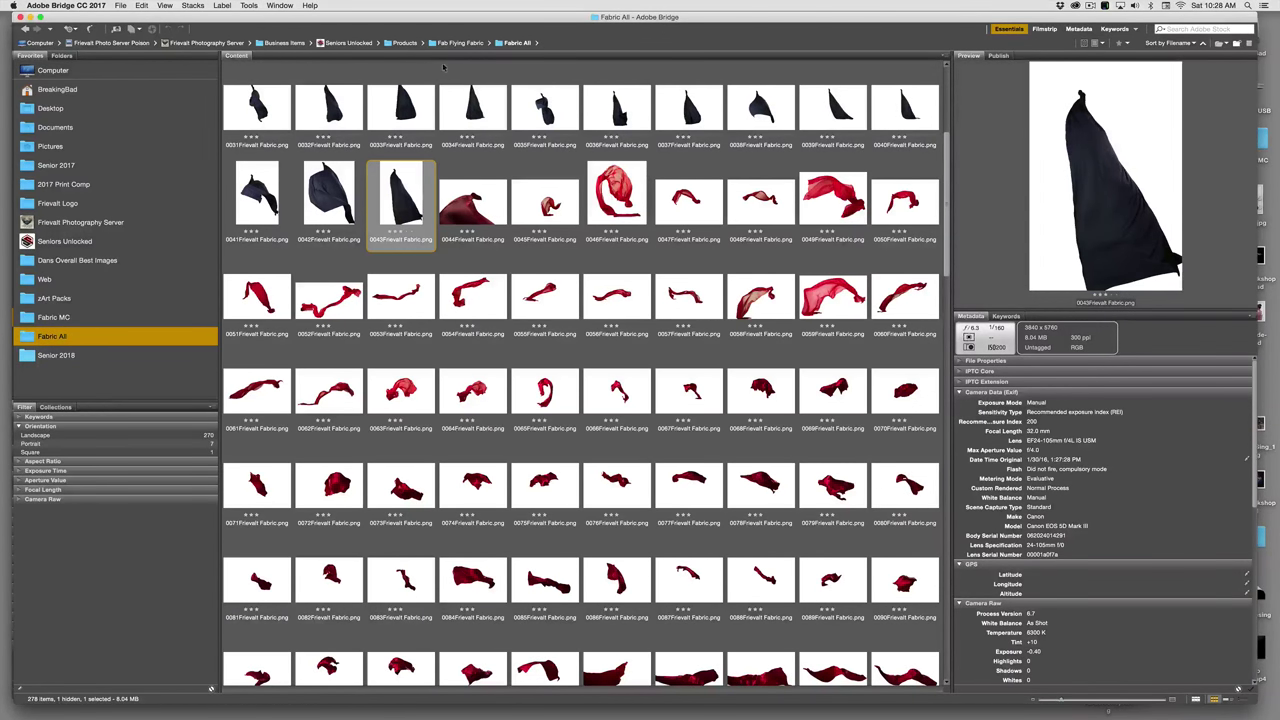
# Step: Switch to Photoshop and delete the existing black fabric layer with its clipped Hue/Saturation adjustment, keeping only the dancer background
pyautogui.press('super+Tab')
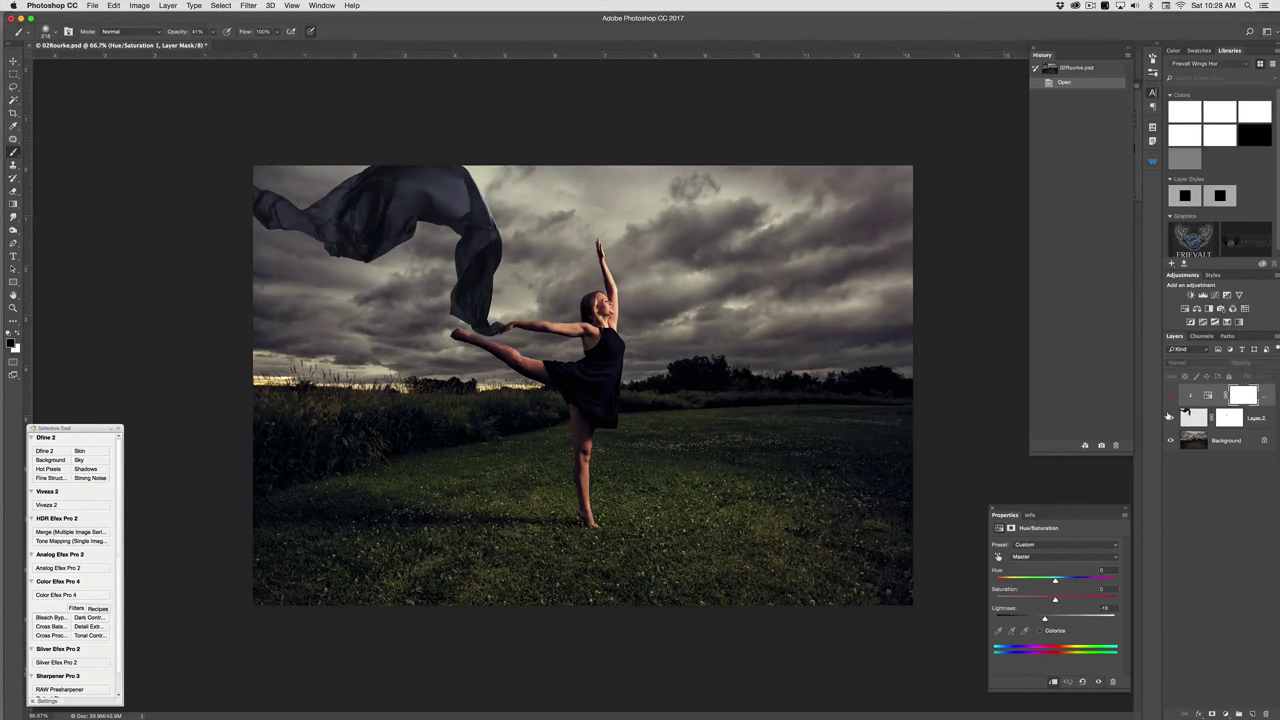
pyautogui.click(1169, 417)
pyautogui.click(1168, 417)
pyautogui.click(1170, 396)
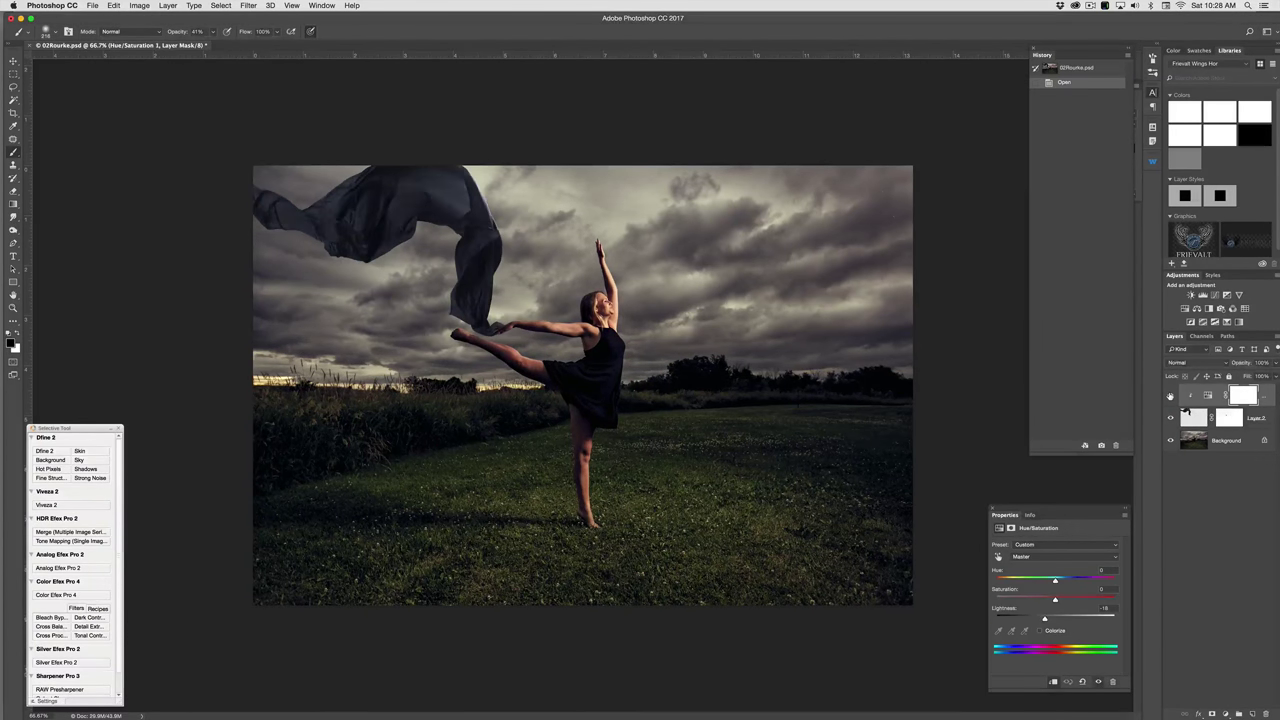
pyautogui.click(1170, 396)
pyautogui.click(1170, 417)
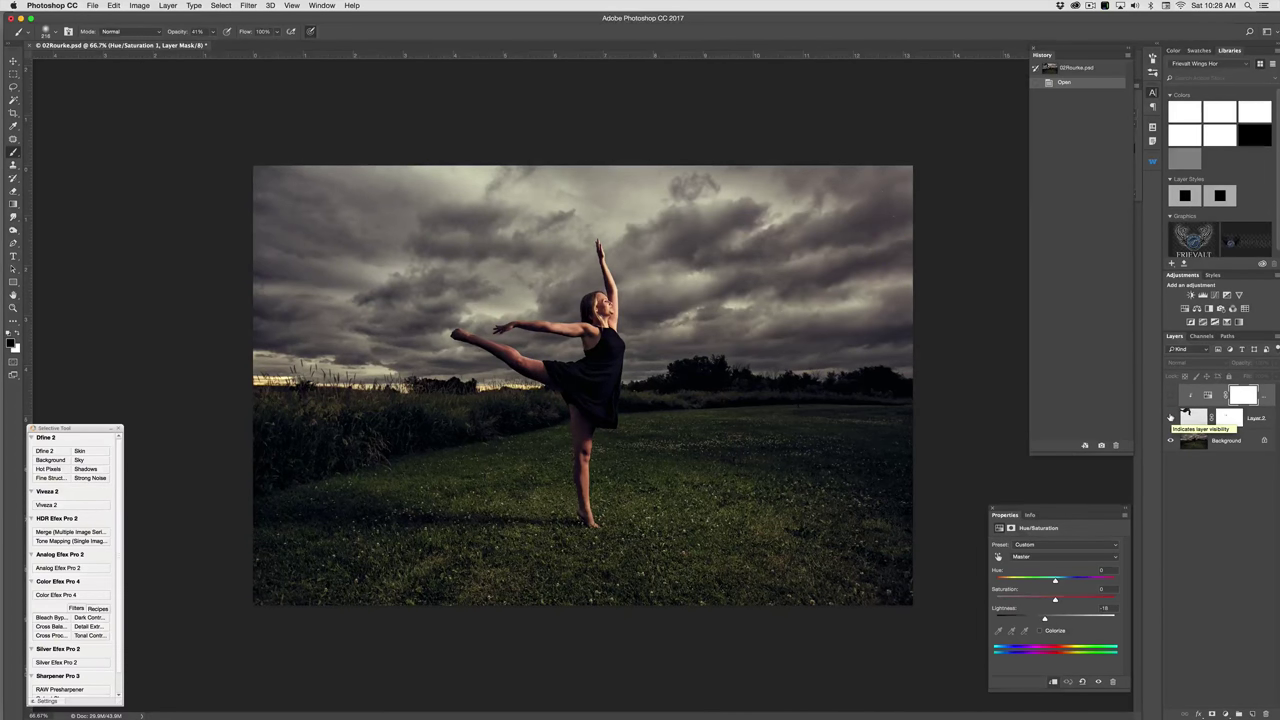
pyautogui.press('shift+super+BackSpace')
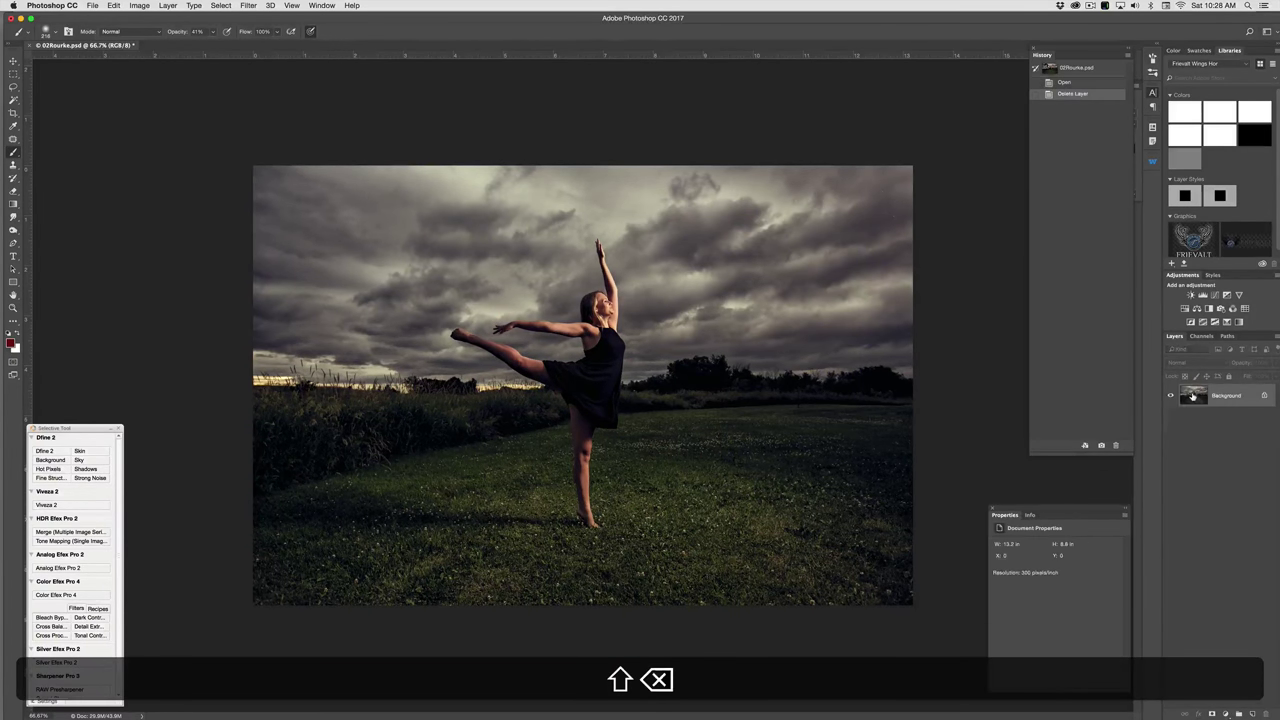
# Step: Switch back to Bridge and open the arched black fabric image 0026Frievalt Fabric.png in Photoshop
pyautogui.press('super+Tab')
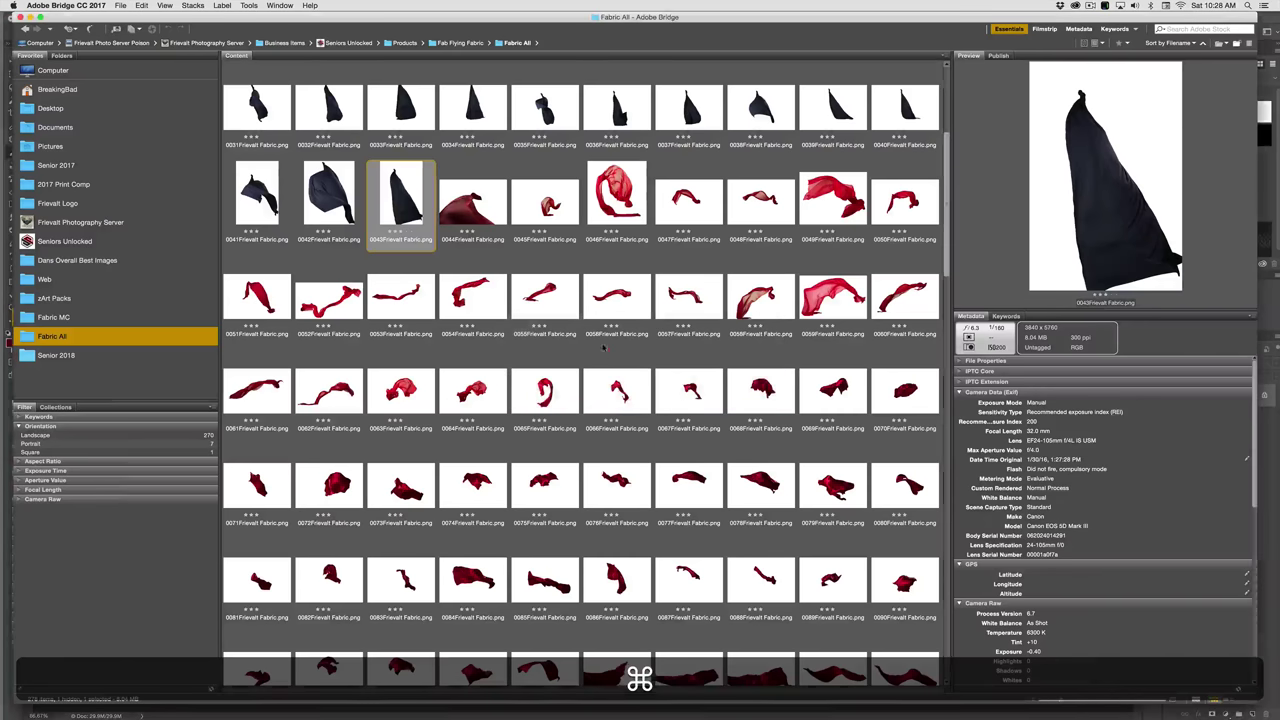
pyautogui.moveTo(940, 249); pyautogui.dragTo(942, 160)
pyautogui.click(614, 290)
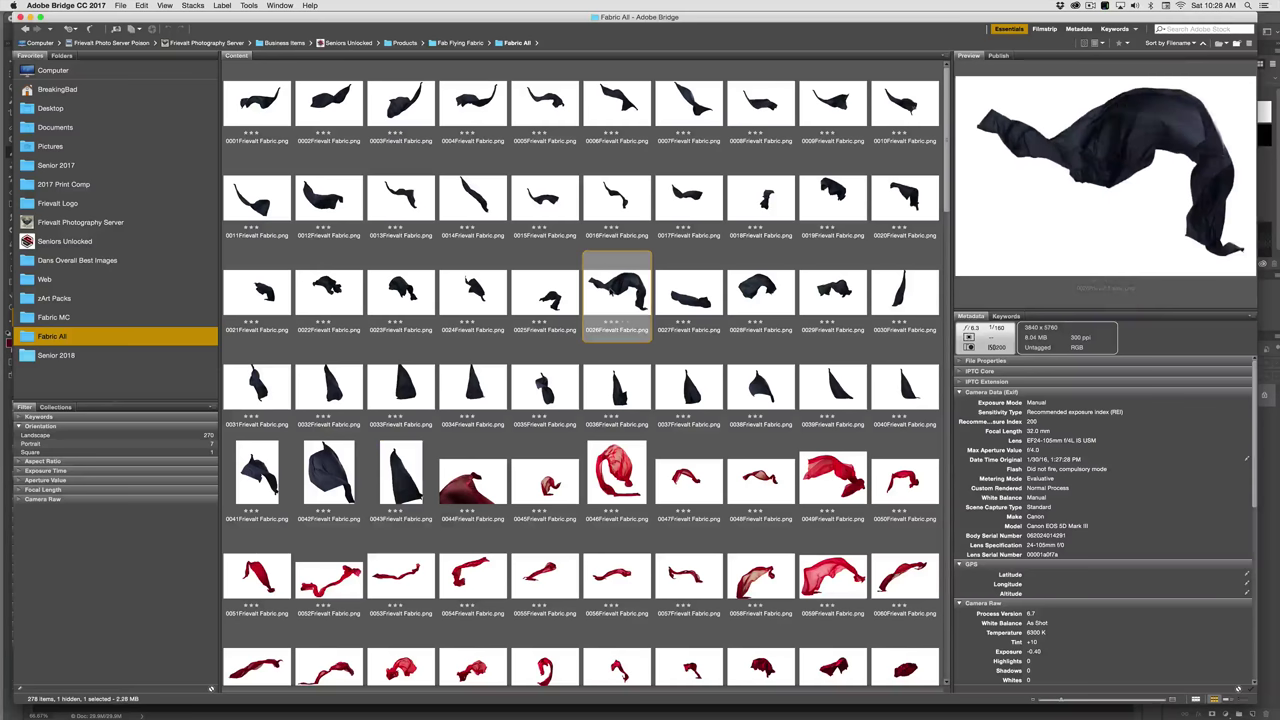
pyautogui.doubleClick(614, 290)
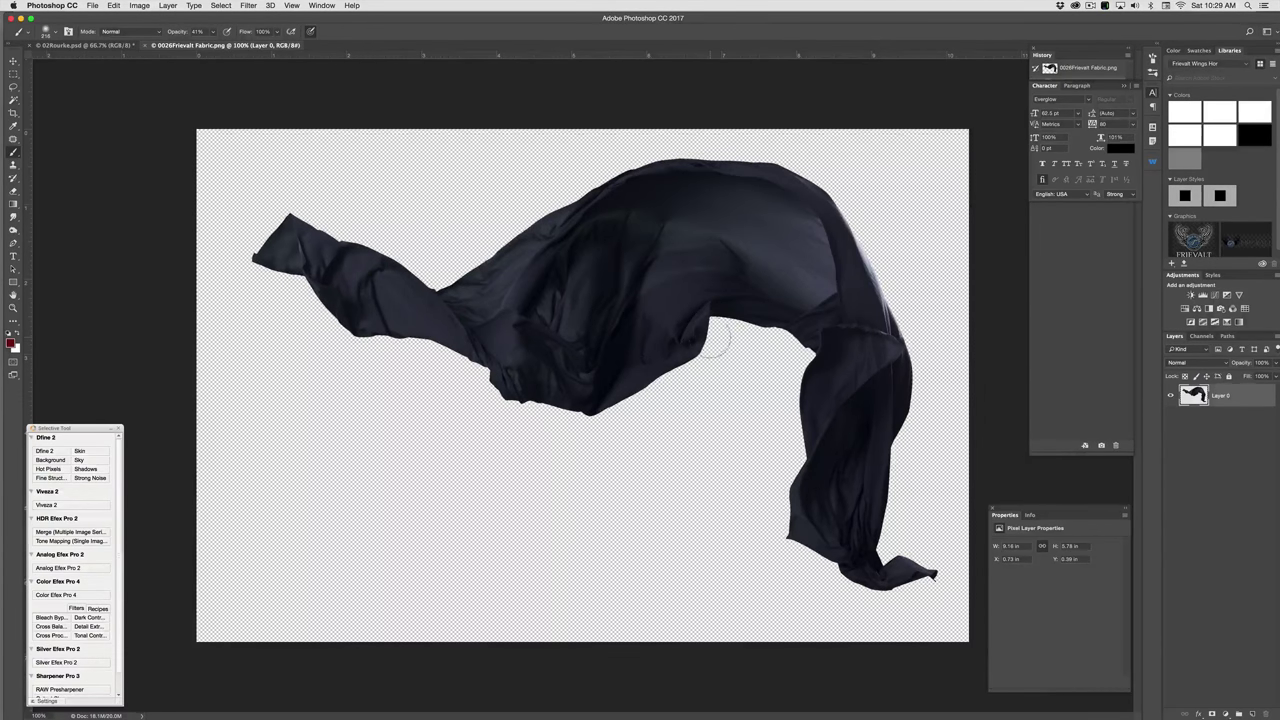
# Step: Copy the entire fabric image, close its document, paste it into the dancer photo and move it to the upper-left sky
pyautogui.press('super+a')
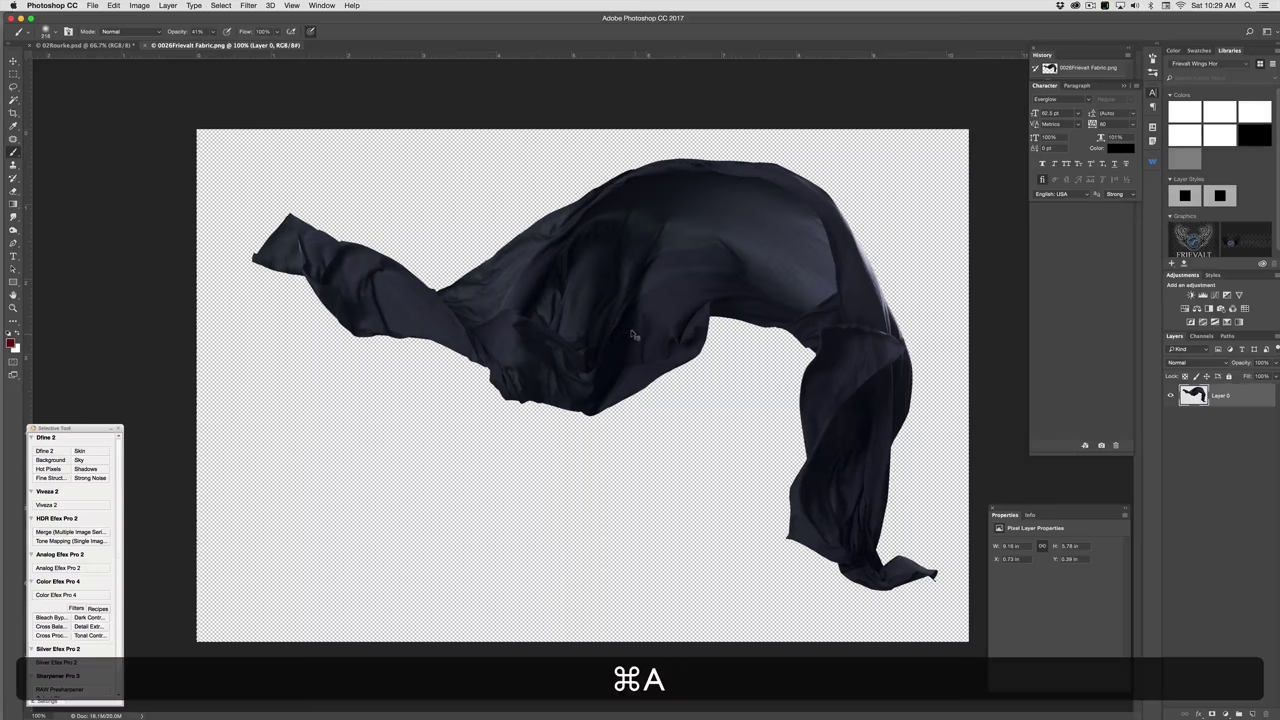
pyautogui.press('super+c')
pyautogui.press('super+w')
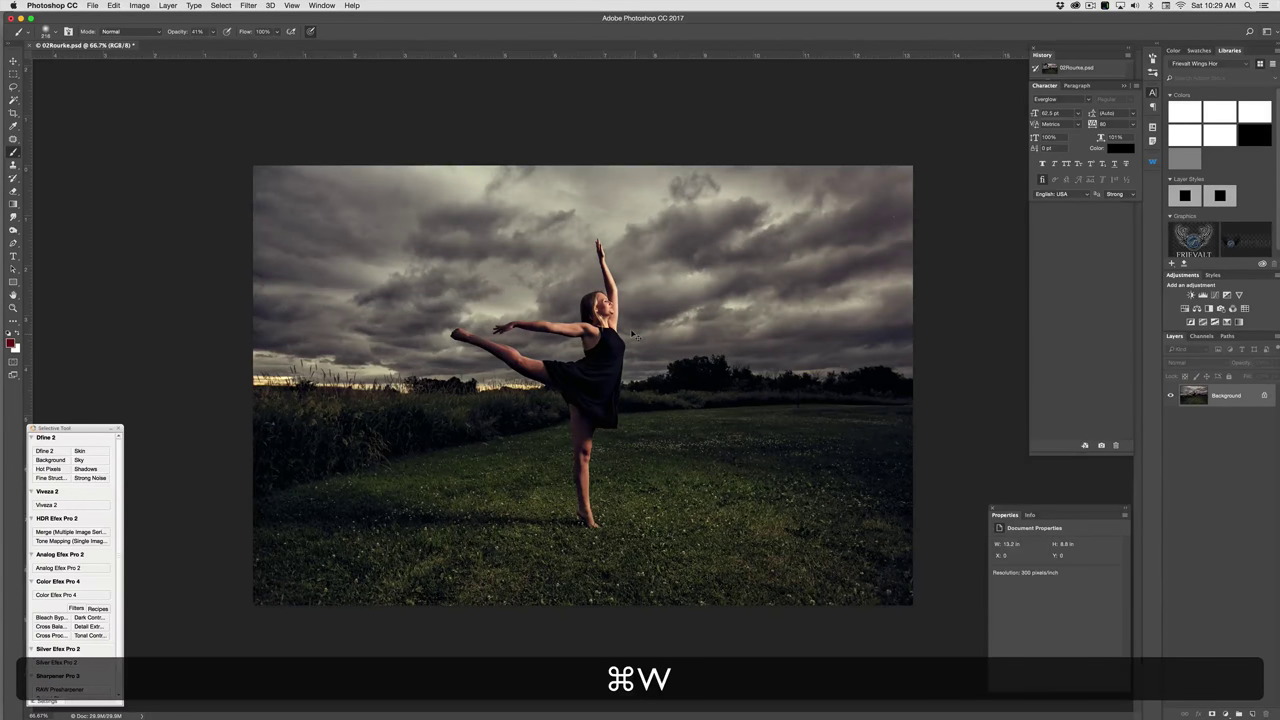
pyautogui.press('super+v')
pyautogui.moveTo(731, 366); pyautogui.dragTo(552, 253)
# Step: Scale the fabric proportionally to about 3.6 in high and position its lower tip at the dancer's outstretched rear hand
pyautogui.press('super+t')
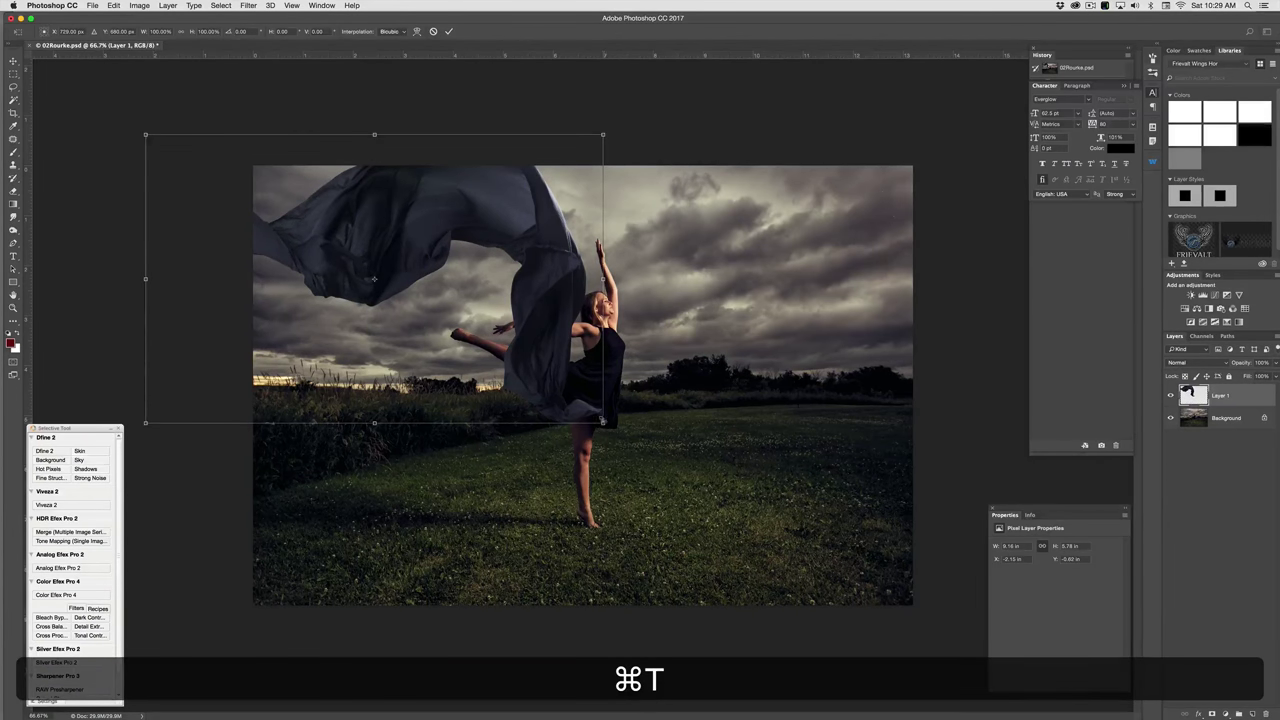
pyautogui.moveTo(605, 424); pyautogui.dragTo(518, 298)
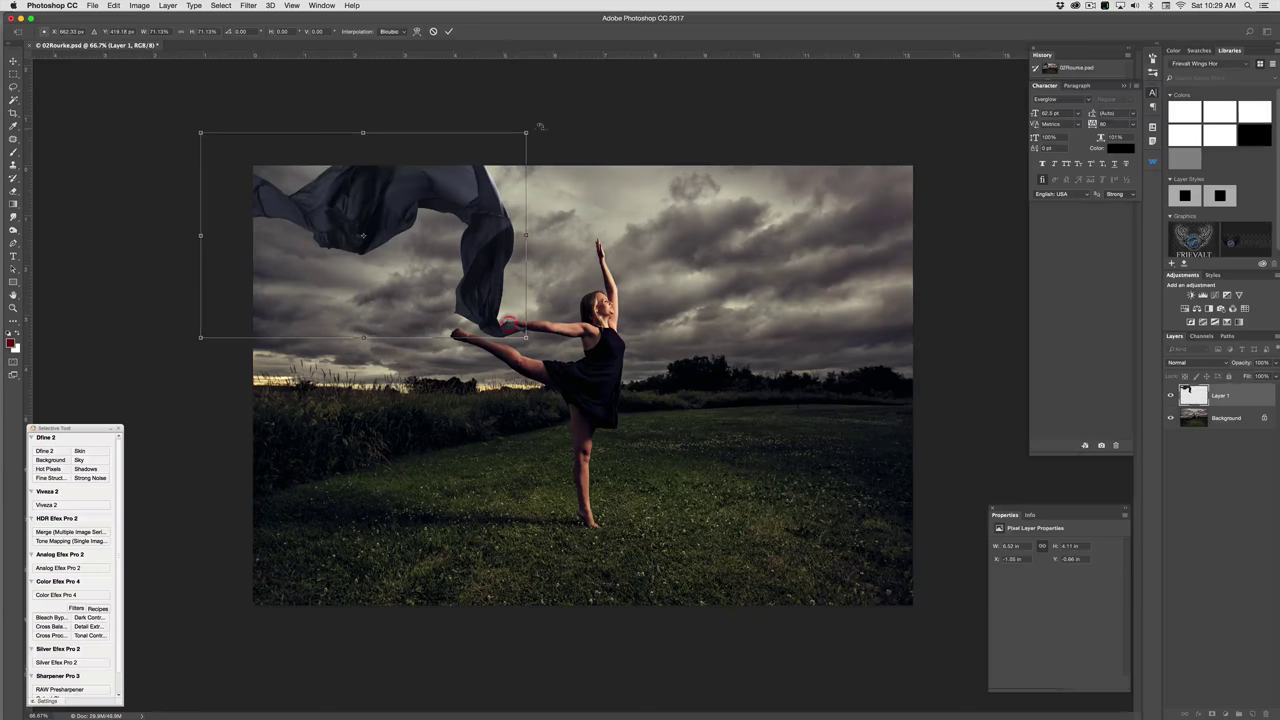
pyautogui.moveTo(529, 133); pyautogui.dragTo(510, 158)
pyautogui.moveTo(461, 217); pyautogui.dragTo(475, 231)
pyautogui.press('Return')
# Step: Lower the fabric layer's opacity so the hand shows through, and add a white layer mask to it
pyautogui.press('b')
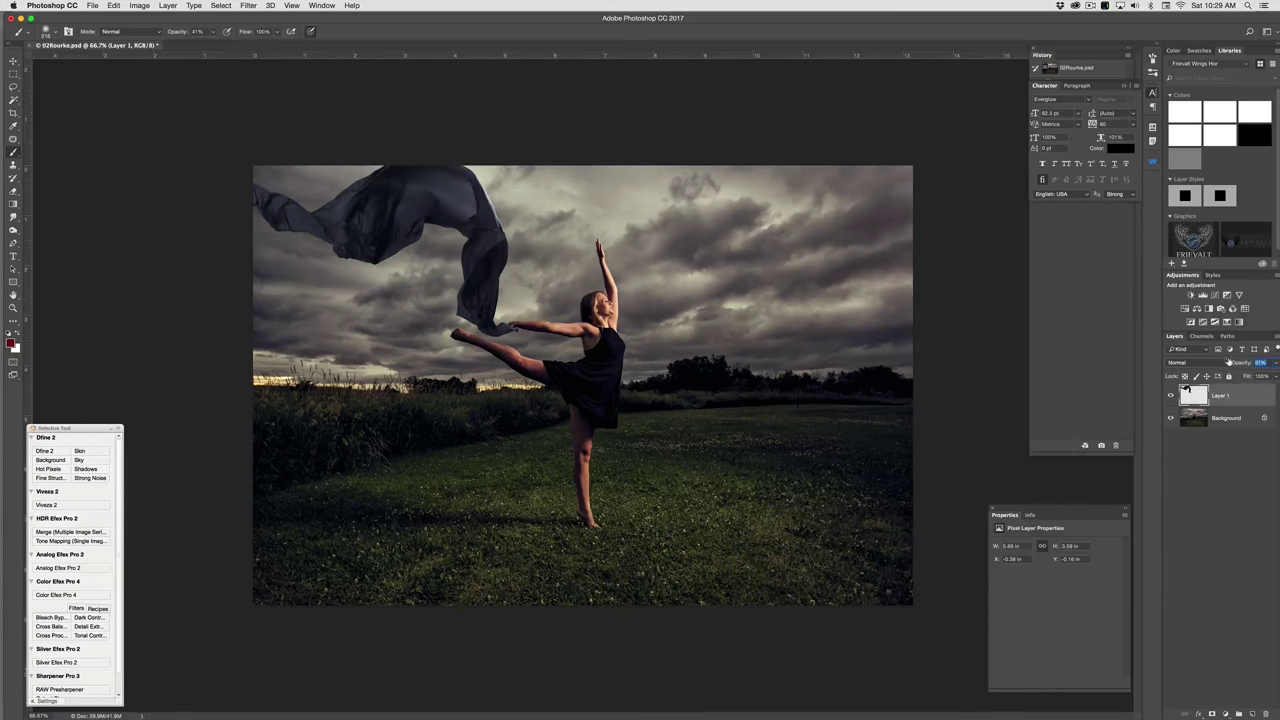
pyautogui.moveTo(1238, 363); pyautogui.dragTo(1219, 362)
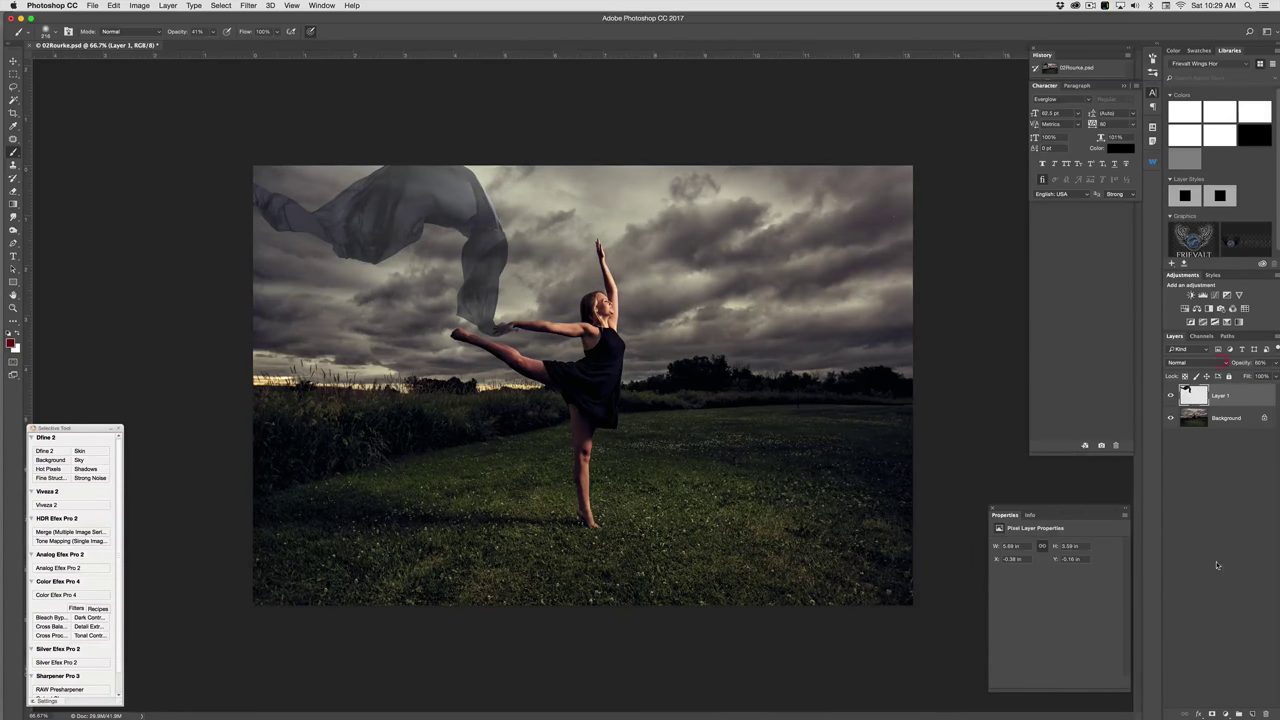
pyautogui.click(1211, 714)
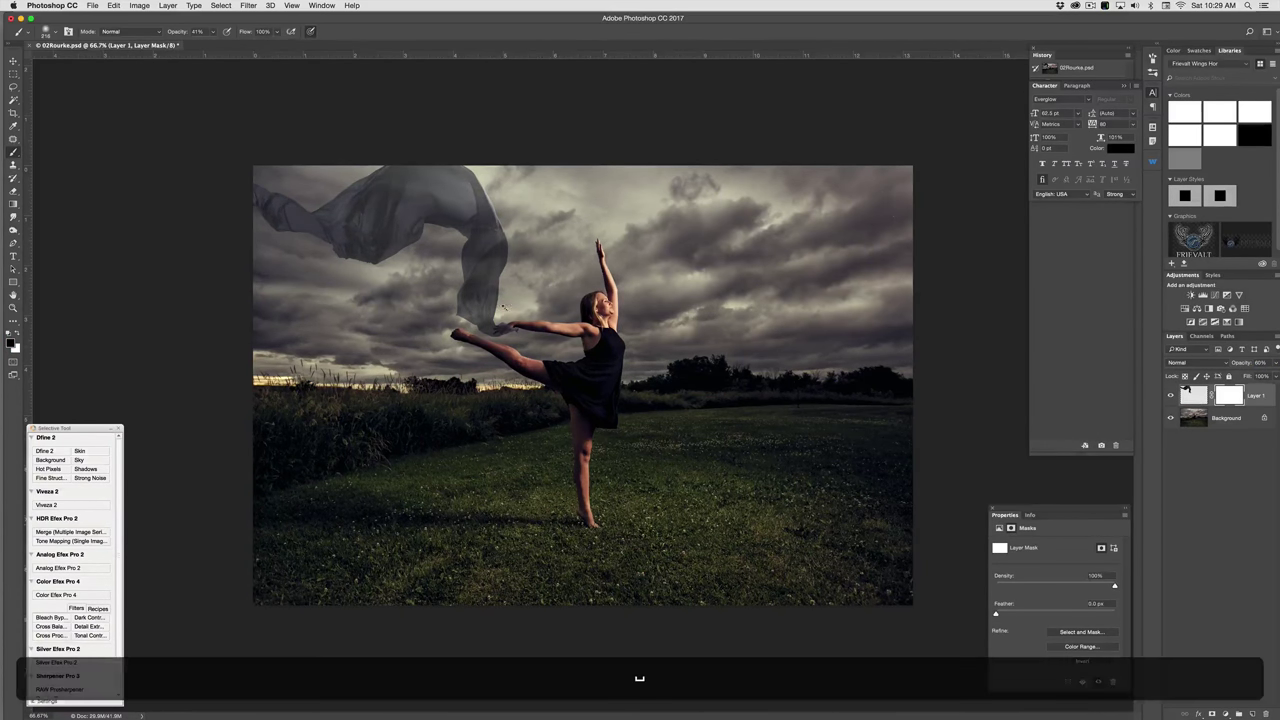
# Step: Paint black on the mask with a small brush at 100% opacity to remove the fabric tip beyond the wrist and uncover the hand
pyautogui.moveTo(484, 325); pyautogui.dragTo(553, 365)
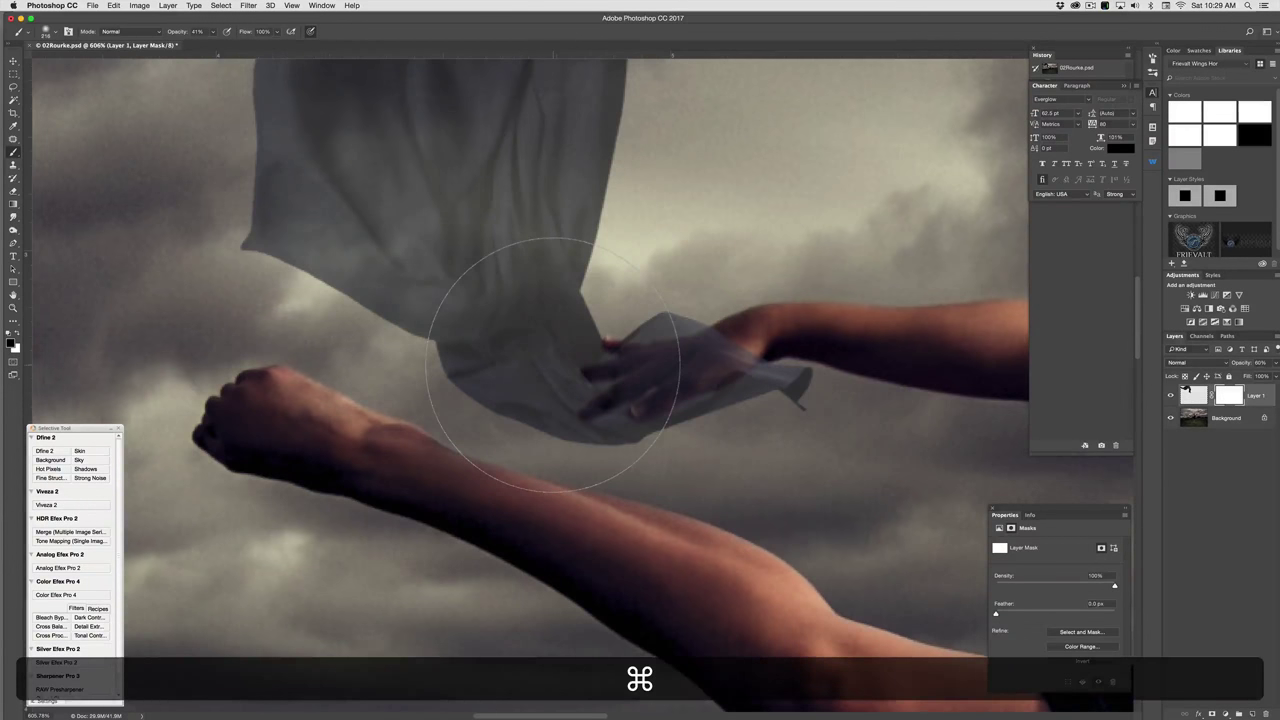
pyautogui.moveTo(826, 403); pyautogui.dragTo(662, 374)
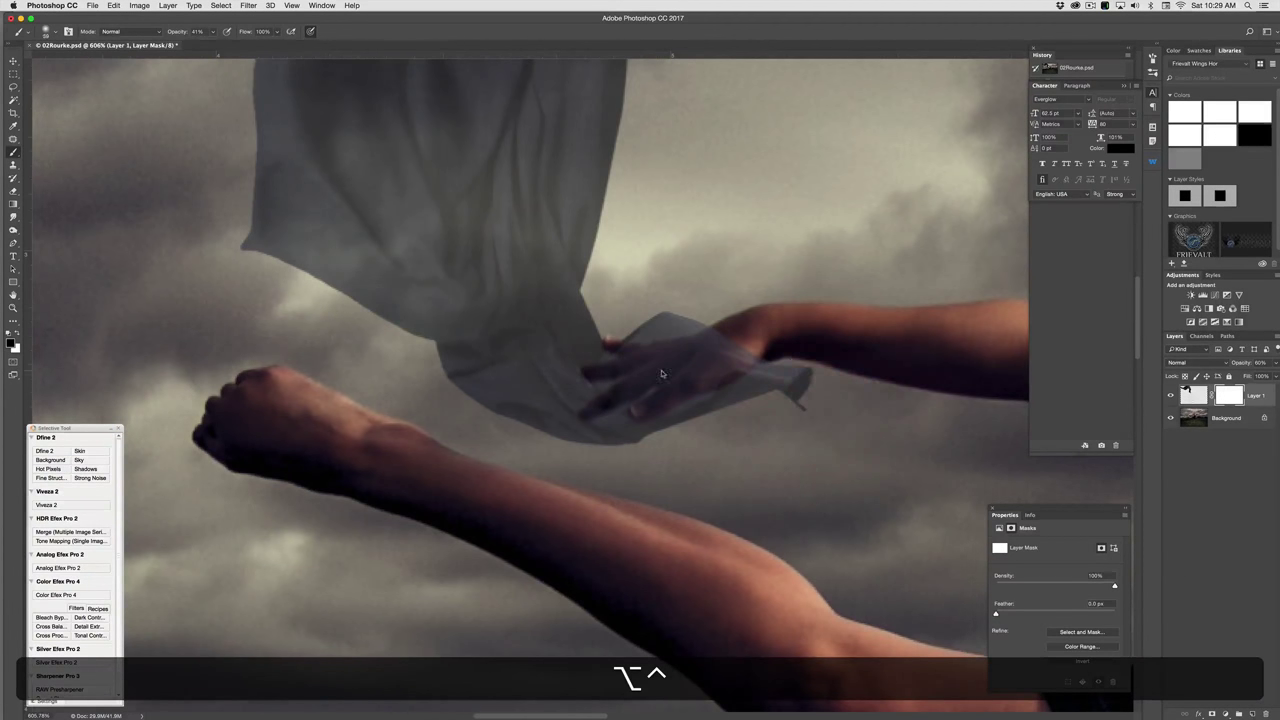
pyautogui.press('0')
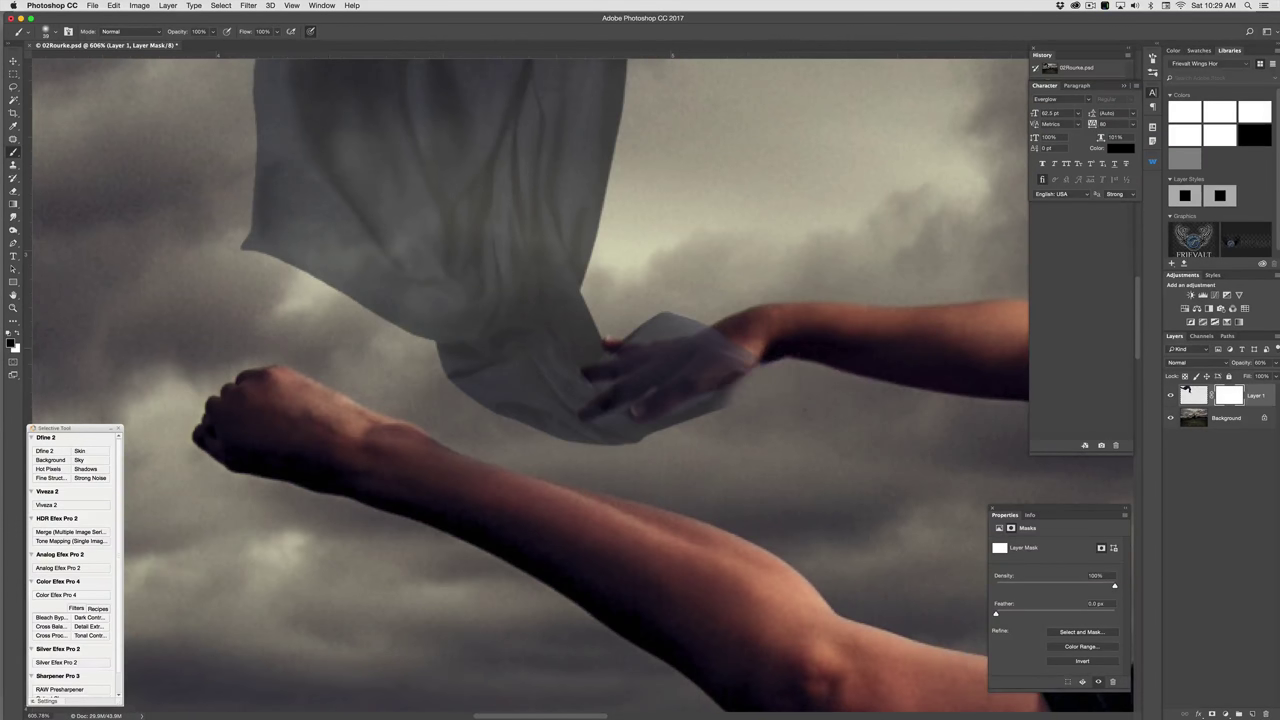
pyautogui.moveTo(743, 360)
pyautogui.mouseDown()
pyautogui.moveTo(722, 361)
pyautogui.moveTo(729, 341)
pyautogui.mouseUp()
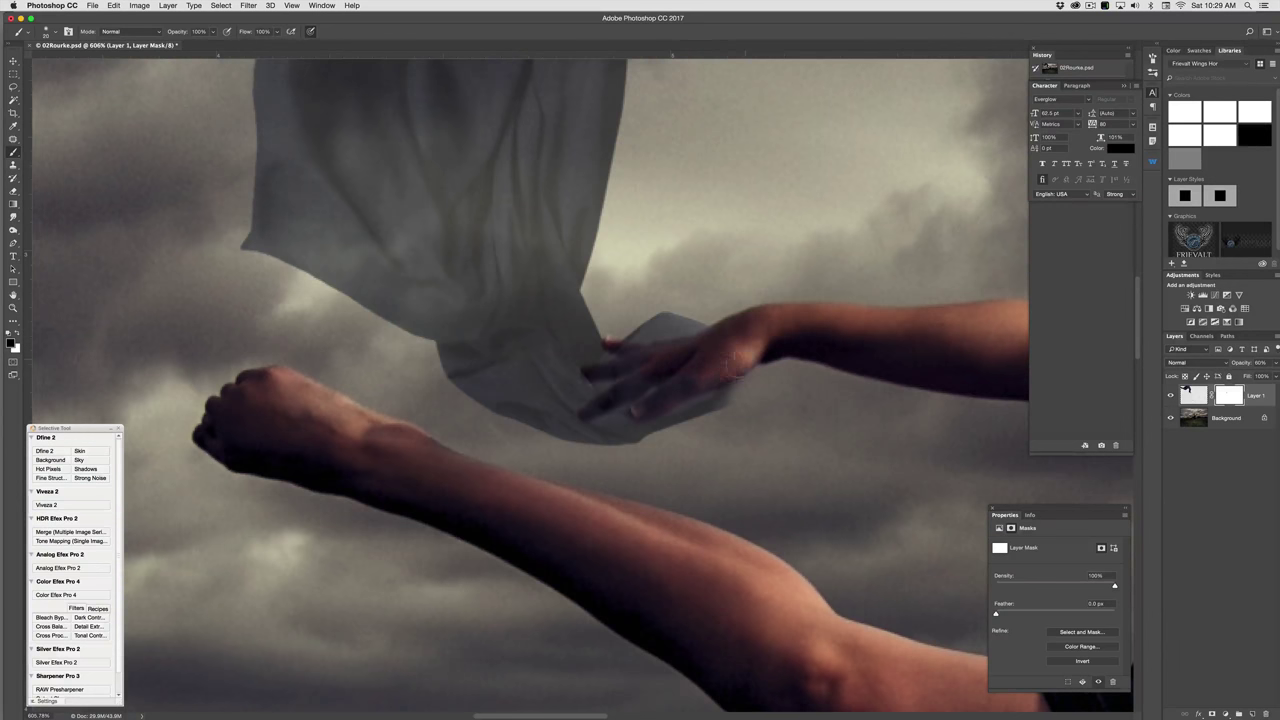
pyautogui.moveTo(725, 357); pyautogui.dragTo(712, 364)
pyautogui.click(630, 383)
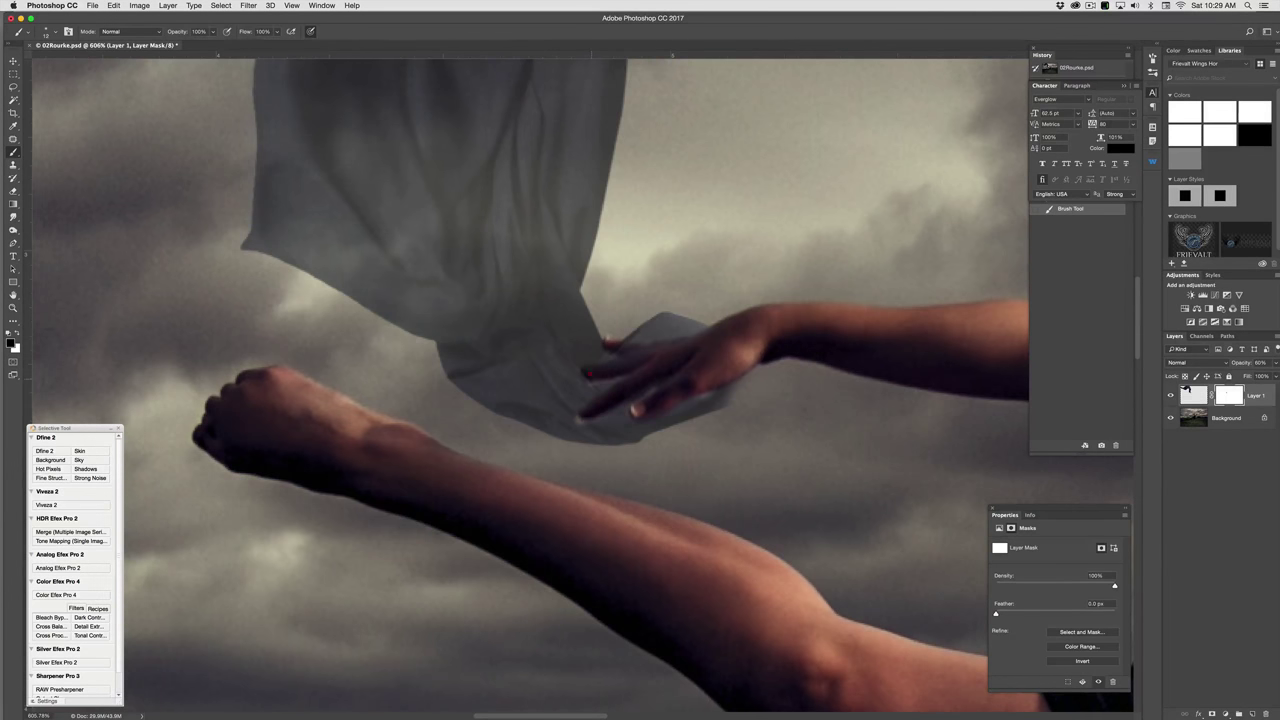
# Step: Paint black on the fabric layer's mask to clear the fingers and remove the fabric above the back of the hand
pyautogui.click(588, 374)
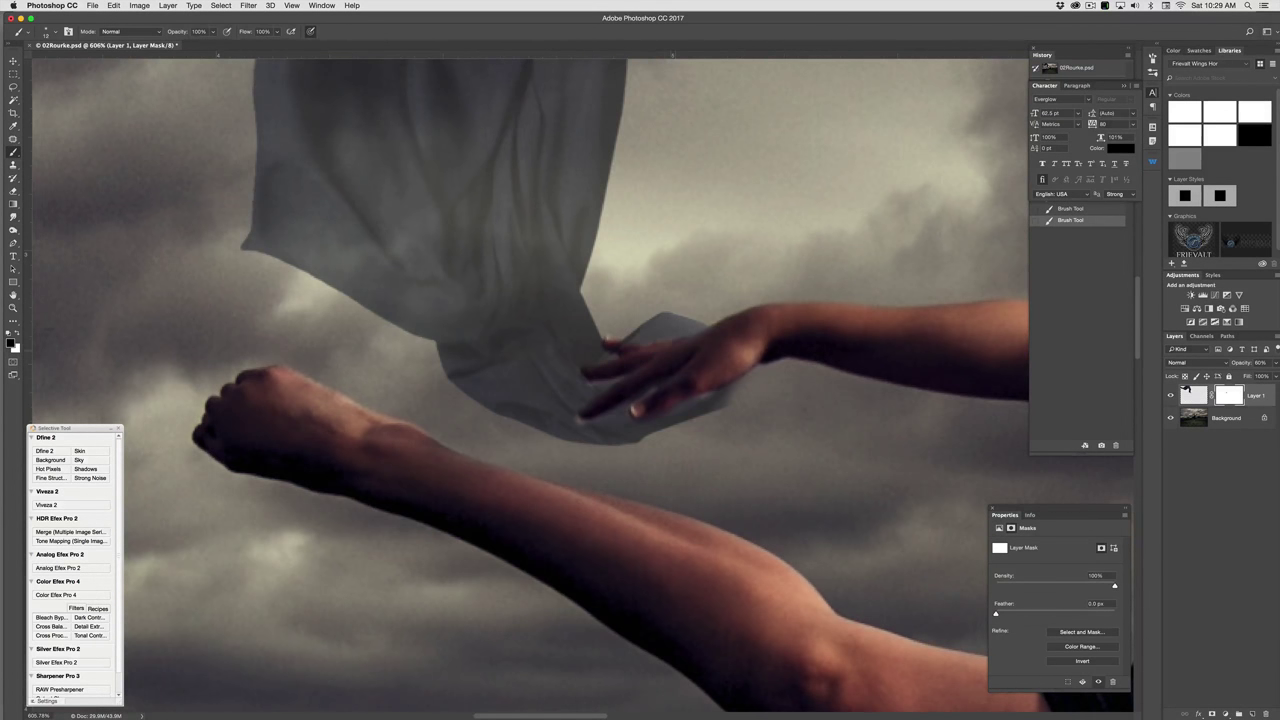
pyautogui.click(672, 350)
pyautogui.moveTo(625, 340)
pyautogui.mouseDown()
pyautogui.moveTo(690, 322)
pyautogui.moveTo(655, 318)
pyautogui.moveTo(663, 334)
pyautogui.mouseUp()
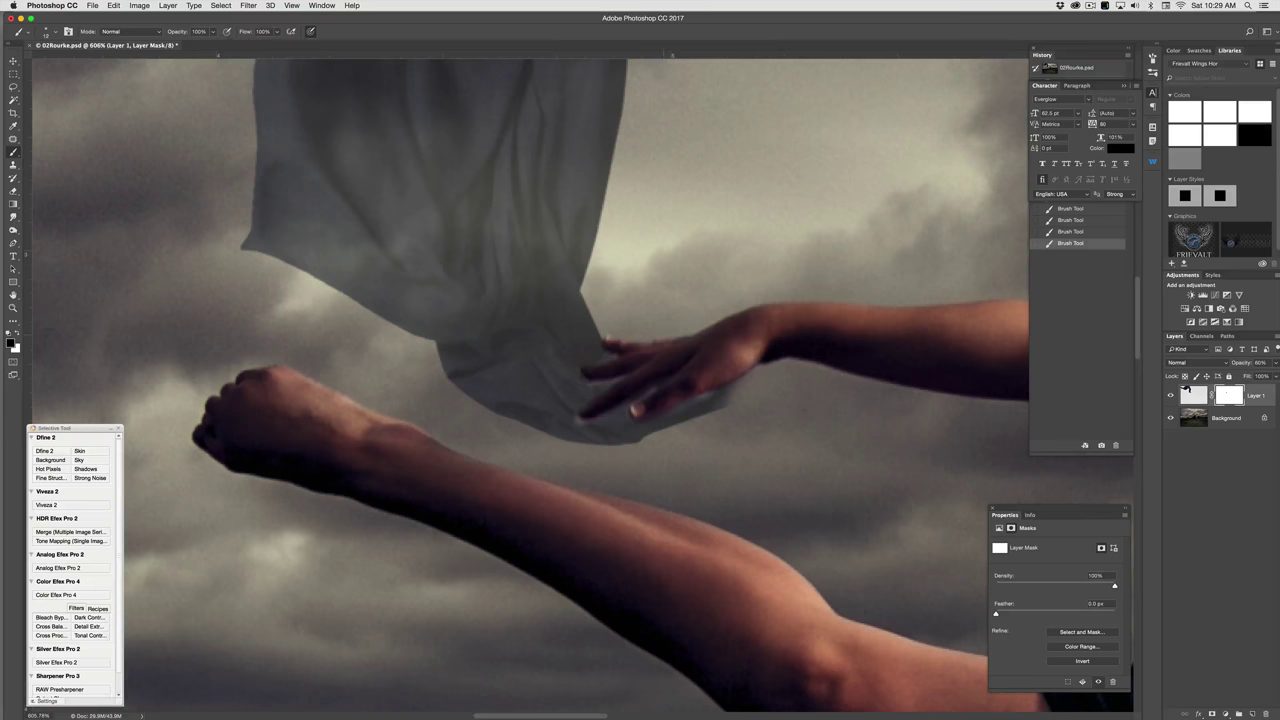
# Step: Trim away the fabric corner under the wrist and clean the hand's lower edge by painting black on the mask
pyautogui.click(672, 388)
pyautogui.click(680, 386)
pyautogui.click(686, 384)
pyautogui.click(692, 382)
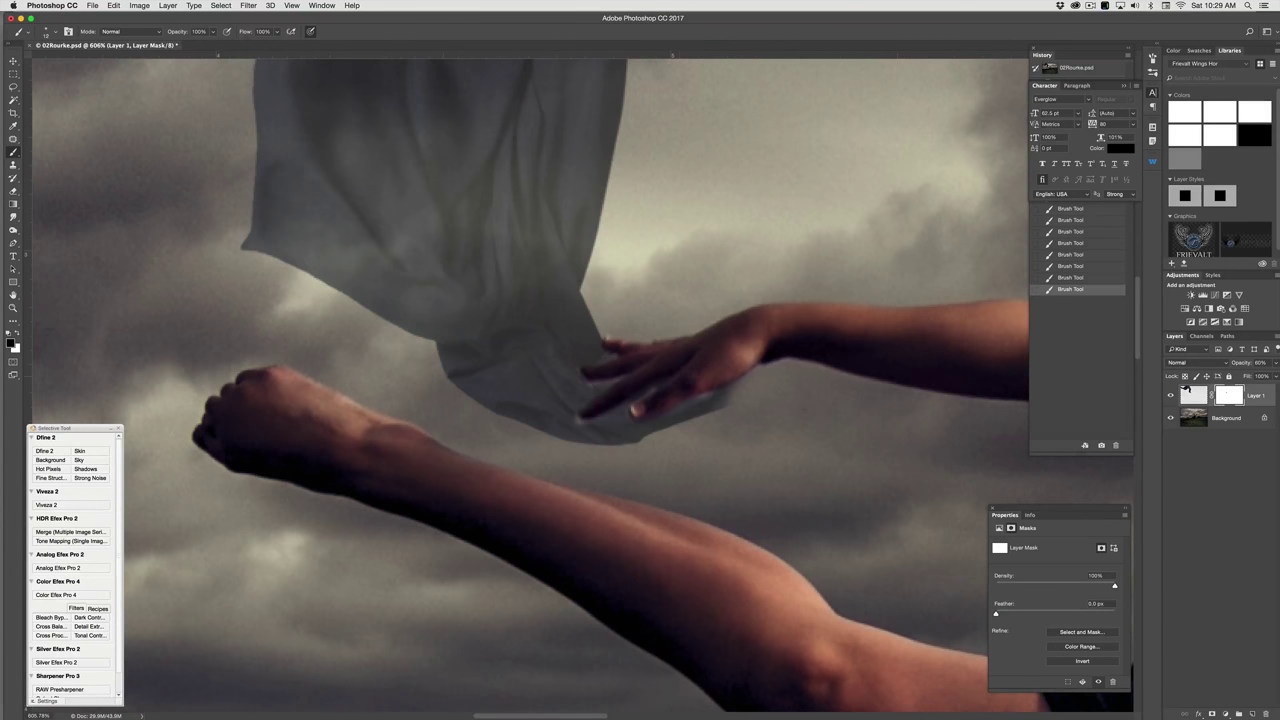
pyautogui.click(698, 388)
pyautogui.click(704, 398)
pyautogui.moveTo(706, 408)
pyautogui.mouseDown()
pyautogui.moveTo(681, 428)
pyautogui.moveTo(720, 392)
pyautogui.mouseUp()
pyautogui.click(700, 405)
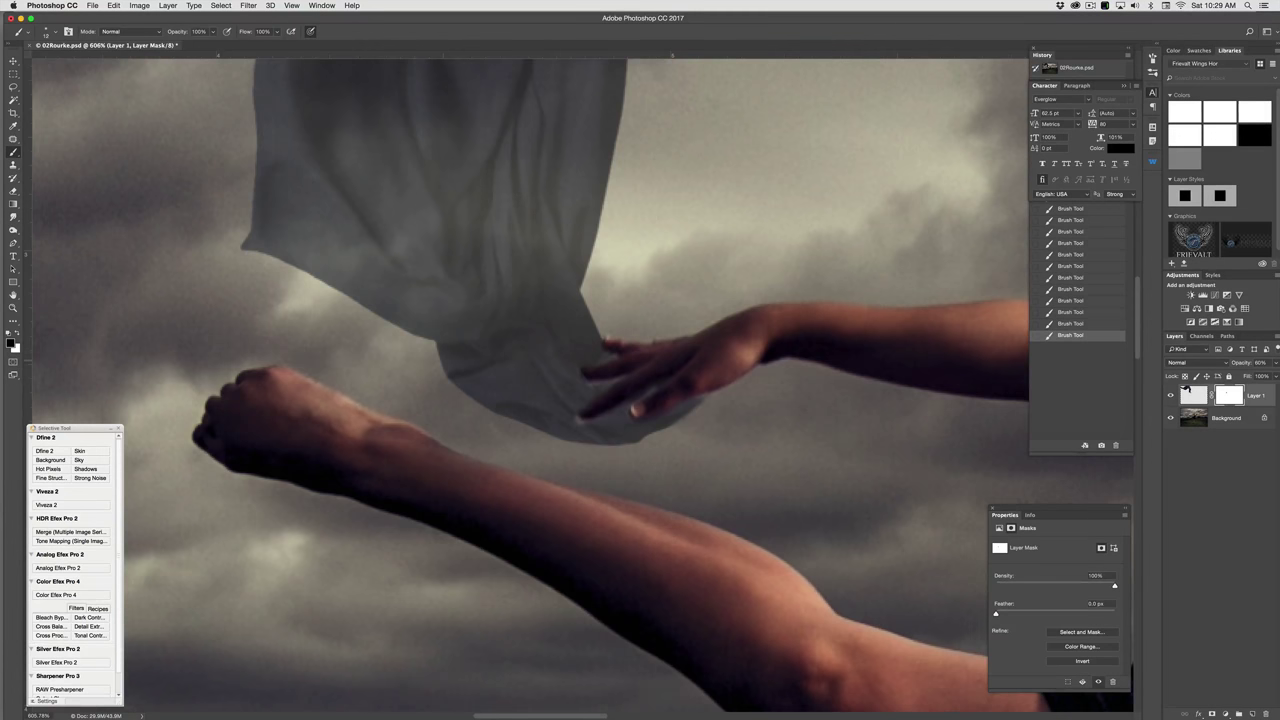
pyautogui.click(690, 410)
pyautogui.click(661, 381)
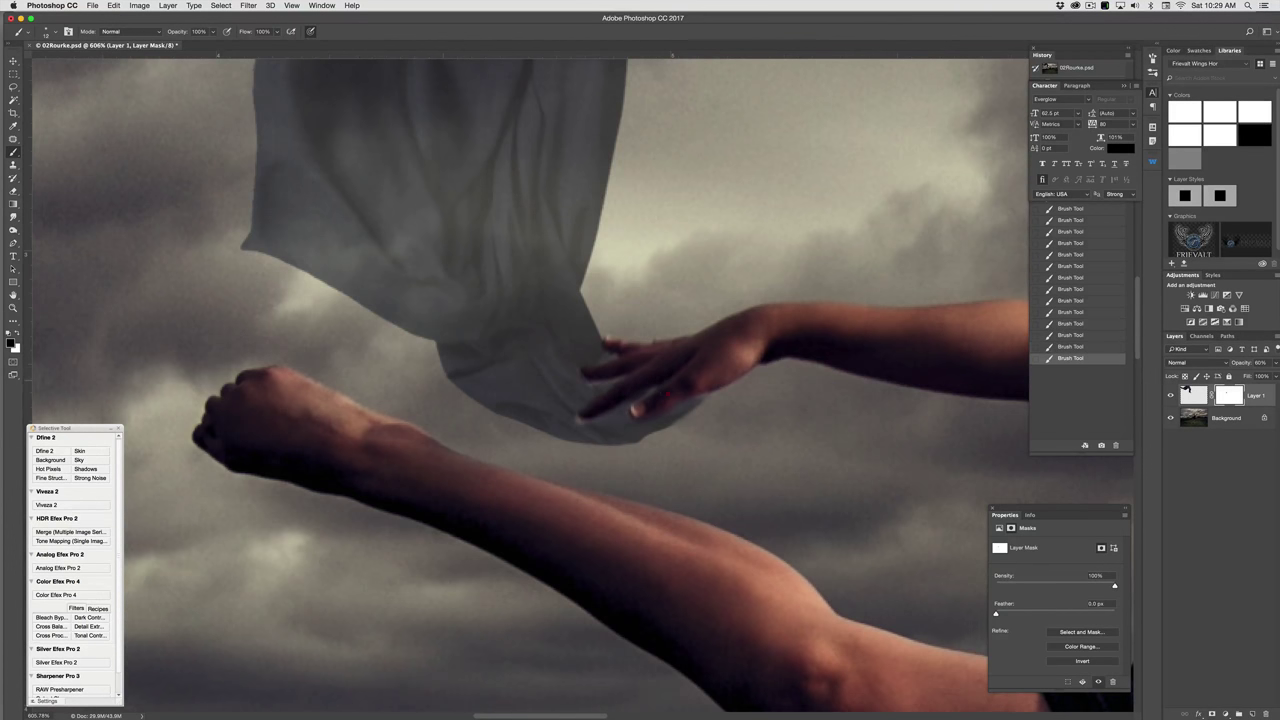
pyautogui.click(661, 381)
# Step: Paint white on the mask at the fingertips to restore the fabric removed there
pyautogui.press('x')
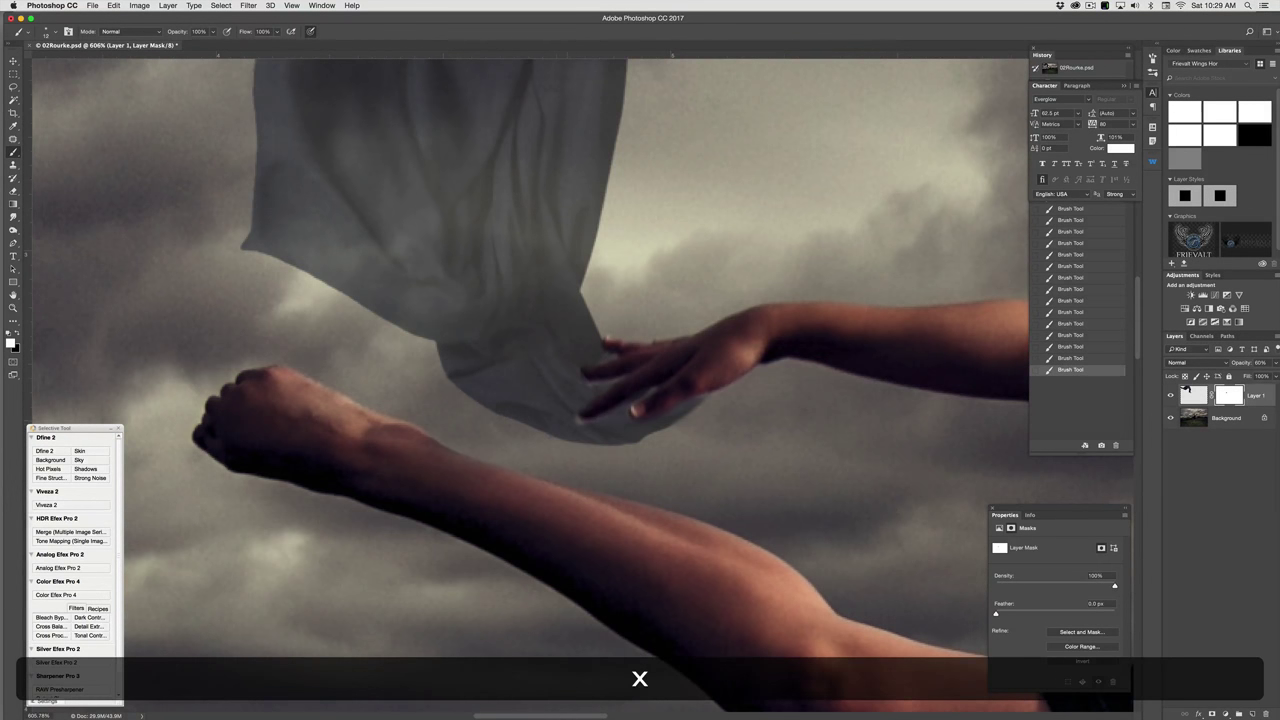
pyautogui.click(579, 419)
pyautogui.click(579, 419)
pyautogui.click(582, 416)
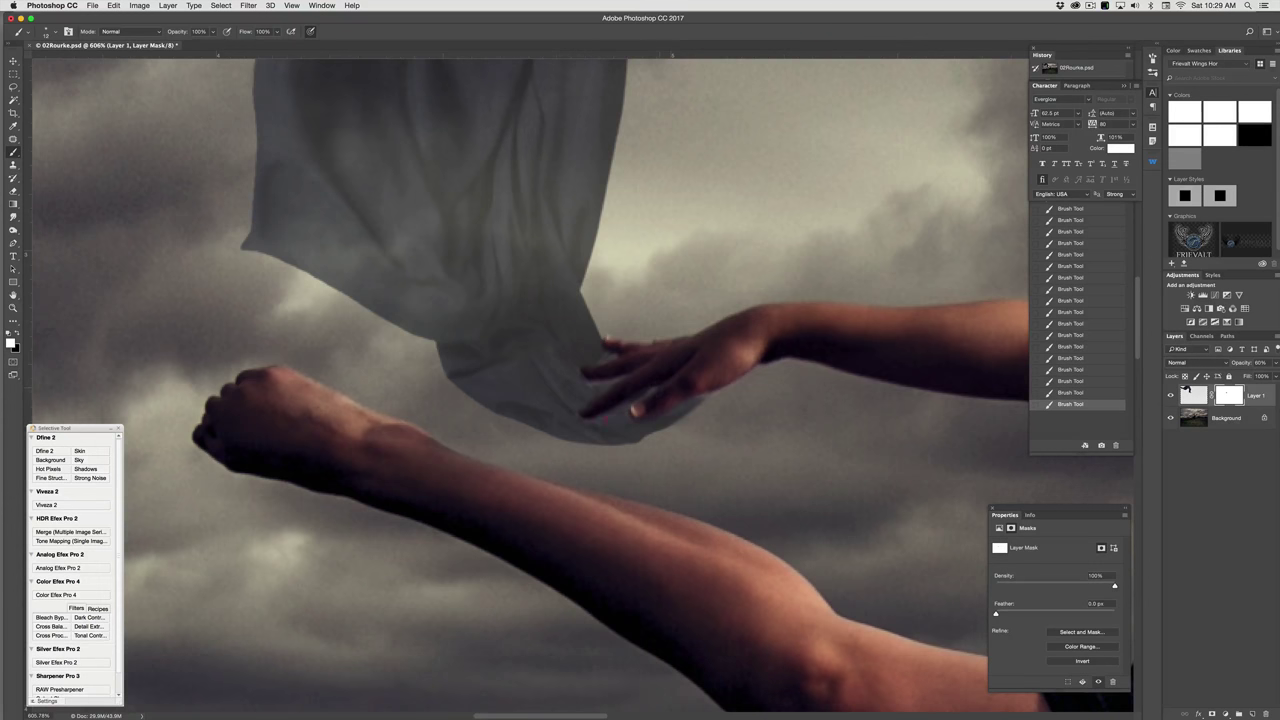
pyautogui.click(703, 388)
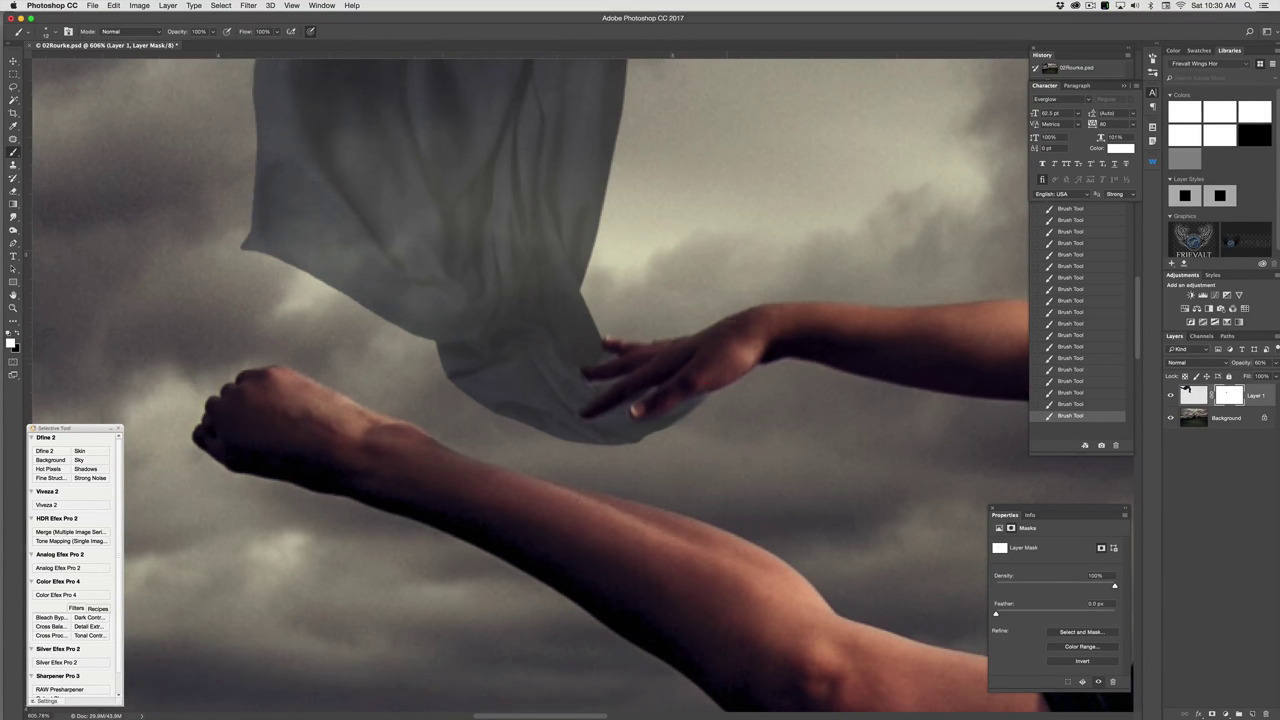
# Step: Set the fabric layer's opacity to 100% and compare the full photo with the fabric hidden and shown
pyautogui.press('super+minus')
pyautogui.click(1196, 393)
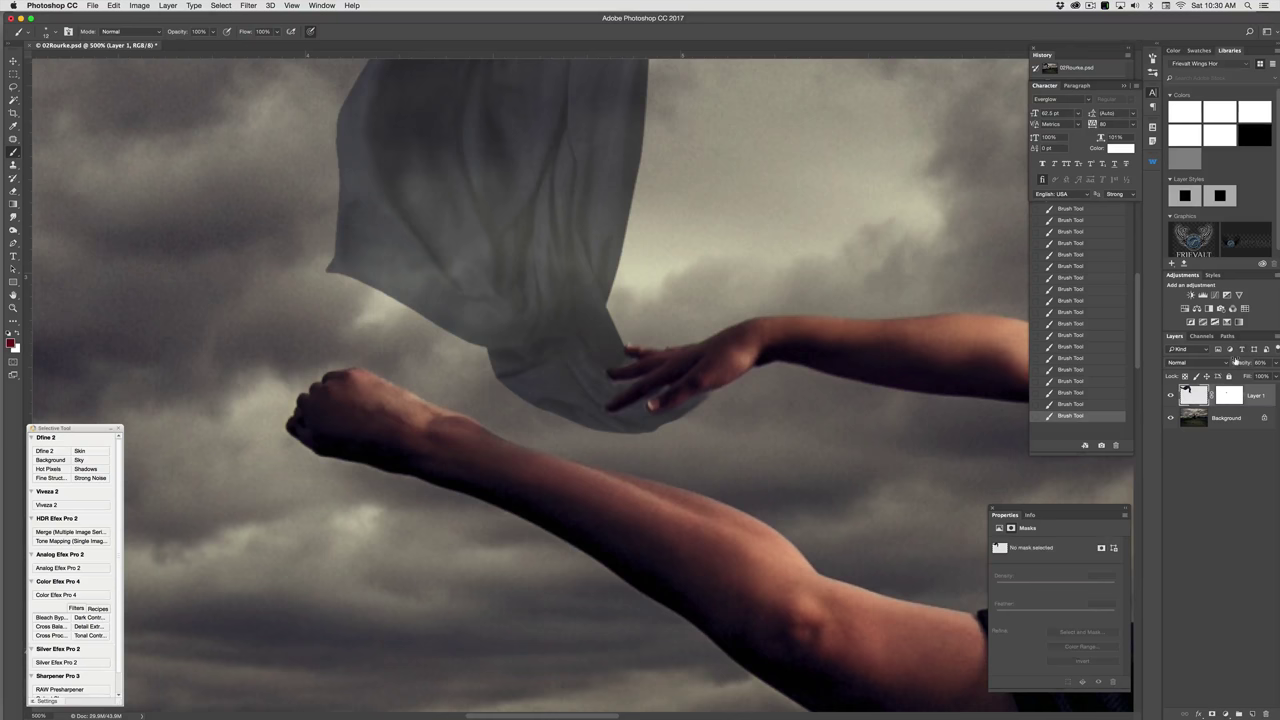
pyautogui.moveTo(1237, 362); pyautogui.dragTo(1272, 362)
pyautogui.moveTo(712, 413); pyautogui.dragTo(694, 413)
pyautogui.press('super+0')
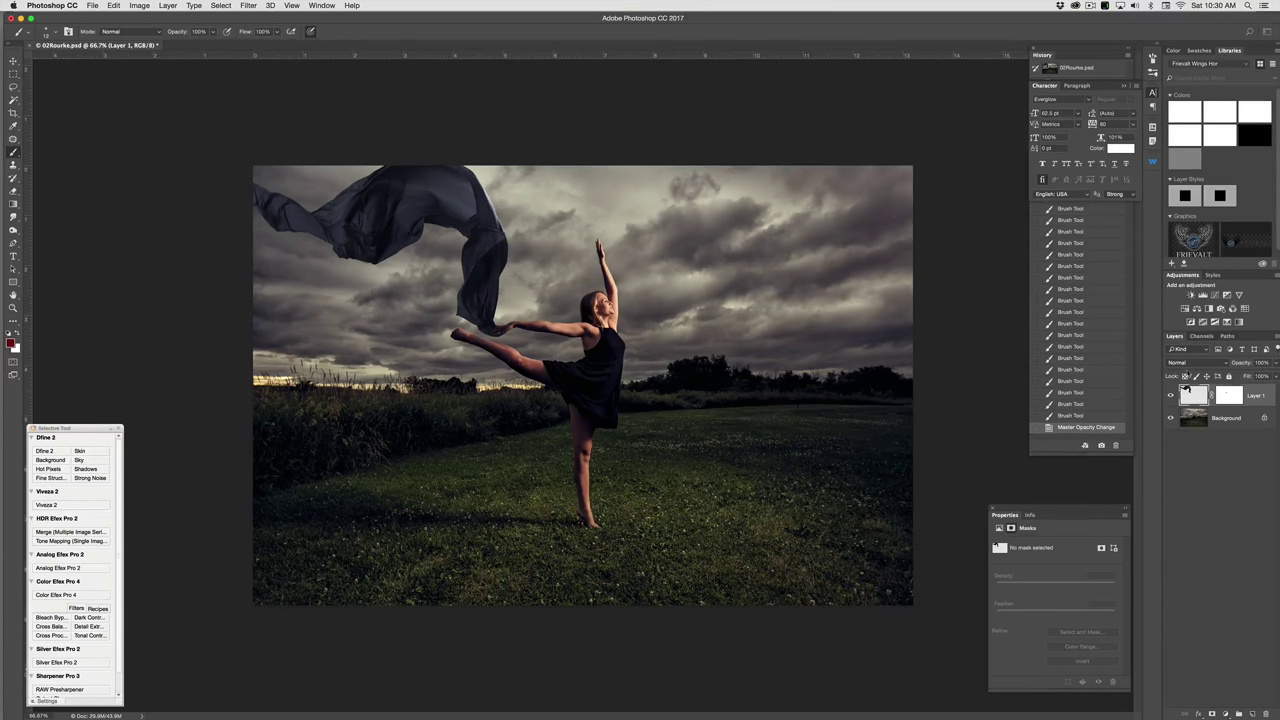
pyautogui.click(1171, 396)
pyautogui.click(1171, 396)
# Step: Recolor the fabric teal using a clipped Hue/Saturation adjustment with Colorize enabled, hue 175 and increased saturation
pyautogui.click(1186, 309)
pyautogui.click(1053, 681)
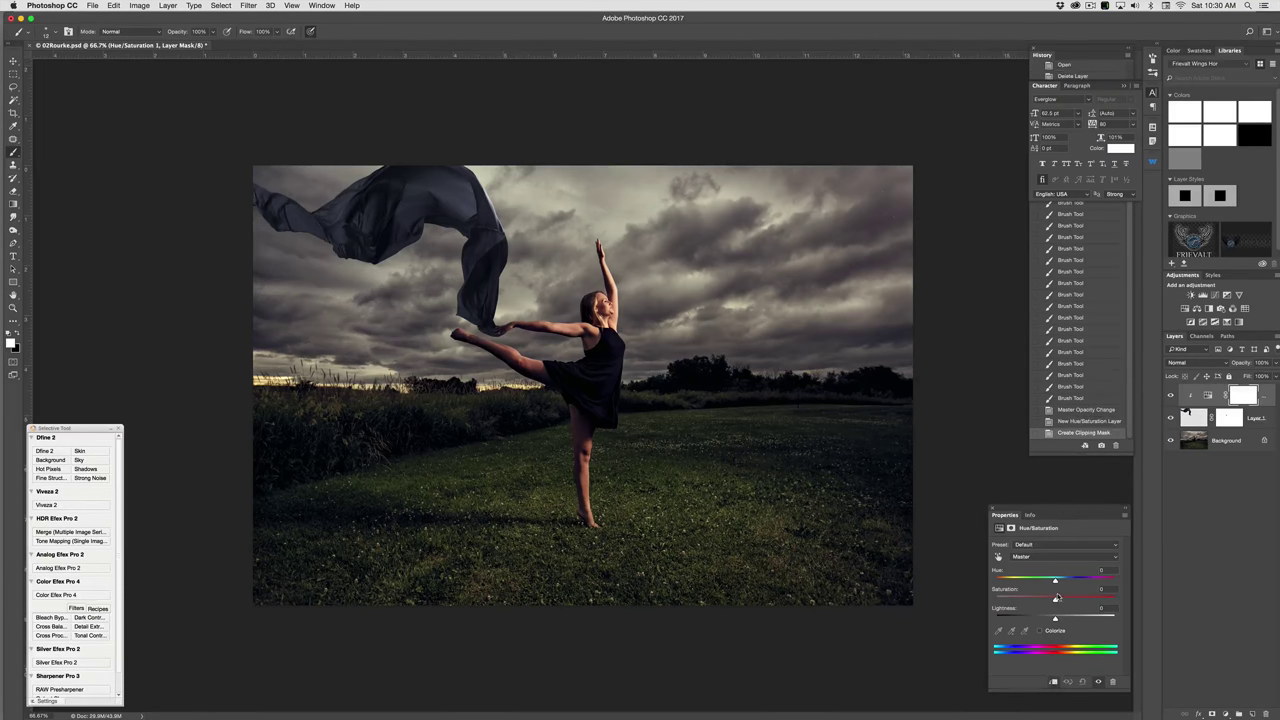
pyautogui.moveTo(1055, 582)
pyautogui.mouseDown()
pyautogui.moveTo(1100, 577)
pyautogui.moveTo(1021, 579)
pyautogui.moveTo(1055, 582)
pyautogui.moveTo(1061, 601)
pyautogui.mouseUp()
pyautogui.click(1039, 630)
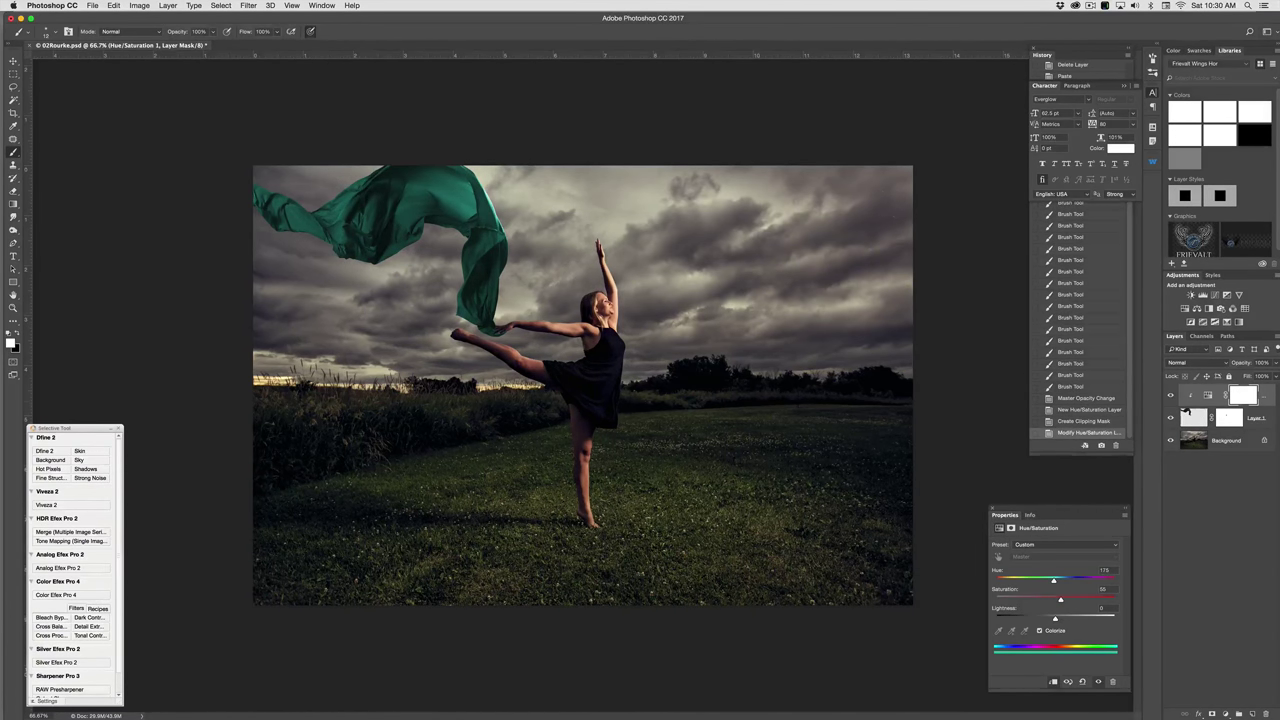
# Step: Close the dancer photo without saving and open the sea-cliff sunset PSD from Bridge's Fabric MC folder
pyautogui.press('super+w')
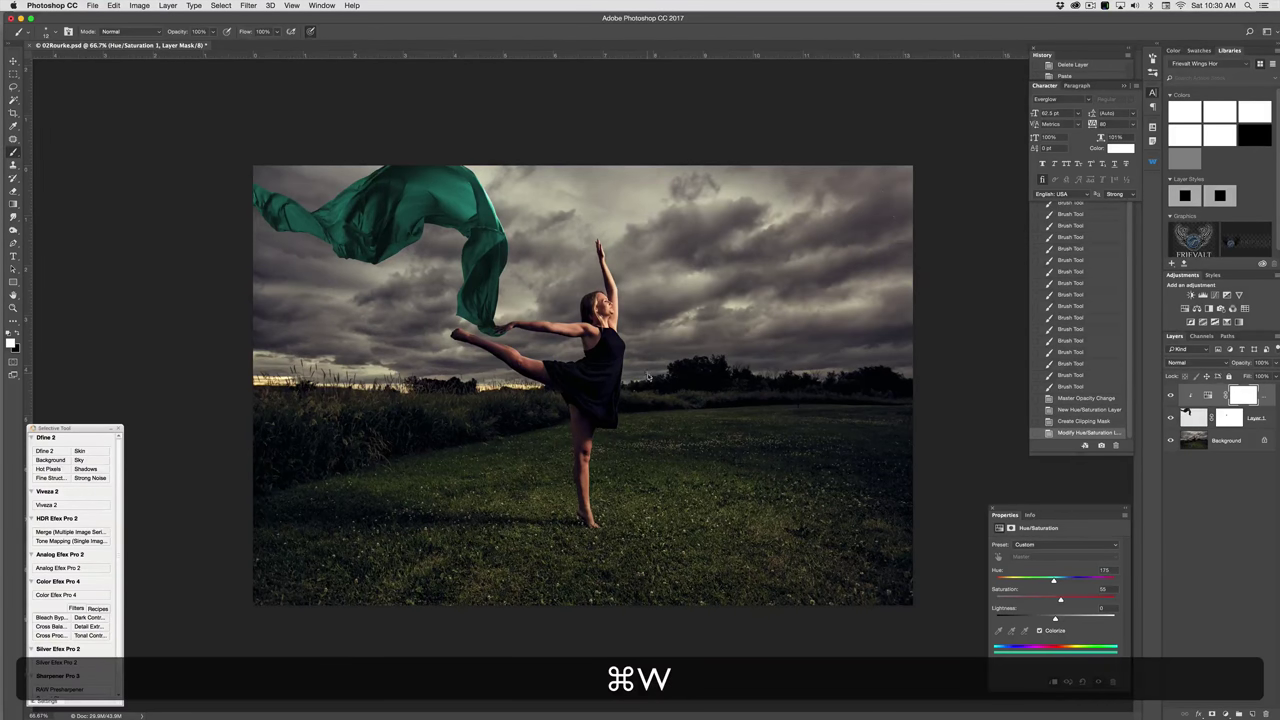
pyautogui.press('super+d')
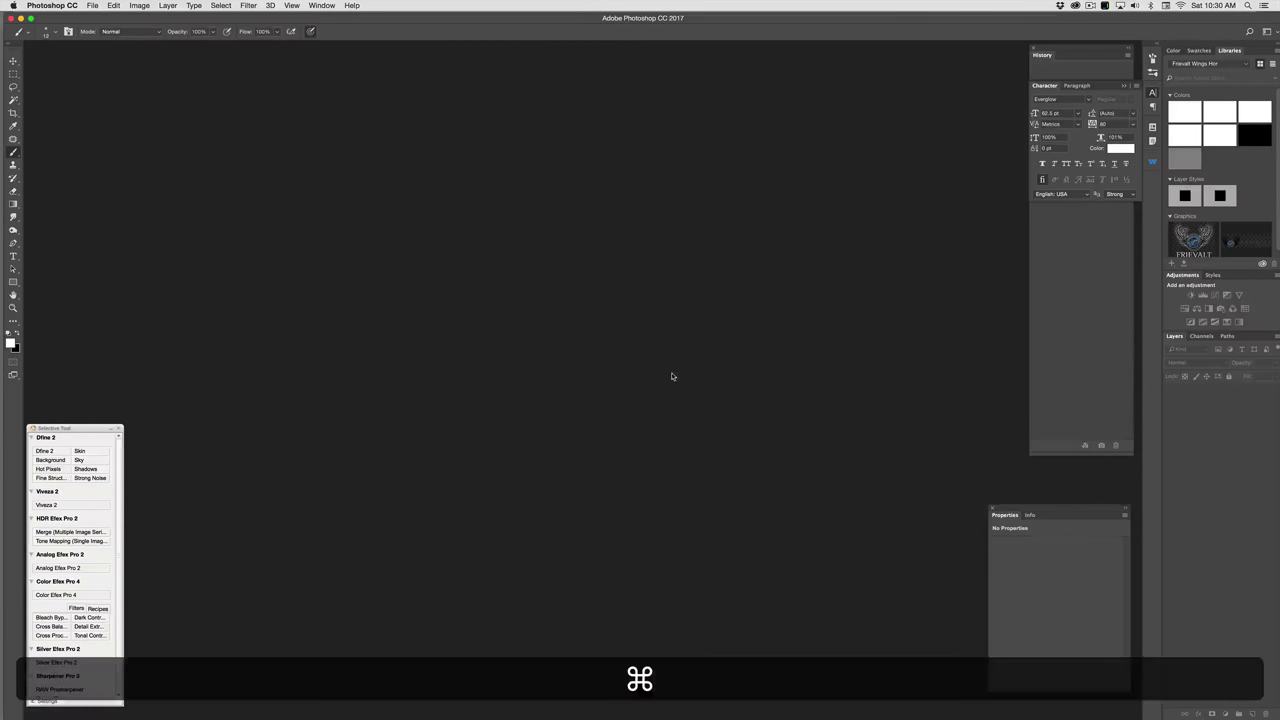
pyautogui.press('super+h')
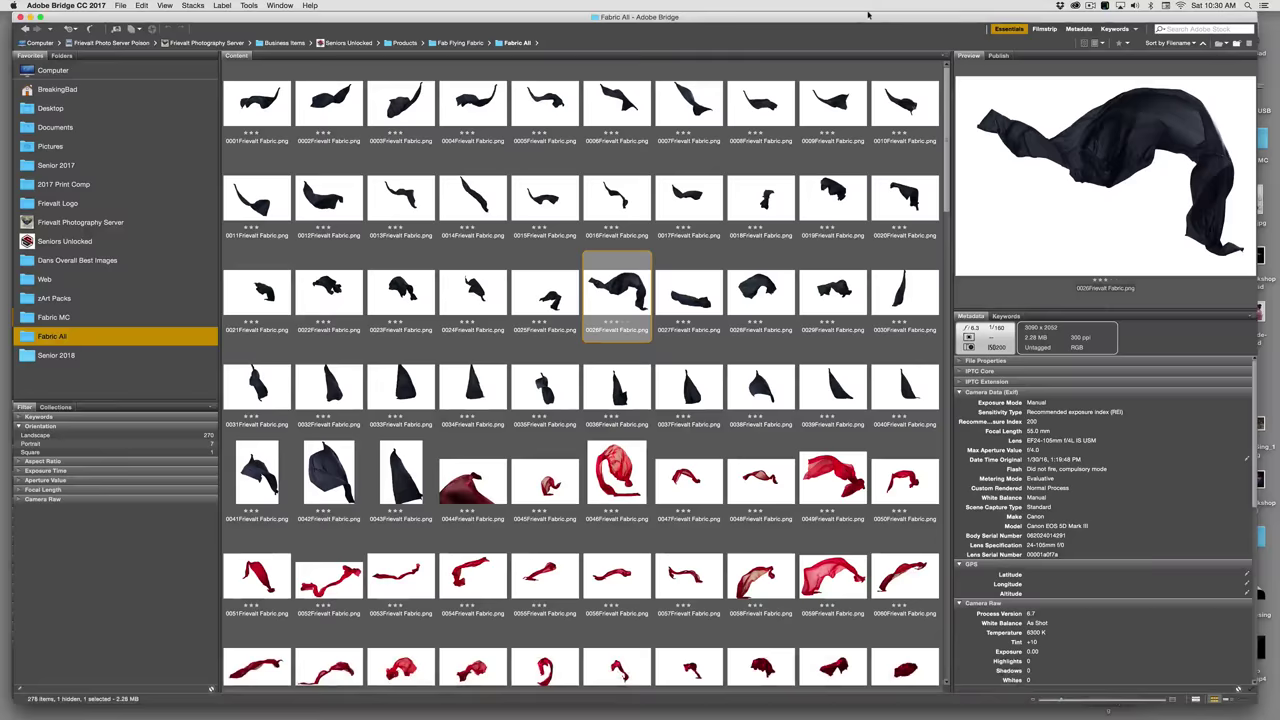
pyautogui.moveTo(868, 15); pyautogui.dragTo(870, 39)
pyautogui.click(695, 19)
pyautogui.click(281, 110)
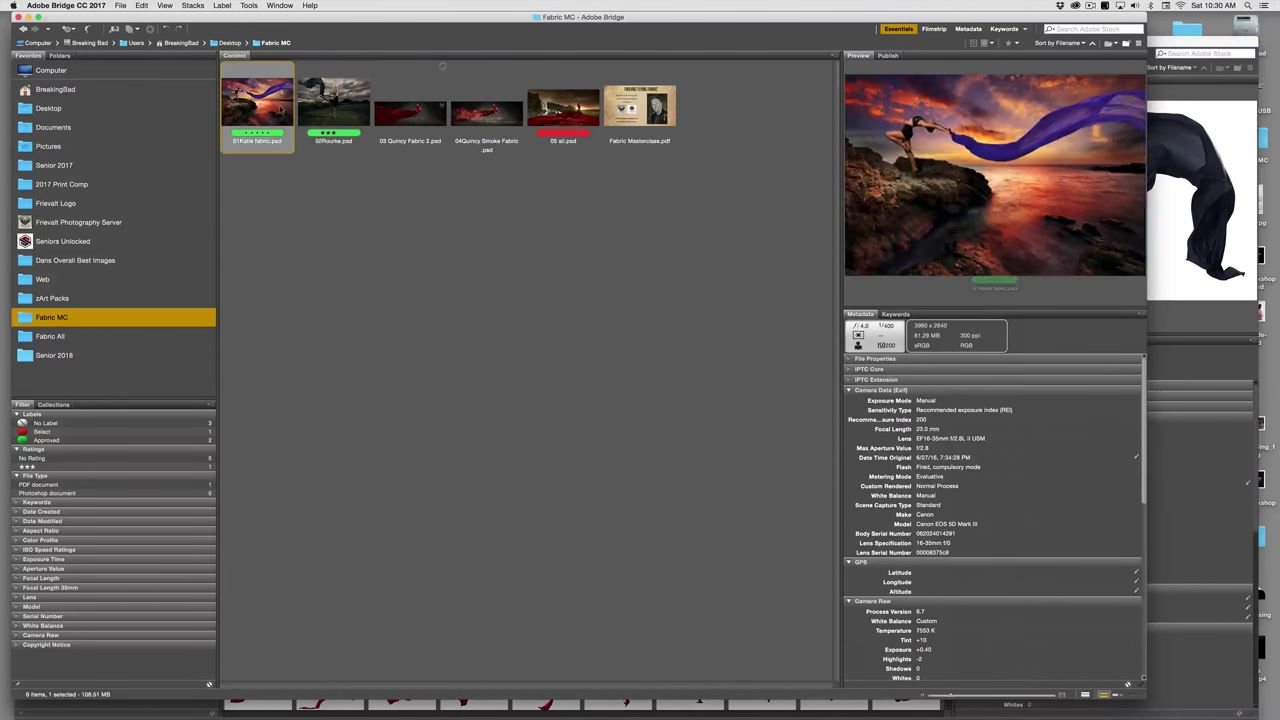
pyautogui.doubleClick(283, 112)
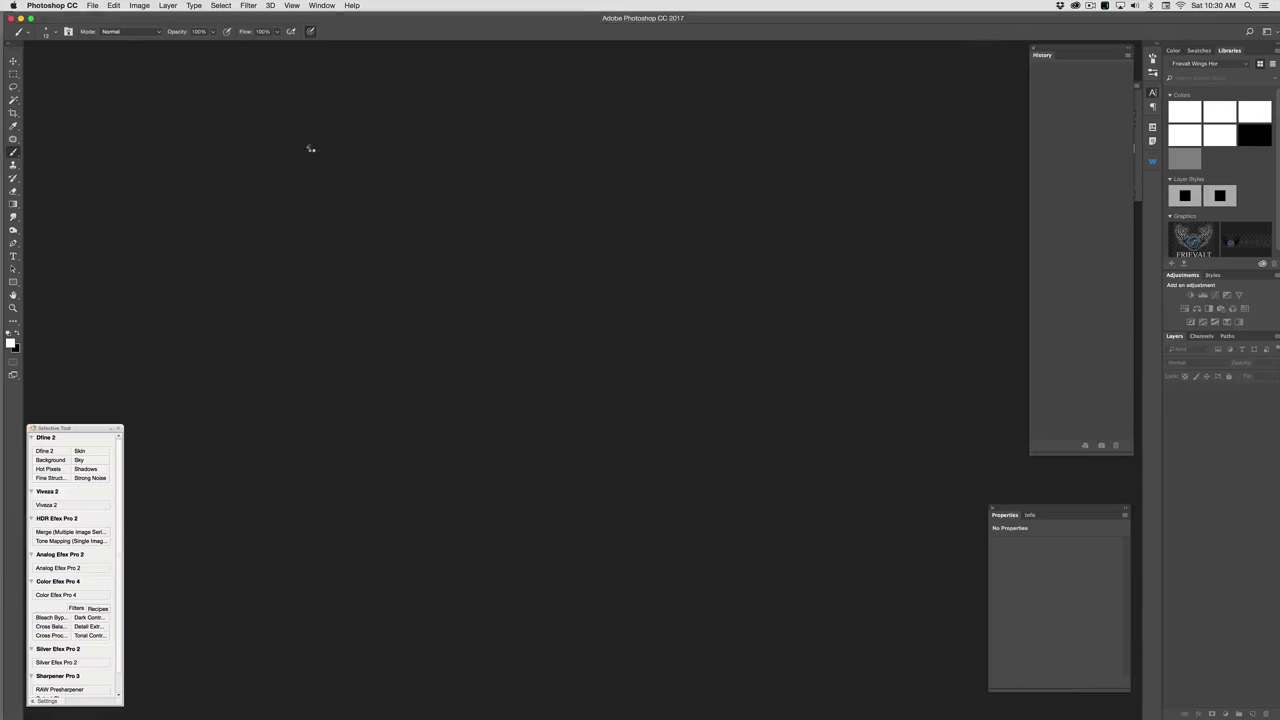
# Step: Hide the large purple fabric layer, Layer 2, and the Hue/Saturation adjustment clipped to it
pyautogui.press('super+minus')
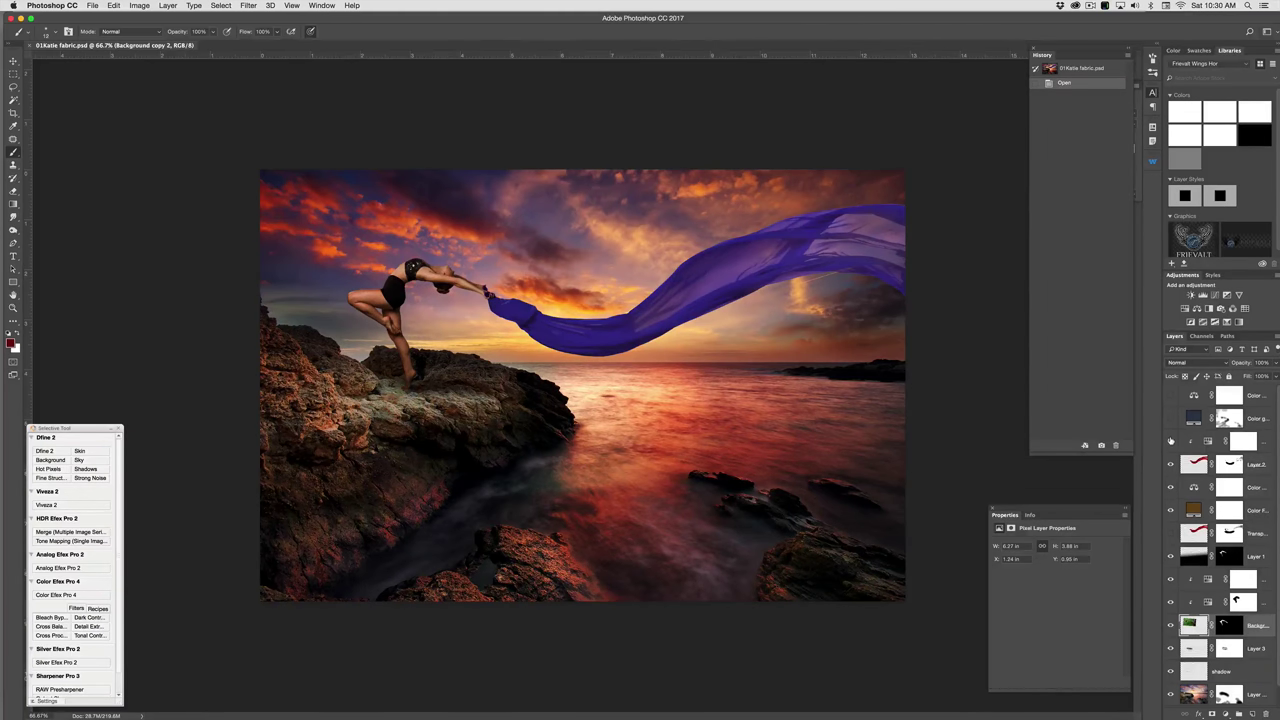
pyautogui.click(1170, 464)
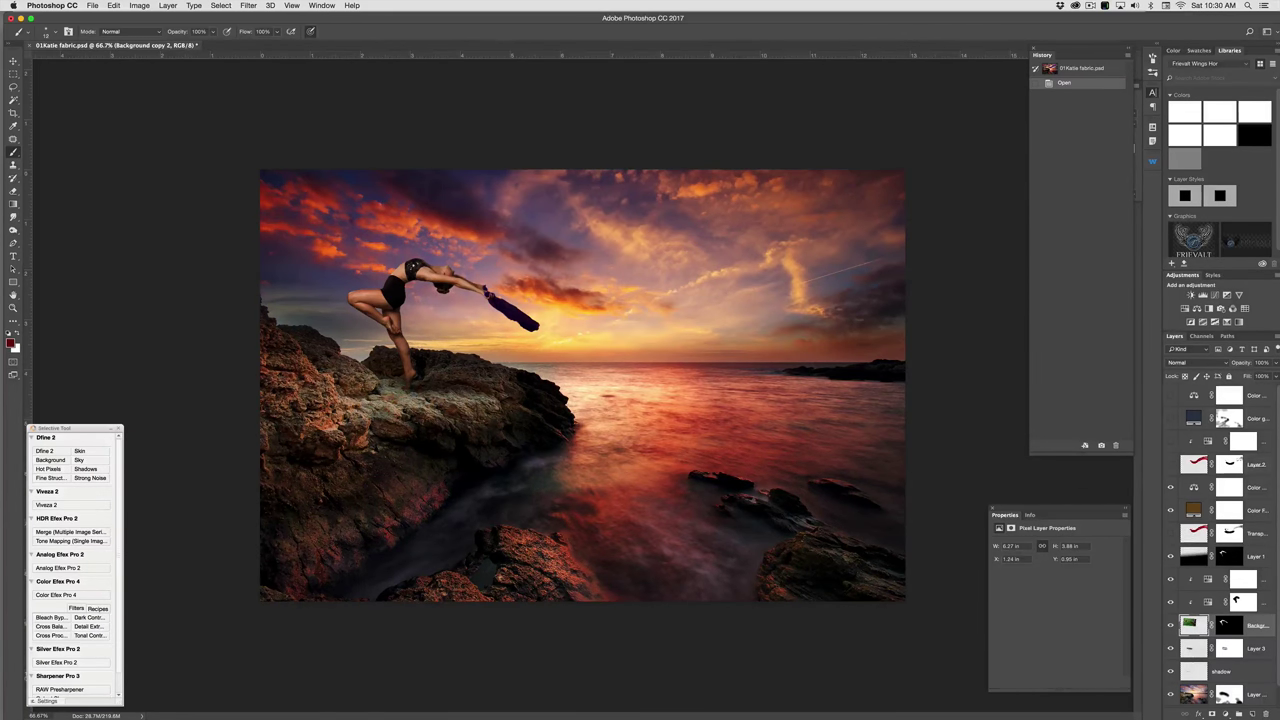
pyautogui.moveTo(434, 258); pyautogui.dragTo(578, 374)
pyautogui.press('alt+super+0')
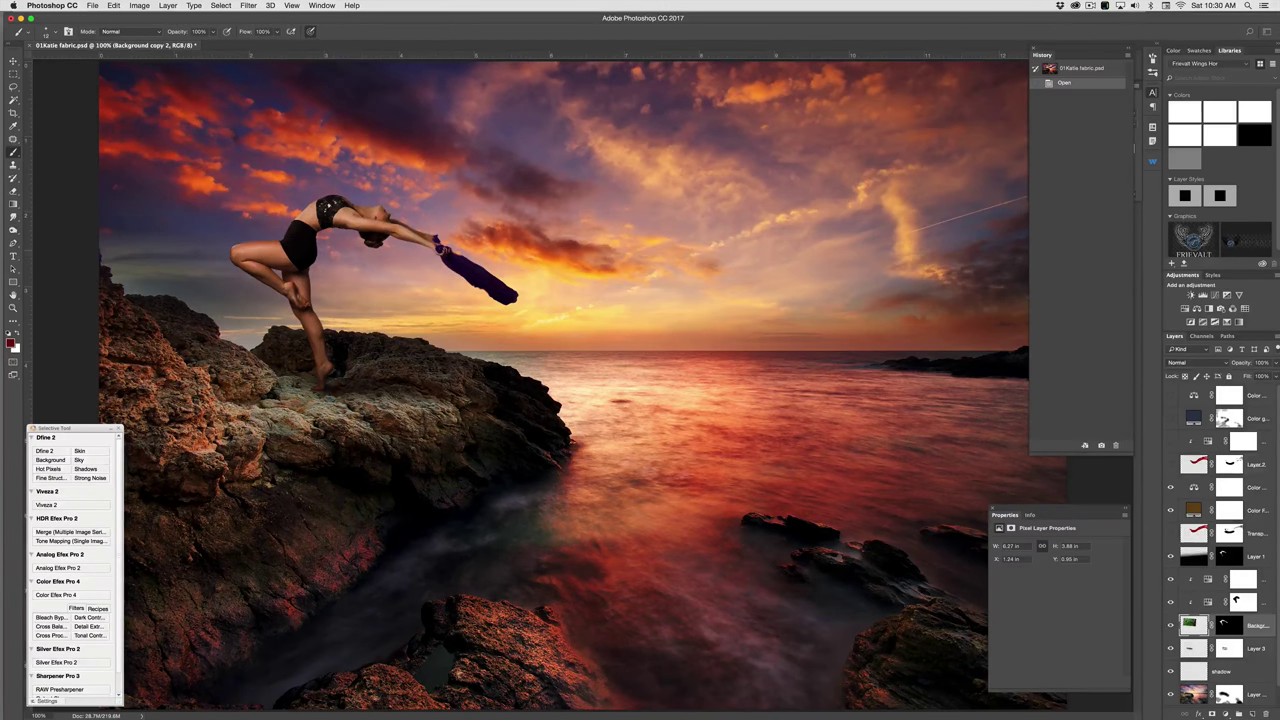
# Step: Switch to Bridge's Fabric All folder and open the sheer red cutout 0059Frievalt Fabric.png in Photoshop
pyautogui.press('super')
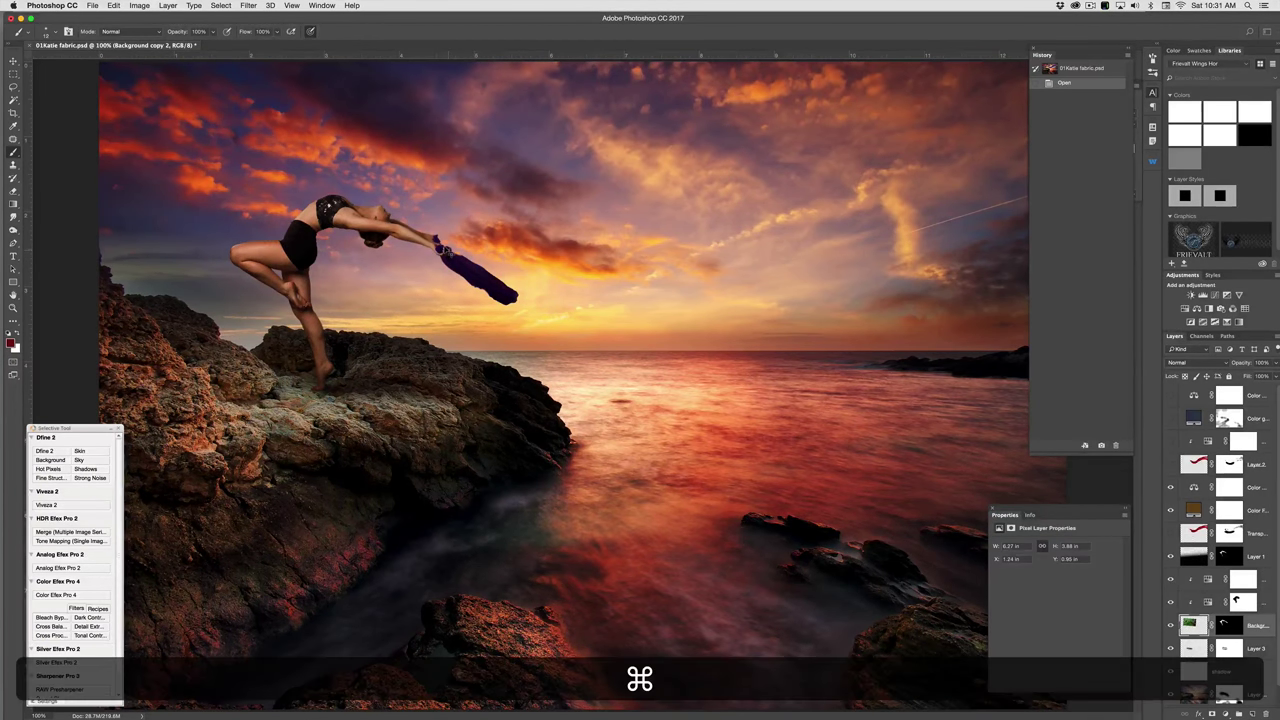
pyautogui.press('super+h')
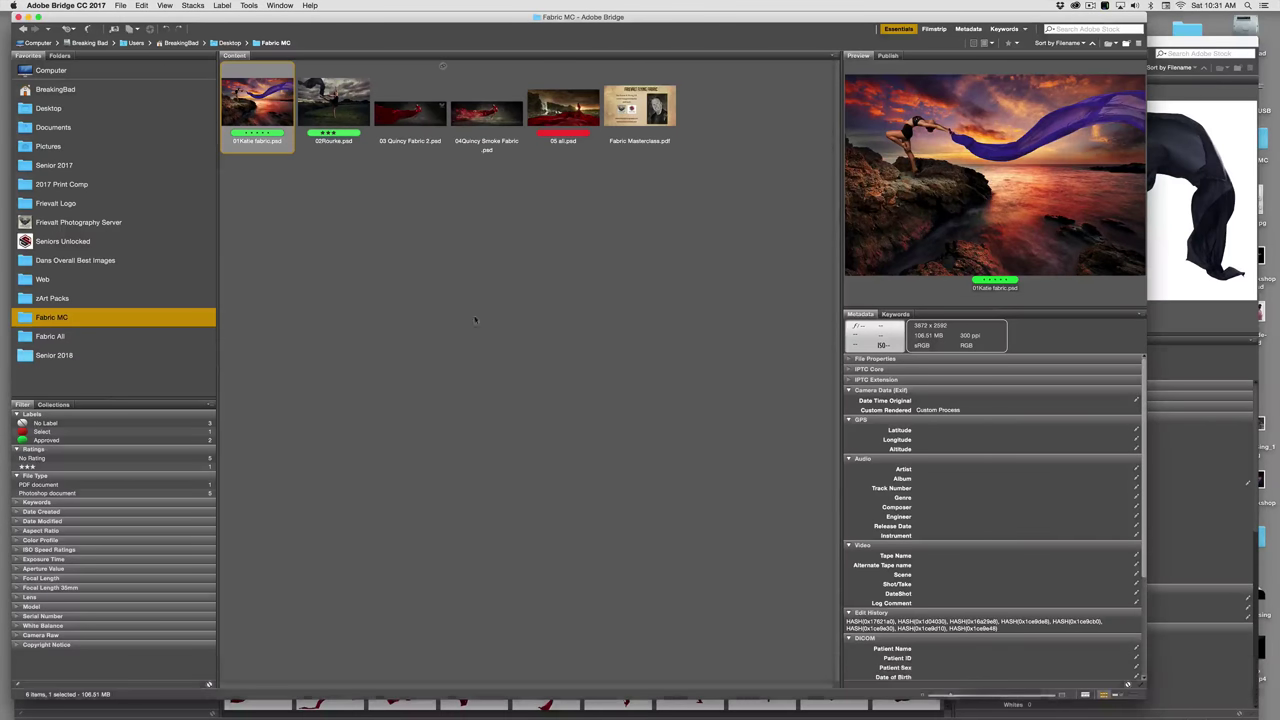
pyautogui.click(1164, 40)
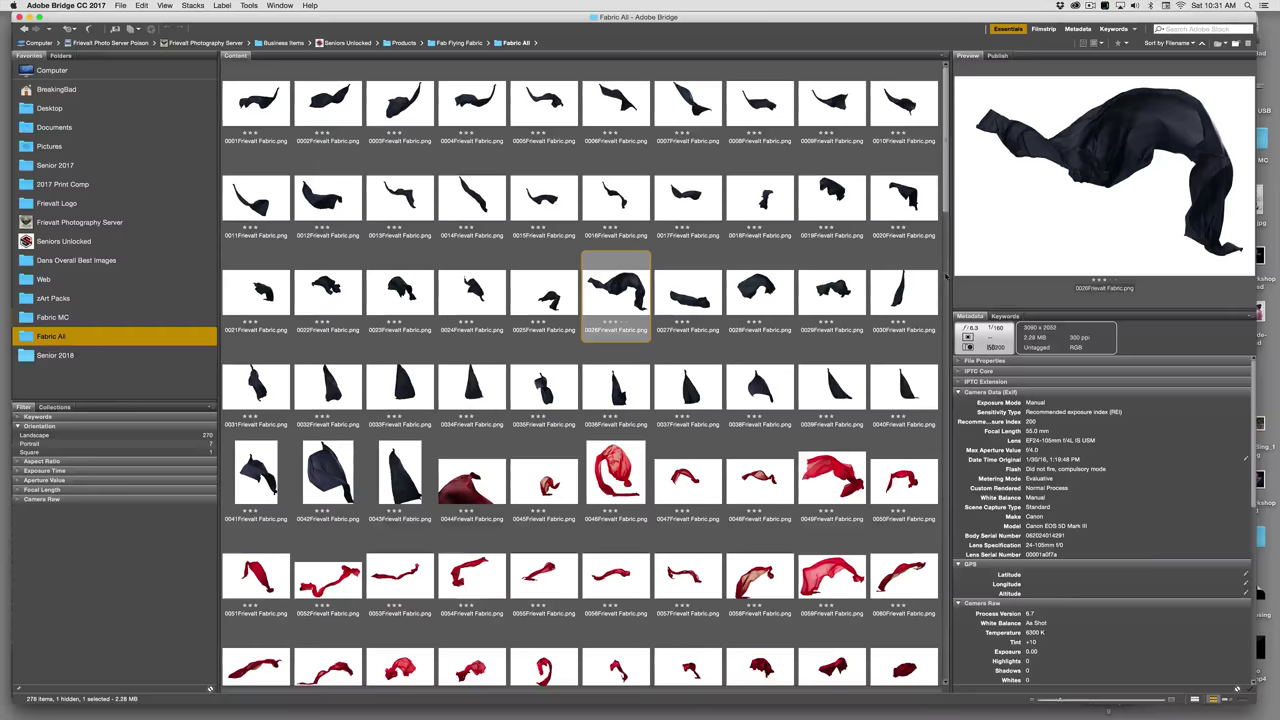
pyautogui.scroll(-5, 946, 272)
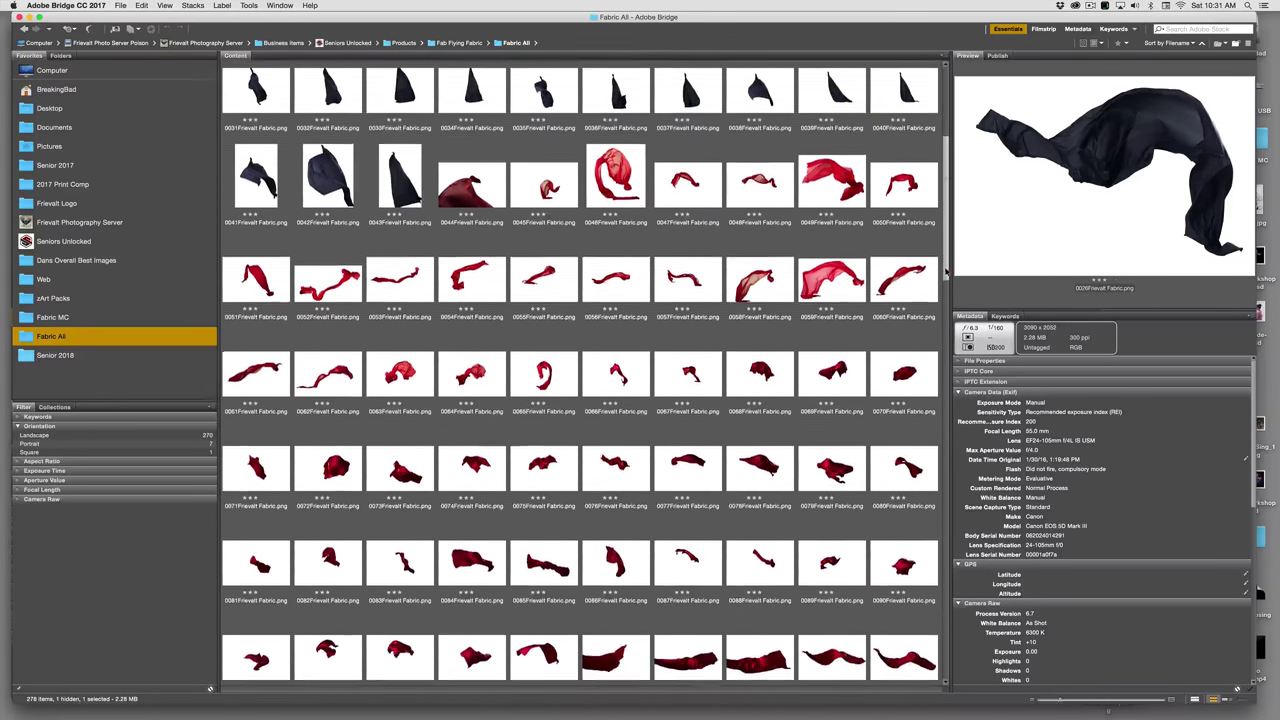
pyautogui.scroll(-1, 946, 272)
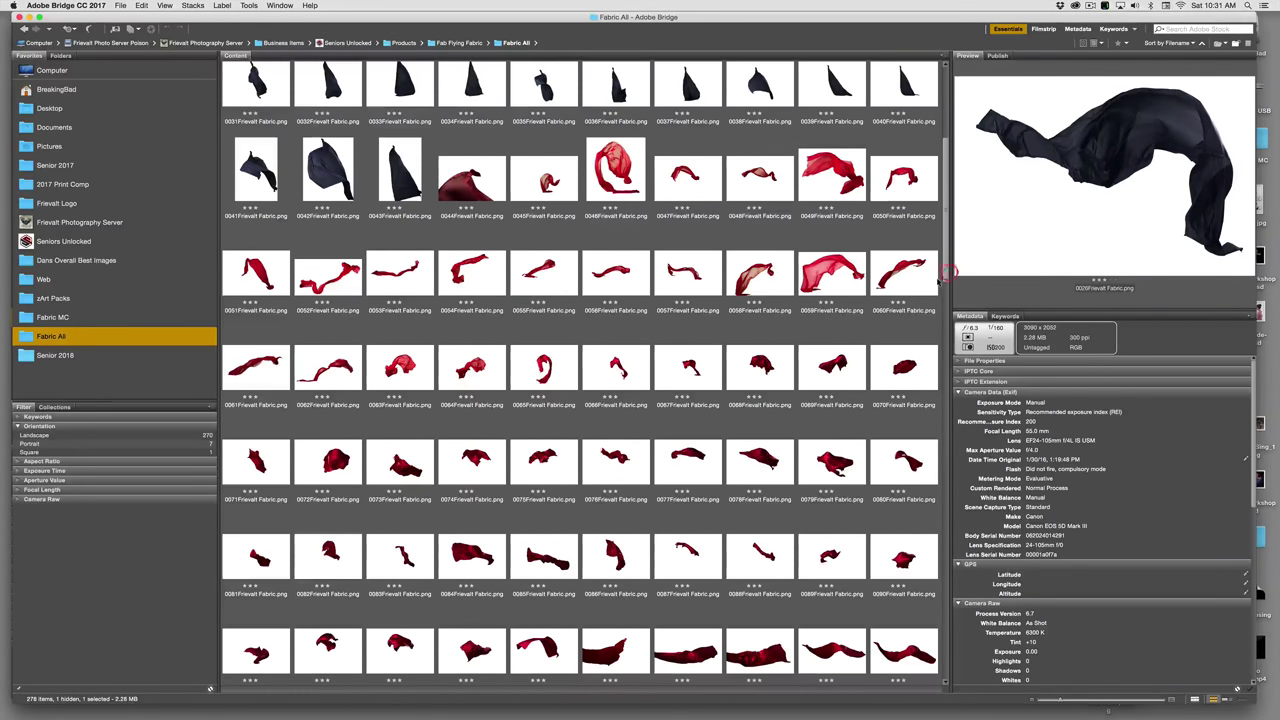
pyautogui.click(848, 289)
pyautogui.press('super+Tab')
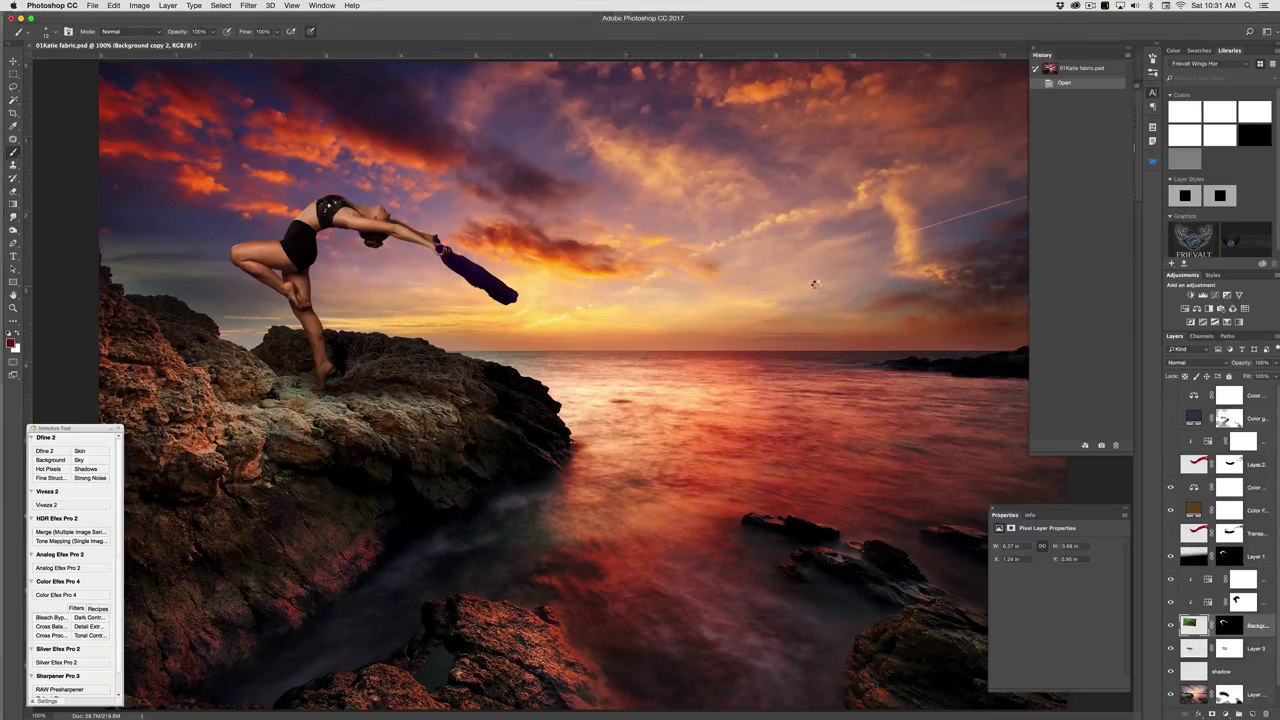
# Step: Copy the entire red fabric image, close its document, and paste it into the sunset composite as the topmost layer
pyautogui.press('super+a')
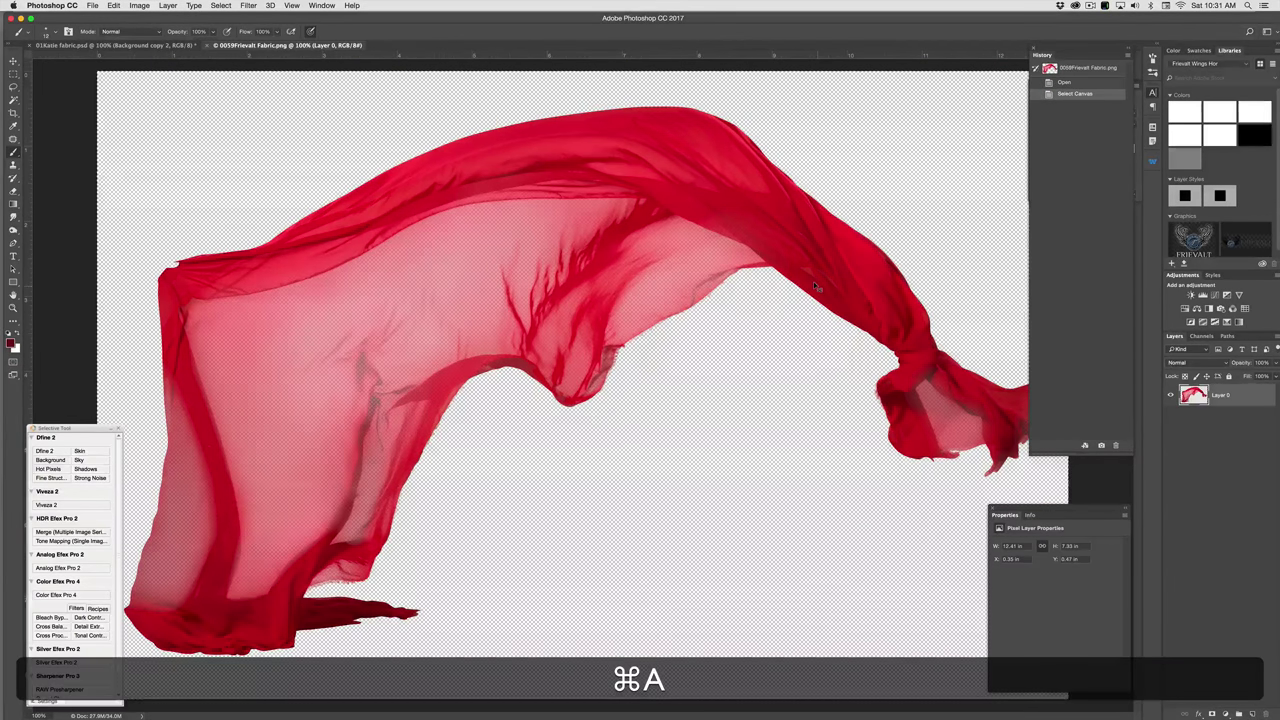
pyautogui.press('super+c')
pyautogui.press('super+w')
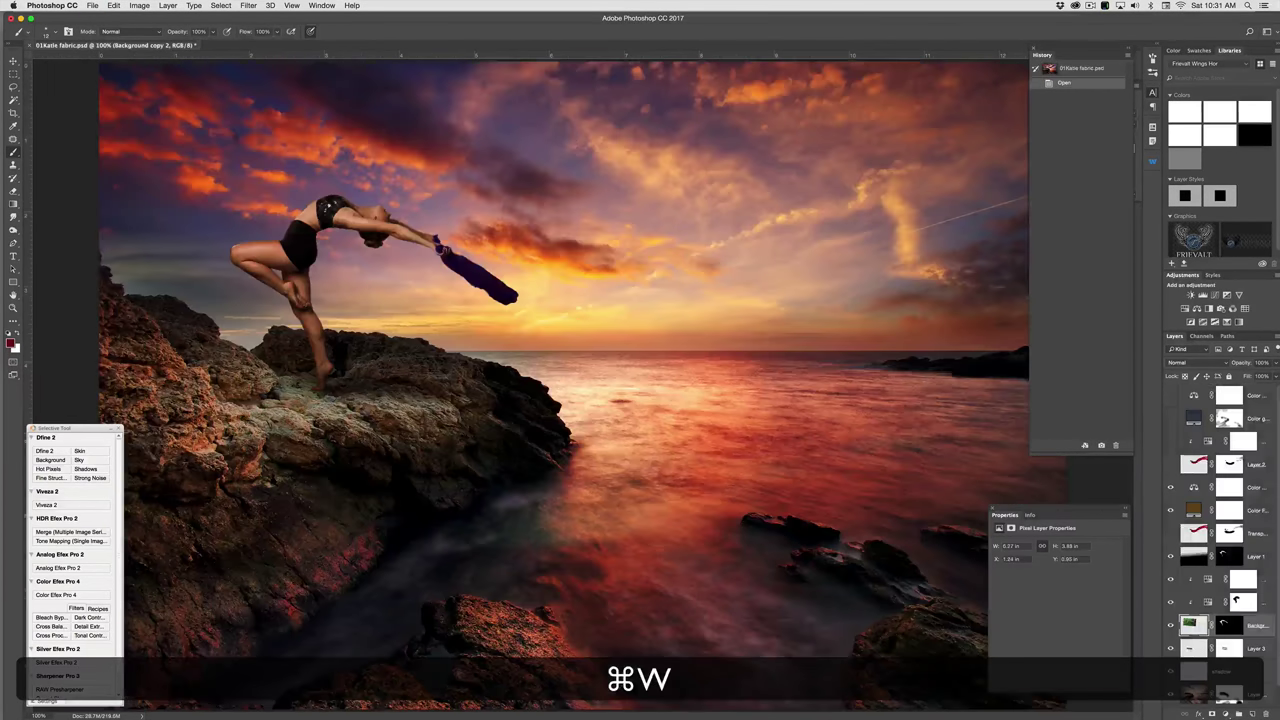
pyautogui.press('super+v')
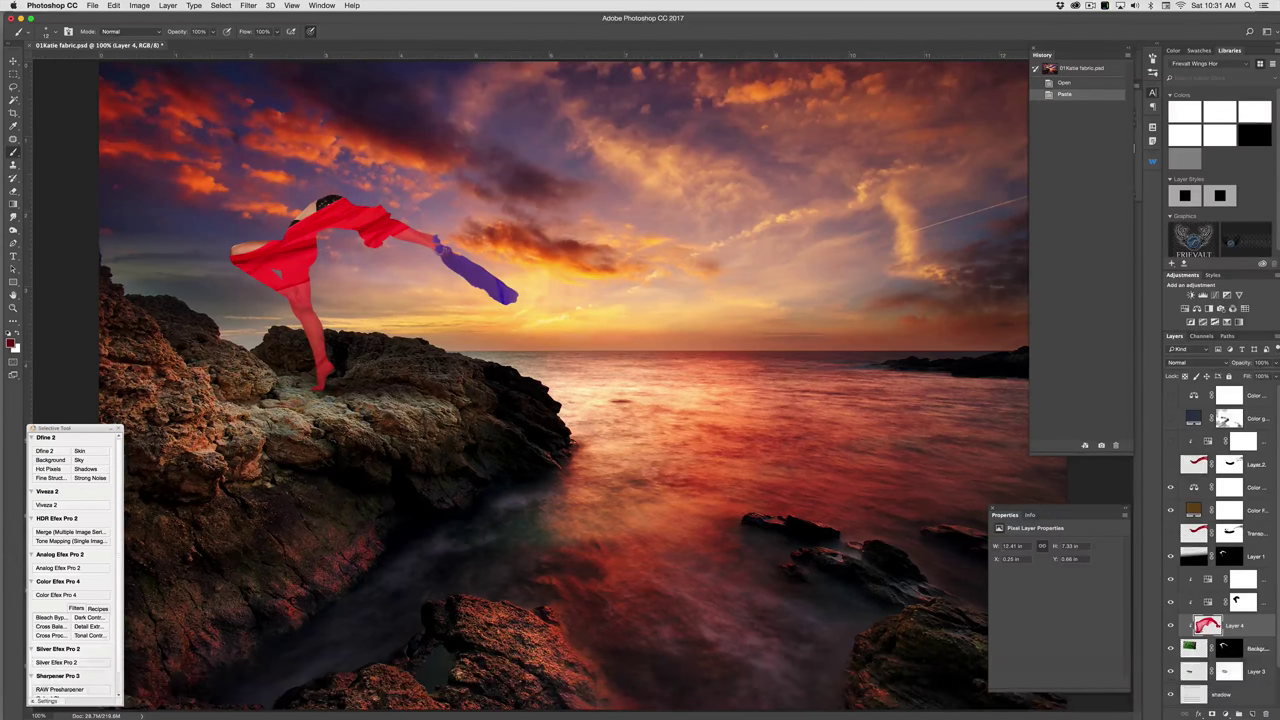
pyautogui.press('shift+super+bracketright')
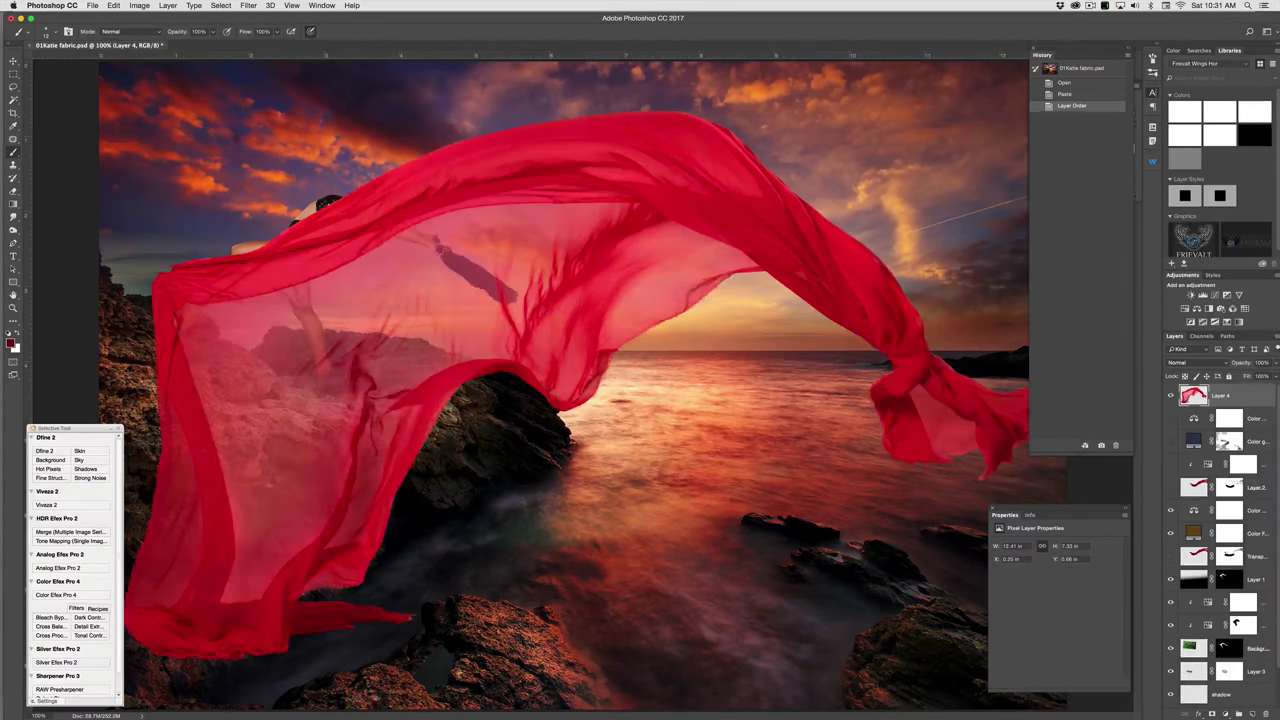
# Step: Free Transform the red fabric to about 73% scale and about 174° rotation, placing its narrow end at the woman's hands
pyautogui.press('super+minus')
pyautogui.press('super+minus')
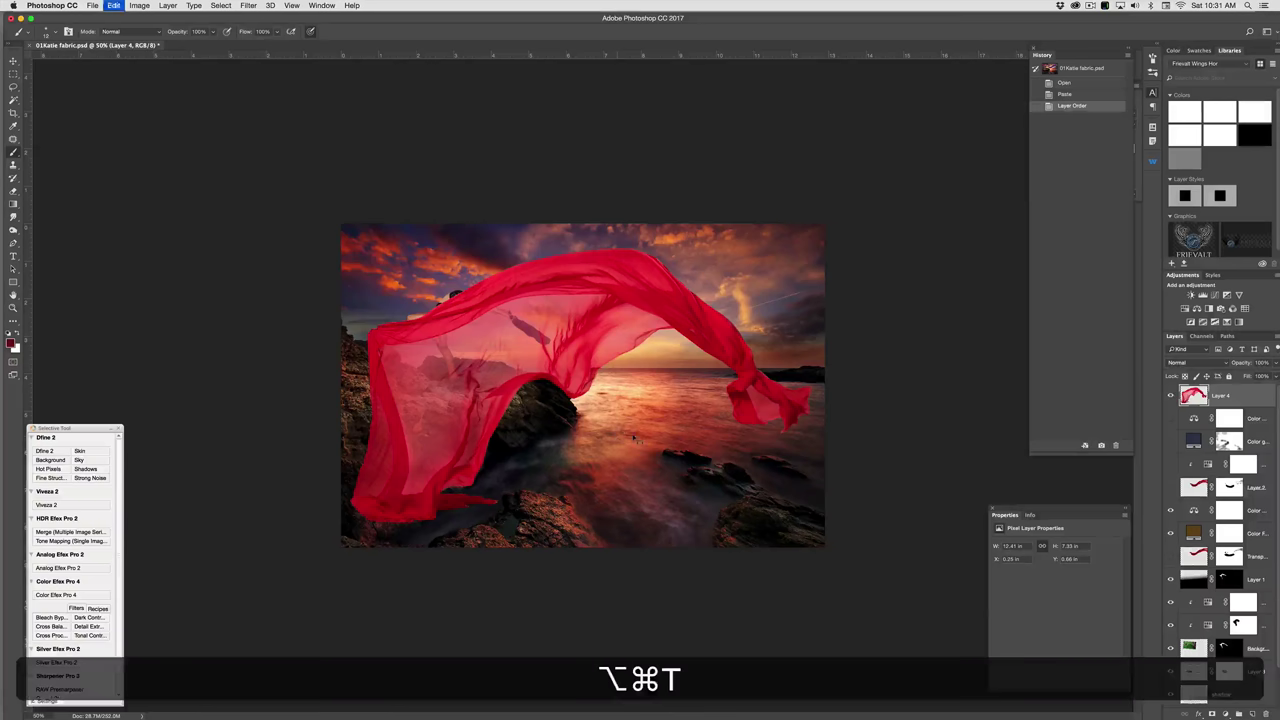
pyautogui.press('super+t')
pyautogui.moveTo(816, 249); pyautogui.dragTo(712, 309)
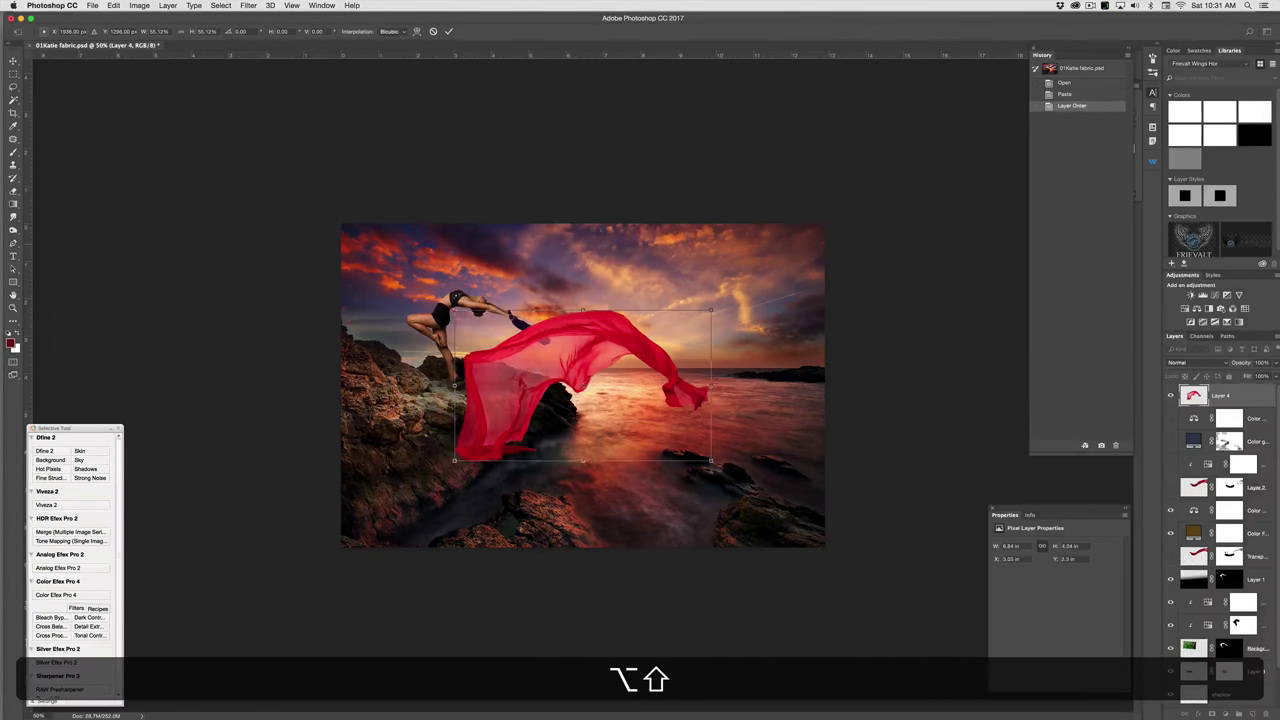
pyautogui.moveTo(801, 311); pyautogui.dragTo(373, 484)
pyautogui.moveTo(697, 384); pyautogui.dragTo(744, 328)
pyautogui.press('super')
pyautogui.moveTo(755, 238); pyautogui.dragTo(815, 184)
# Step: Distort the two corners of the fabric nearest the woman to stretch its narrow end past her hands, and apply the transform
pyautogui.press('super')
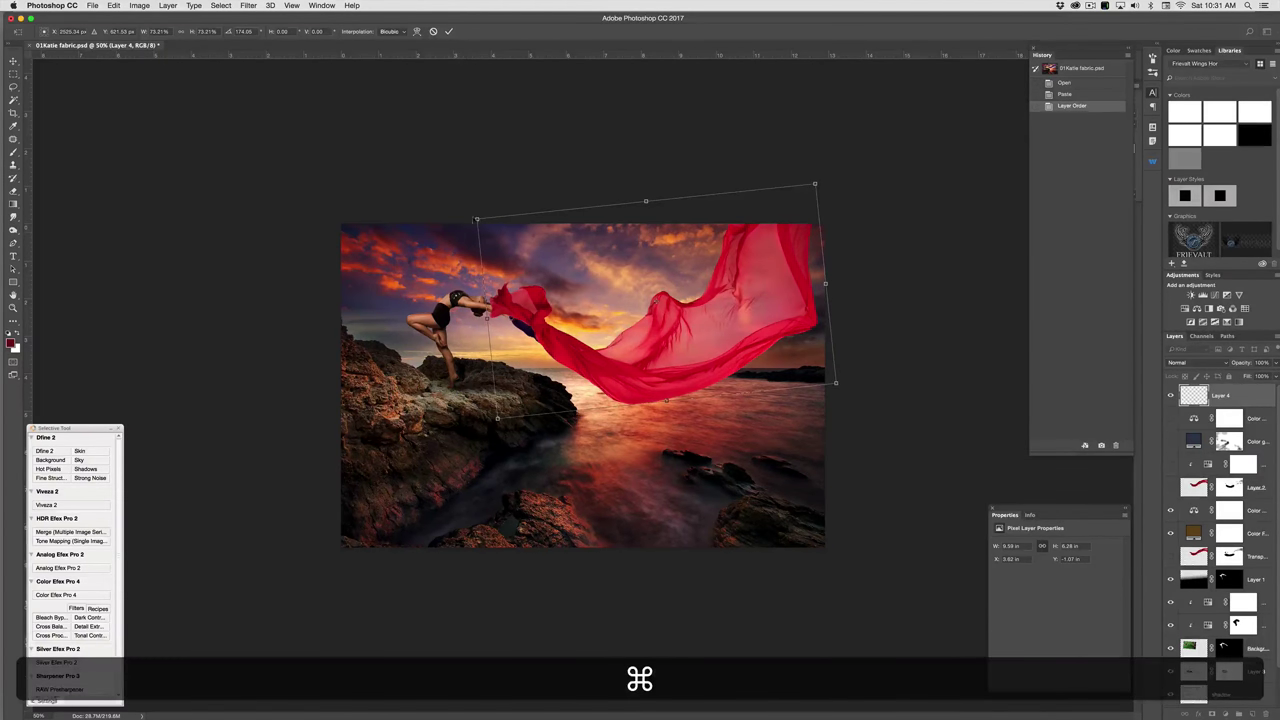
pyautogui.moveTo(477, 218); pyautogui.dragTo(422, 228)
pyautogui.moveTo(497, 418); pyautogui.dragTo(530, 397)
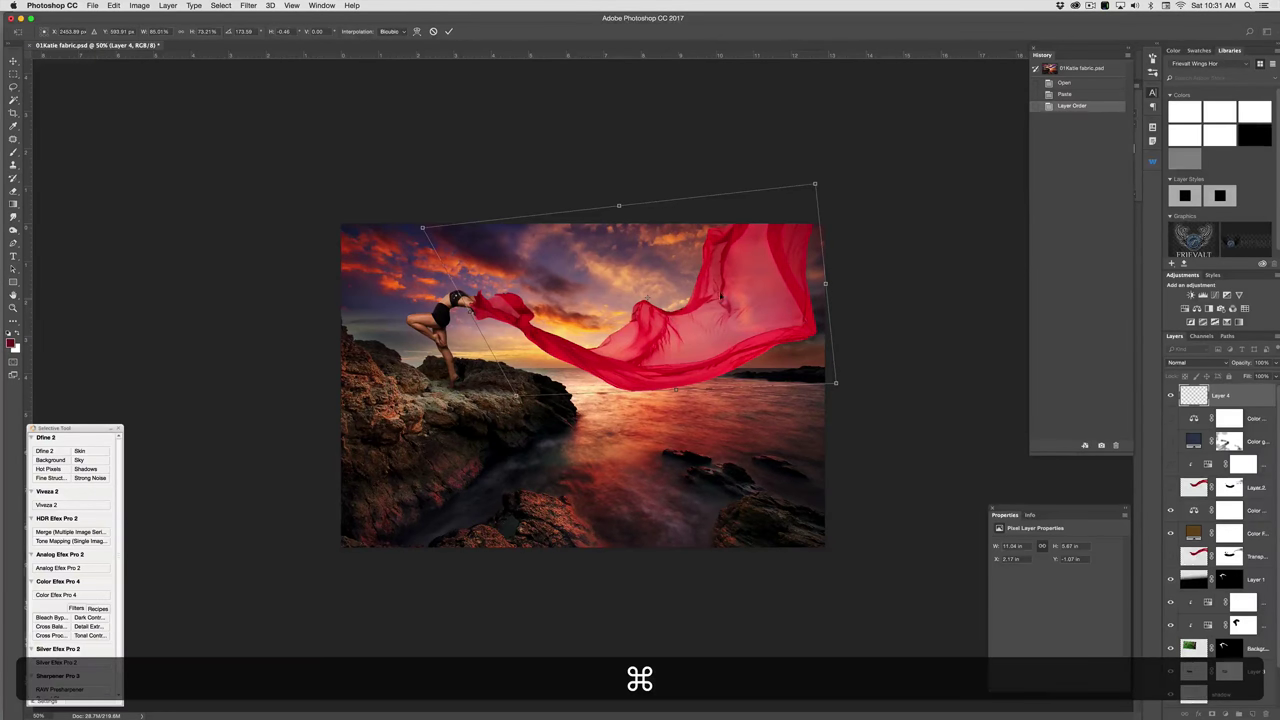
pyautogui.press('Return')
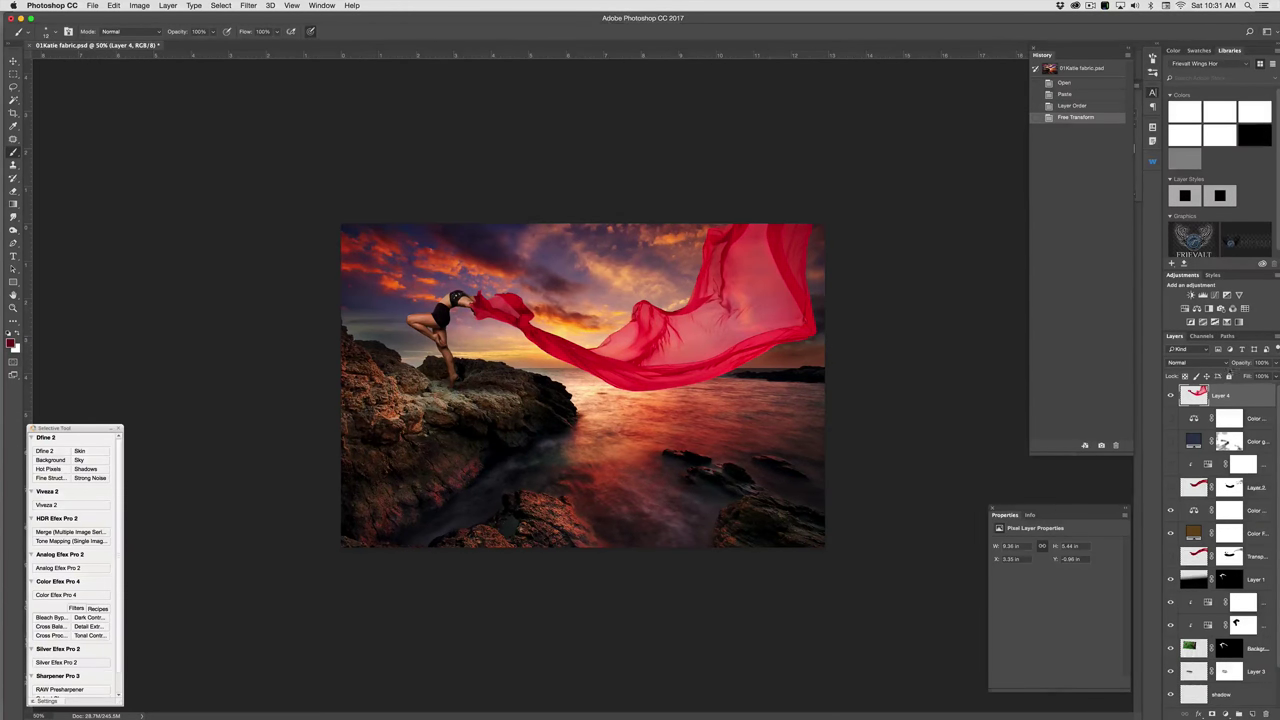
# Step: Lower the red fabric layer's opacity to 71% and add a layer mask to it
pyautogui.moveTo(1228, 365); pyautogui.dragTo(1220, 366)
pyautogui.press('super+space')
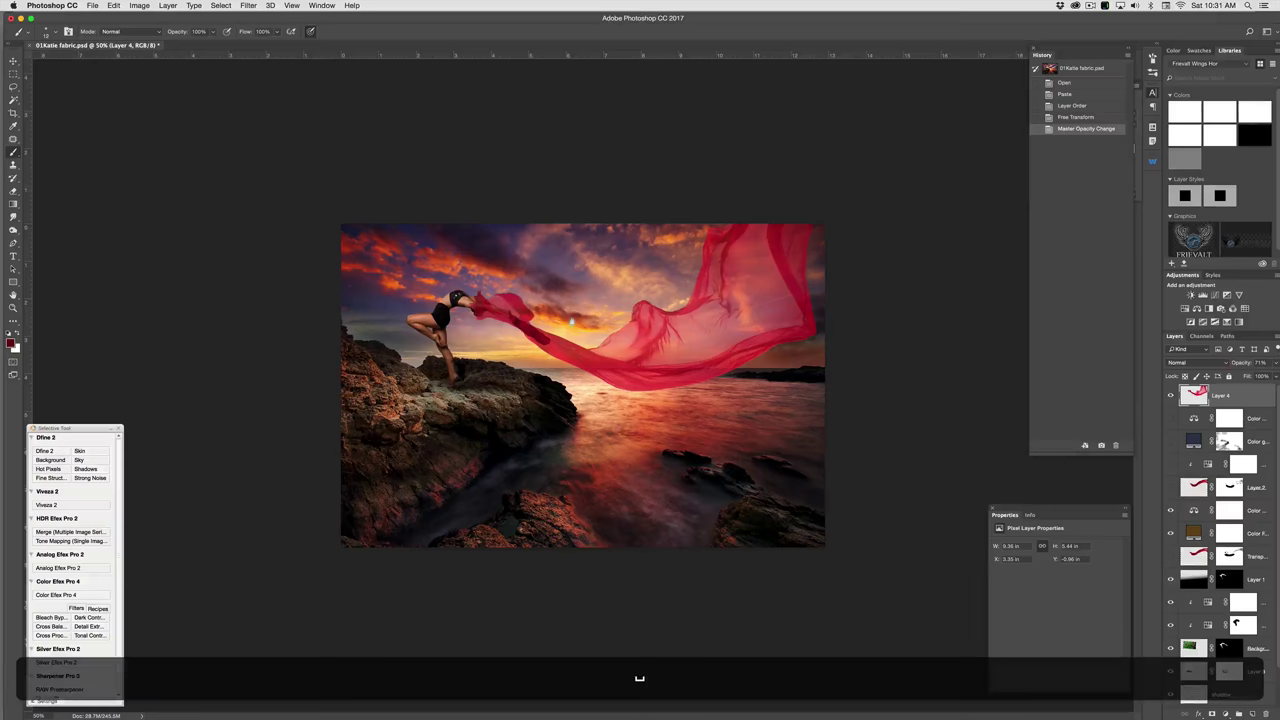
pyautogui.moveTo(316, 233); pyautogui.dragTo(604, 395)
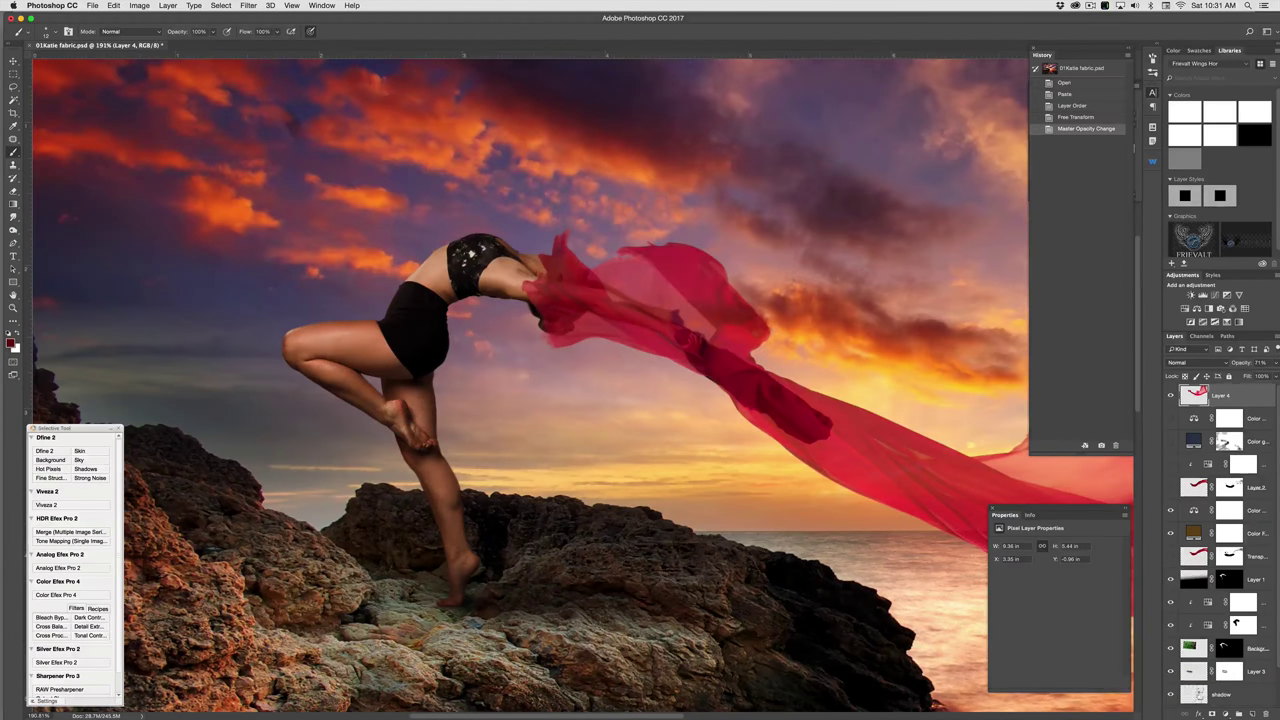
pyautogui.click(1211, 713)
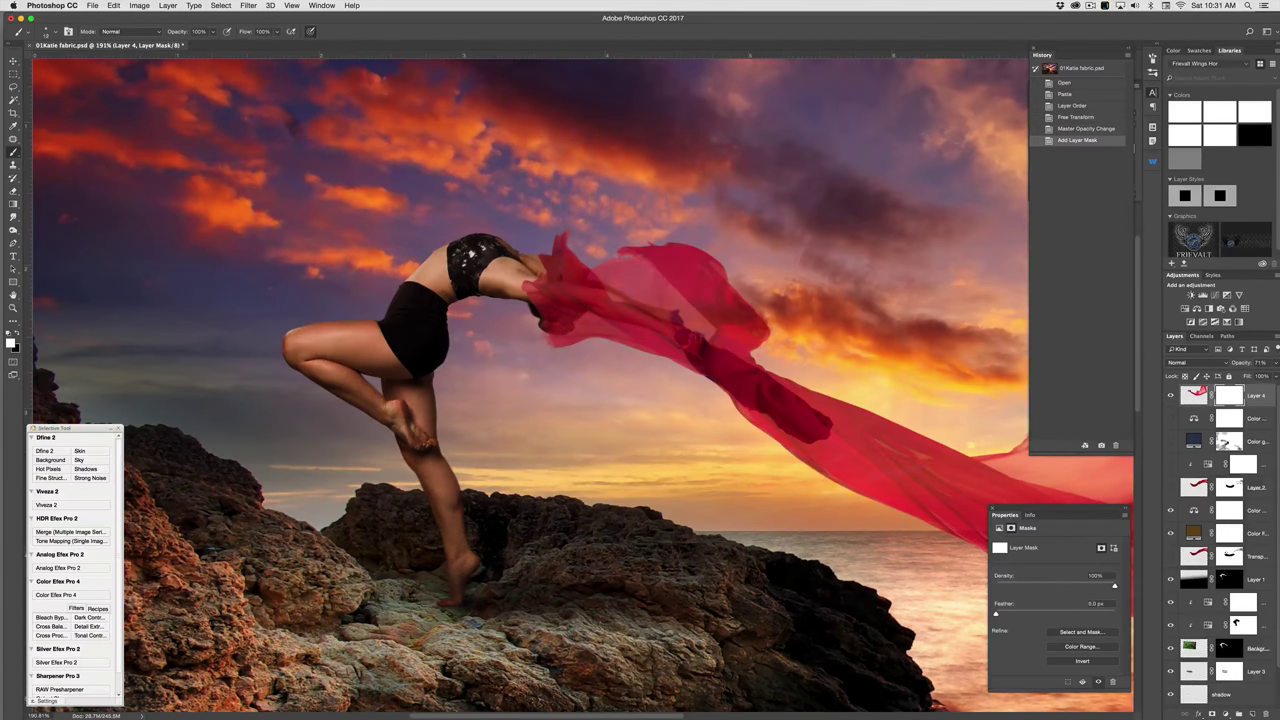
# Step: Paint black on the fabric's layer mask with a soft brush to uncover the woman's head, arms and hands
pyautogui.press('b')
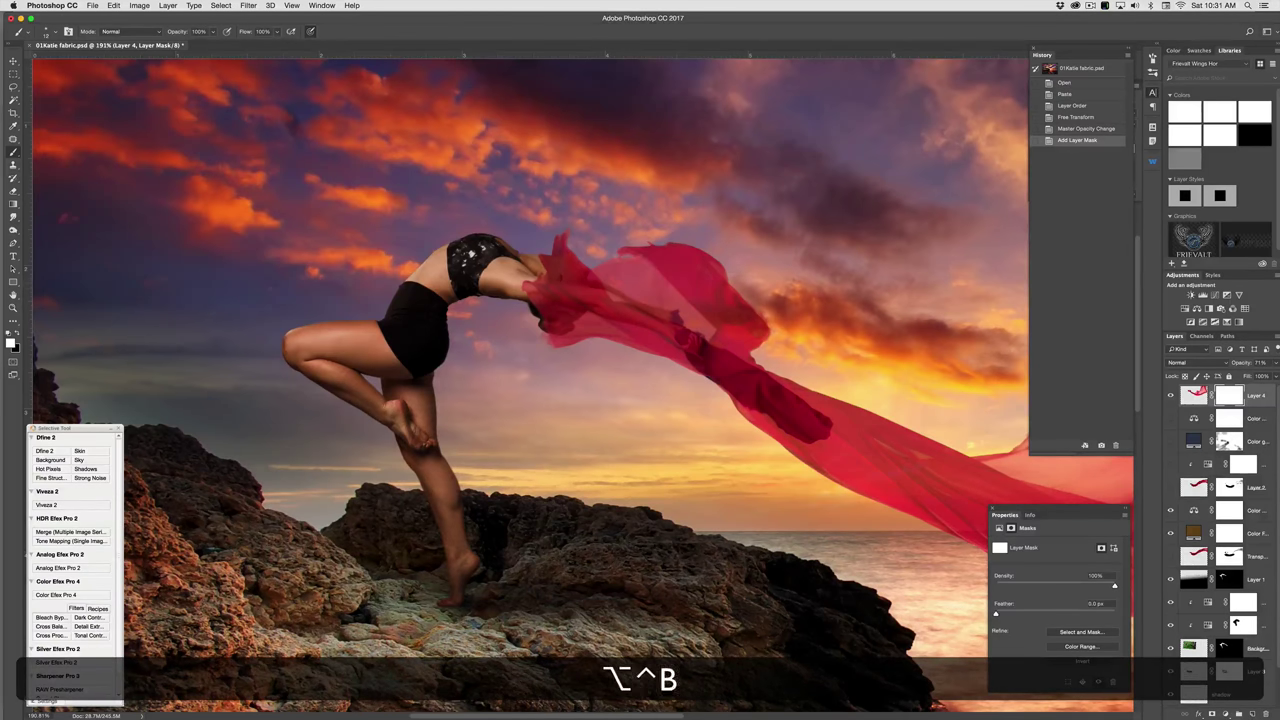
pyautogui.moveTo(680, 280); pyautogui.dragTo(745, 280)
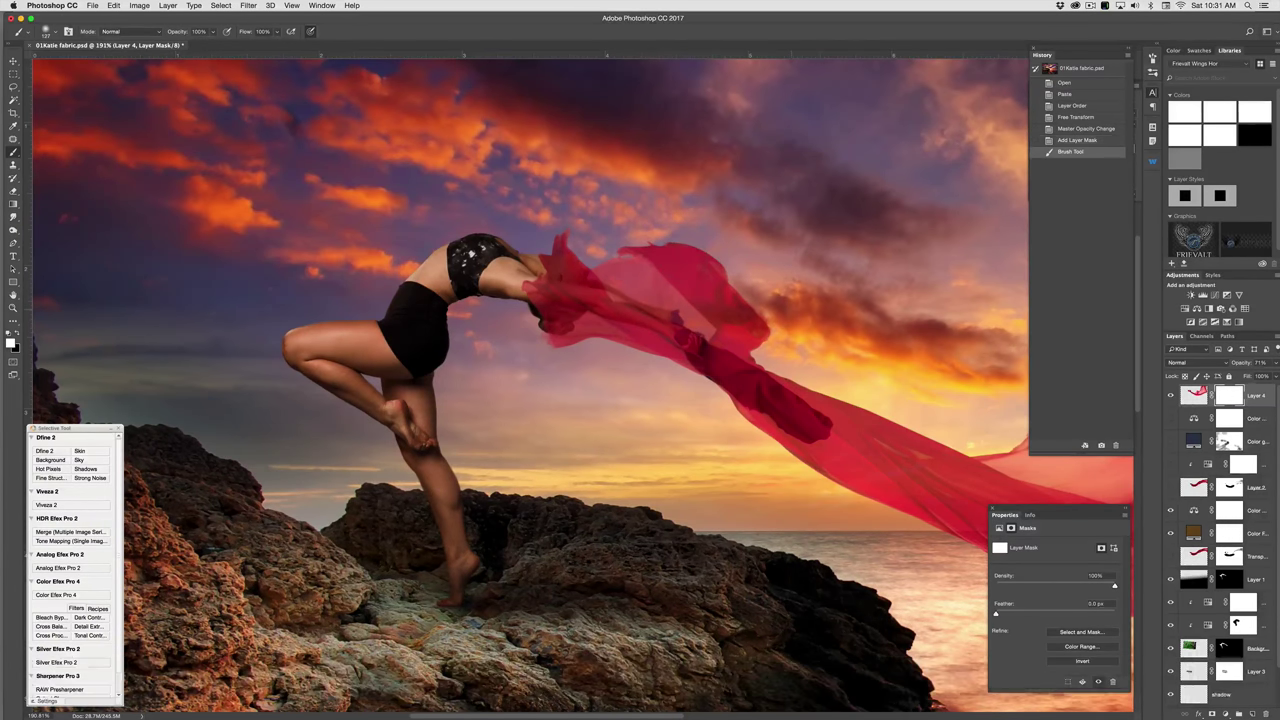
pyautogui.press('x')
pyautogui.moveTo(655, 265)
pyautogui.mouseDown()
pyautogui.moveTo(745, 325)
pyautogui.moveTo(540, 284)
pyautogui.moveTo(610, 322)
pyautogui.moveTo(700, 285)
pyautogui.moveTo(750, 325)
pyautogui.moveTo(685, 295)
pyautogui.moveTo(640, 335)
pyautogui.moveTo(685, 364)
pyautogui.mouseUp()
pyautogui.press('alt')
pyautogui.moveTo(687, 418); pyautogui.dragTo(662, 418)
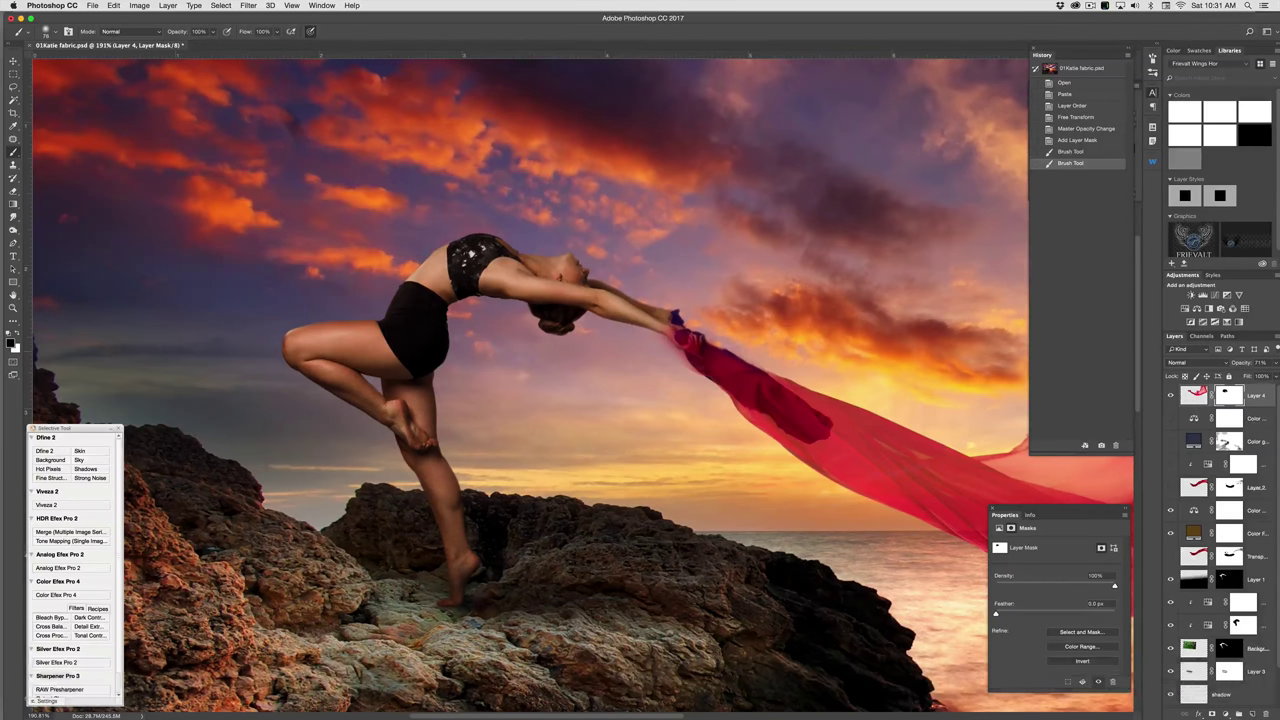
pyautogui.click(676, 340)
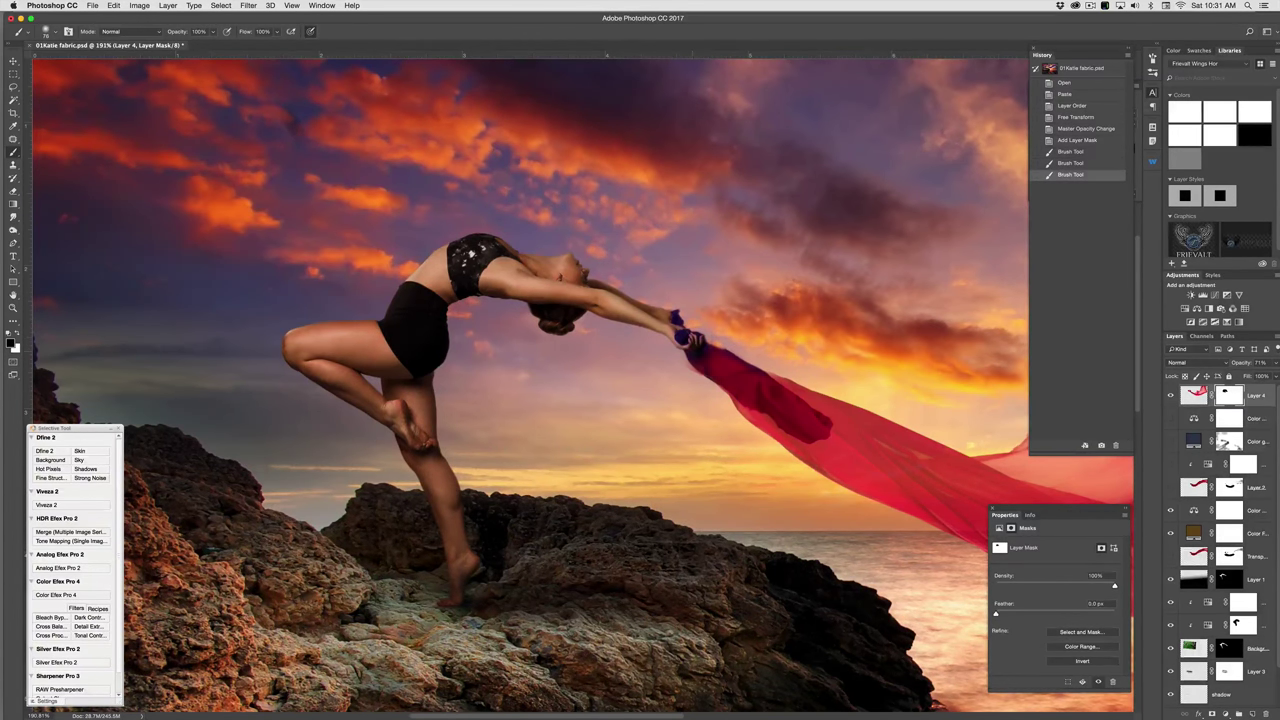
pyautogui.click(693, 404)
# Step: Brush black at 20% opacity on the mask to blend the fabric's narrow end into the dark cloth below her hands
pyautogui.press('2')
pyautogui.click(705, 385)
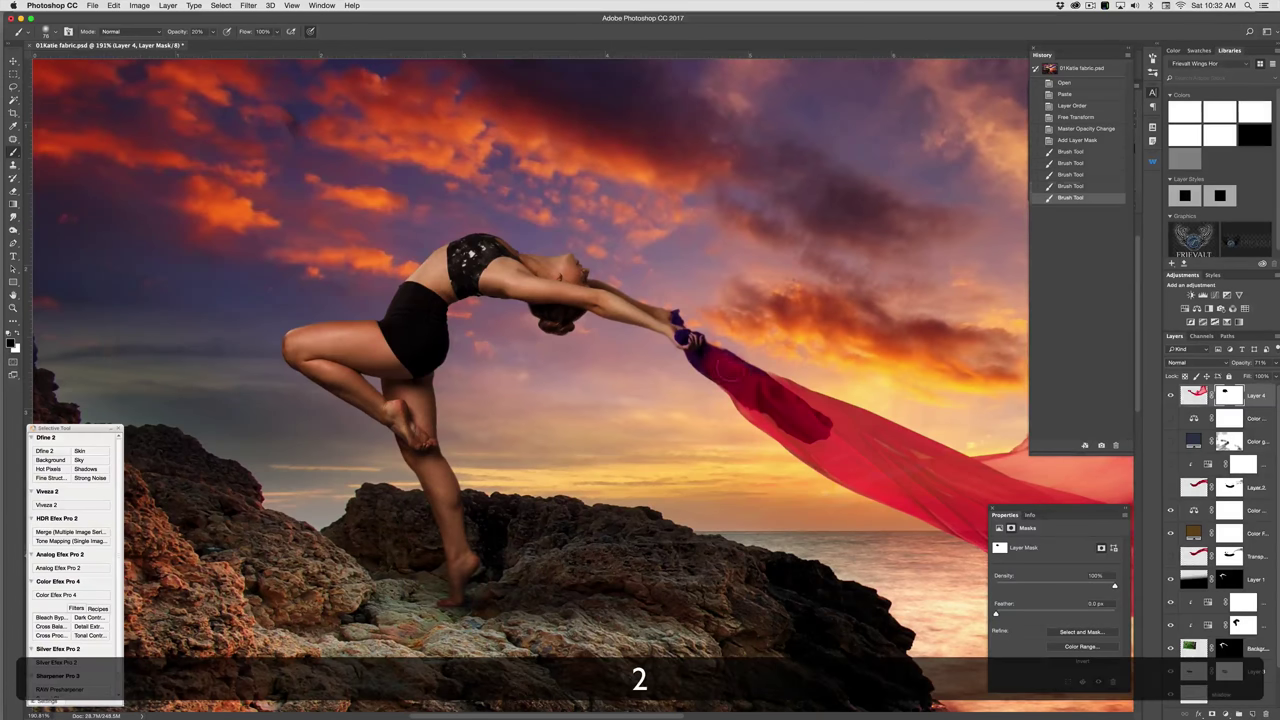
pyautogui.click(711, 371)
pyautogui.click(716, 362)
pyautogui.click(724, 366)
pyautogui.click(732, 370)
pyautogui.click(740, 372)
pyautogui.click(748, 376)
pyautogui.click(756, 380)
pyautogui.click(764, 382)
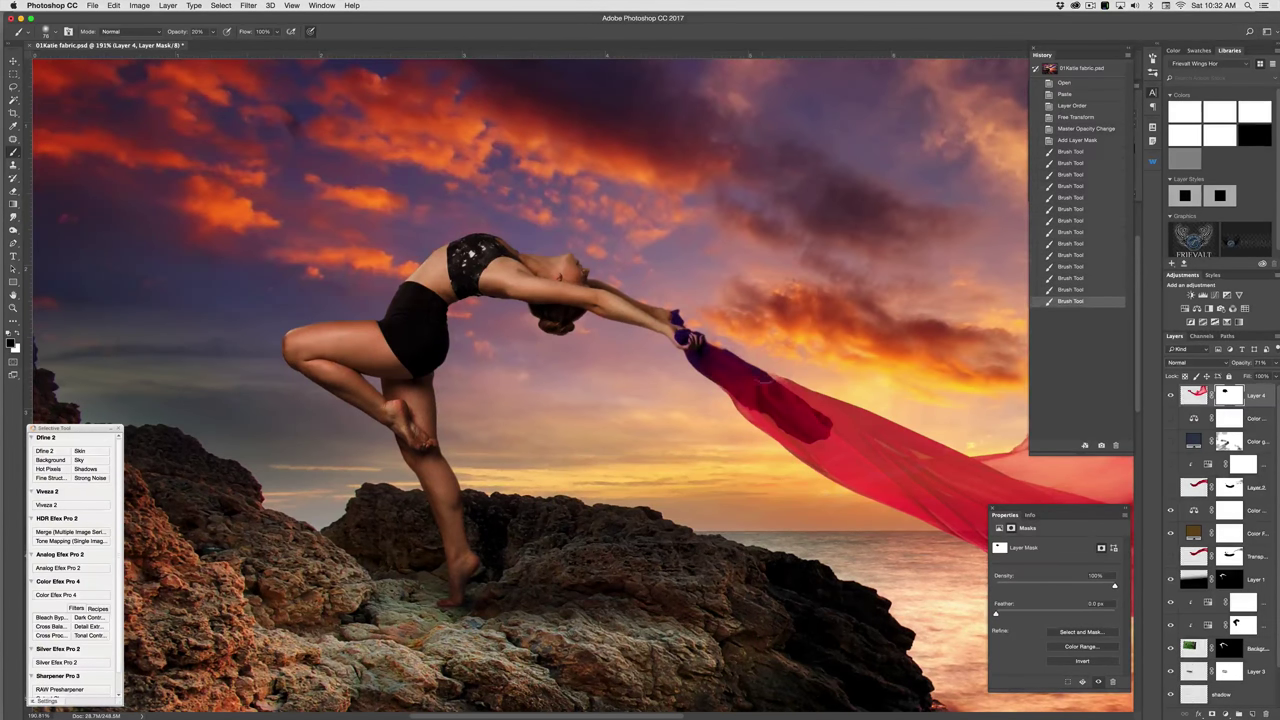
pyautogui.click(764, 382)
pyautogui.click(764, 382)
pyautogui.click(764, 382)
pyautogui.click(764, 382)
pyautogui.click(764, 382)
pyautogui.click(764, 382)
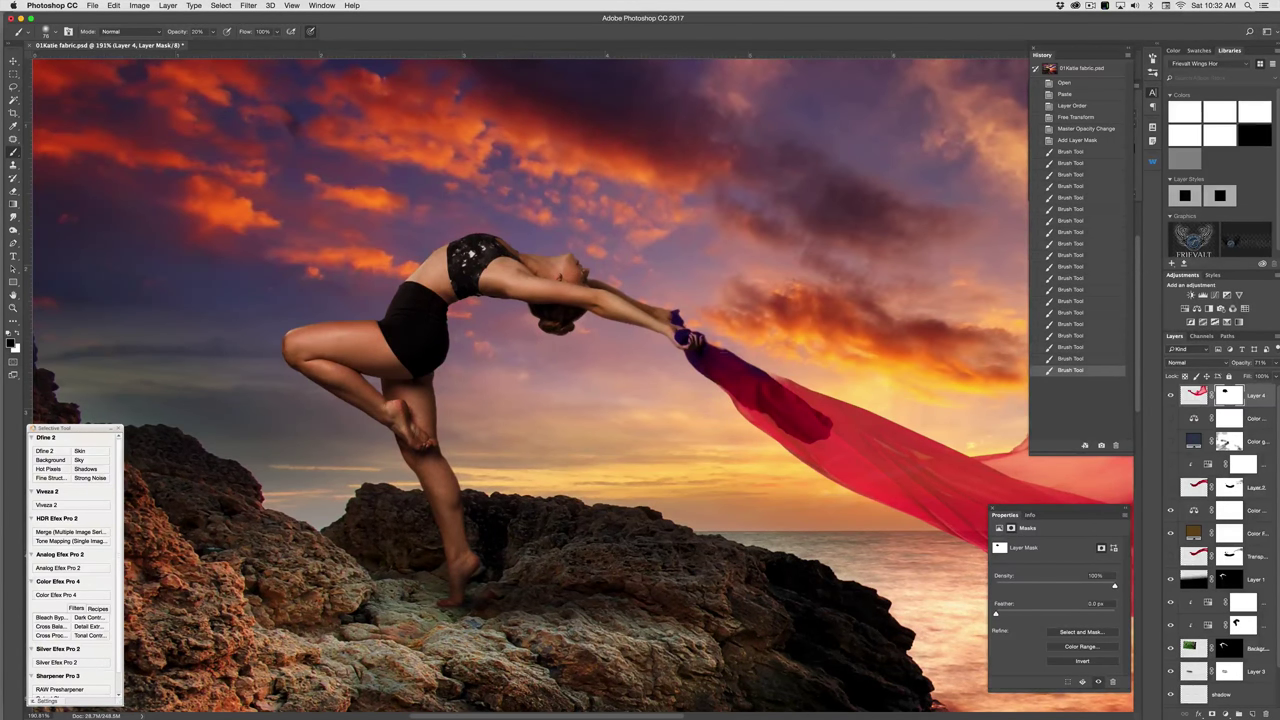
pyautogui.click(765, 380)
# Step: Restore the red fabric layer's opacity to 100% and reduce the brush size
pyautogui.click(1194, 395)
pyautogui.moveTo(1245, 363); pyautogui.dragTo(1276, 356)
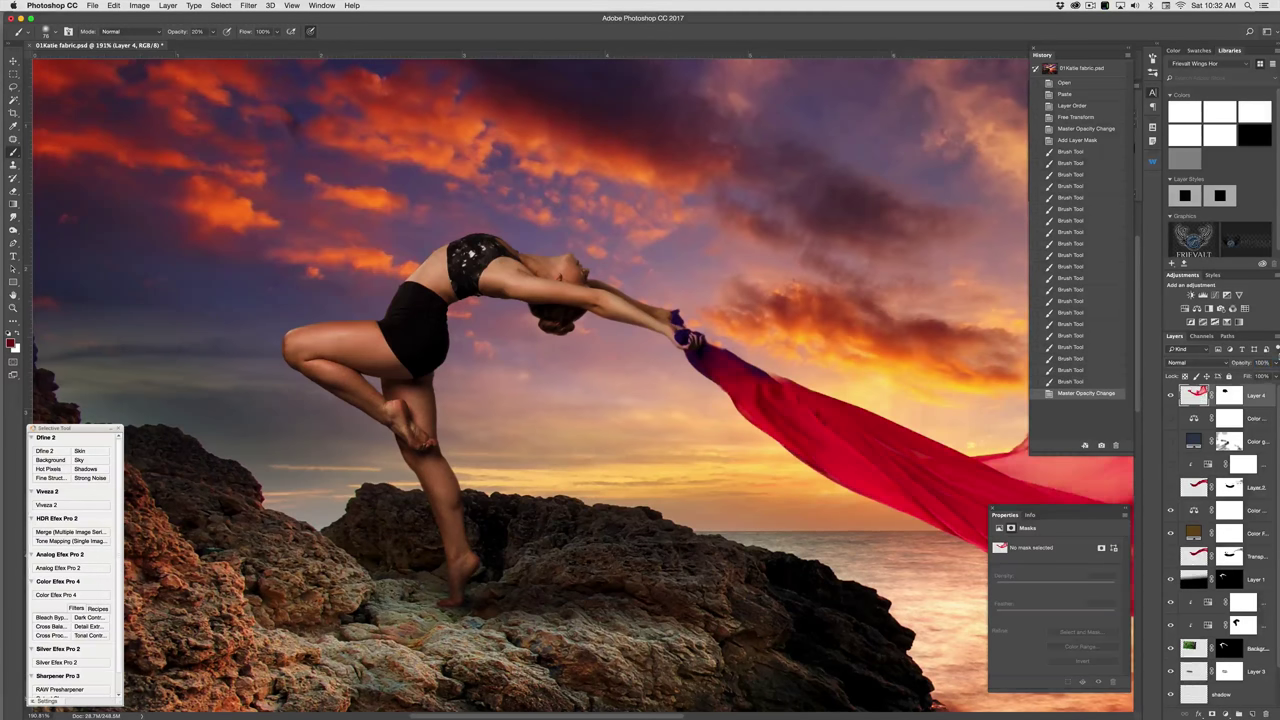
pyautogui.keyDown('ctrl'); pyautogui.keyDown('alt'); pyautogui.moveTo(822, 372); pyautogui.dragTo(802, 372); pyautogui.keyUp('alt'); pyautogui.keyUp('ctrl')
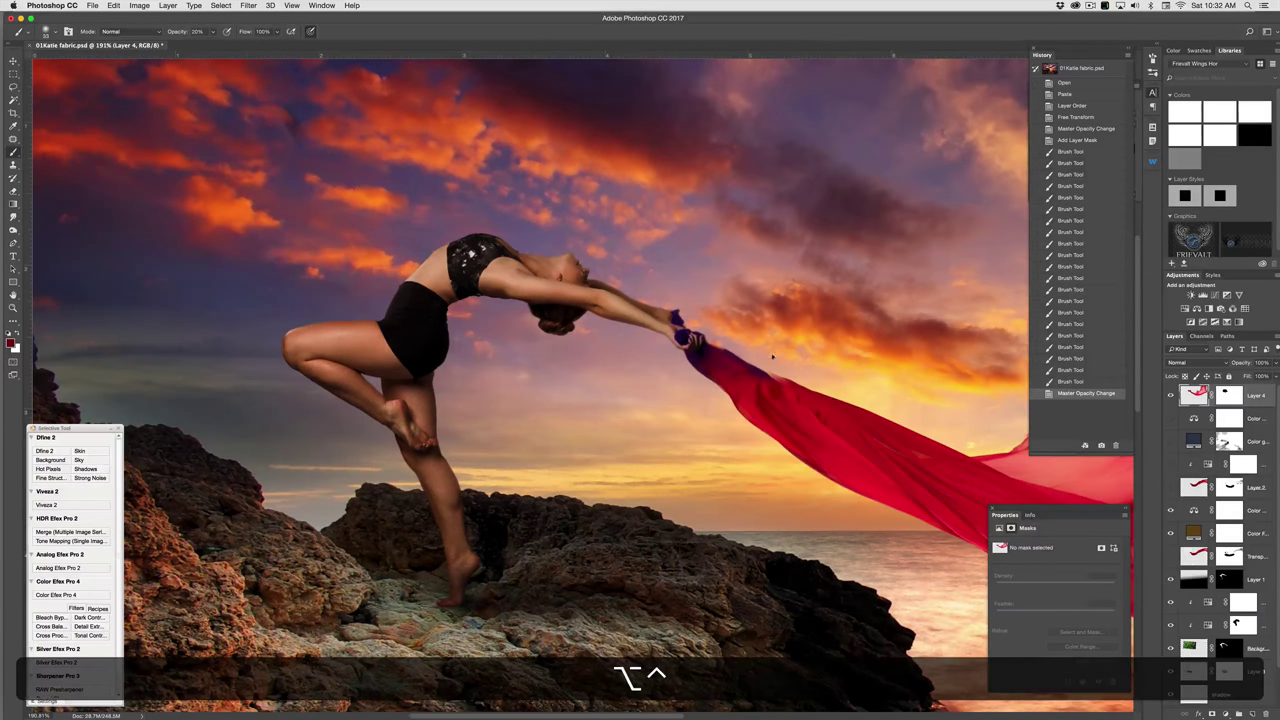
pyautogui.press('x')
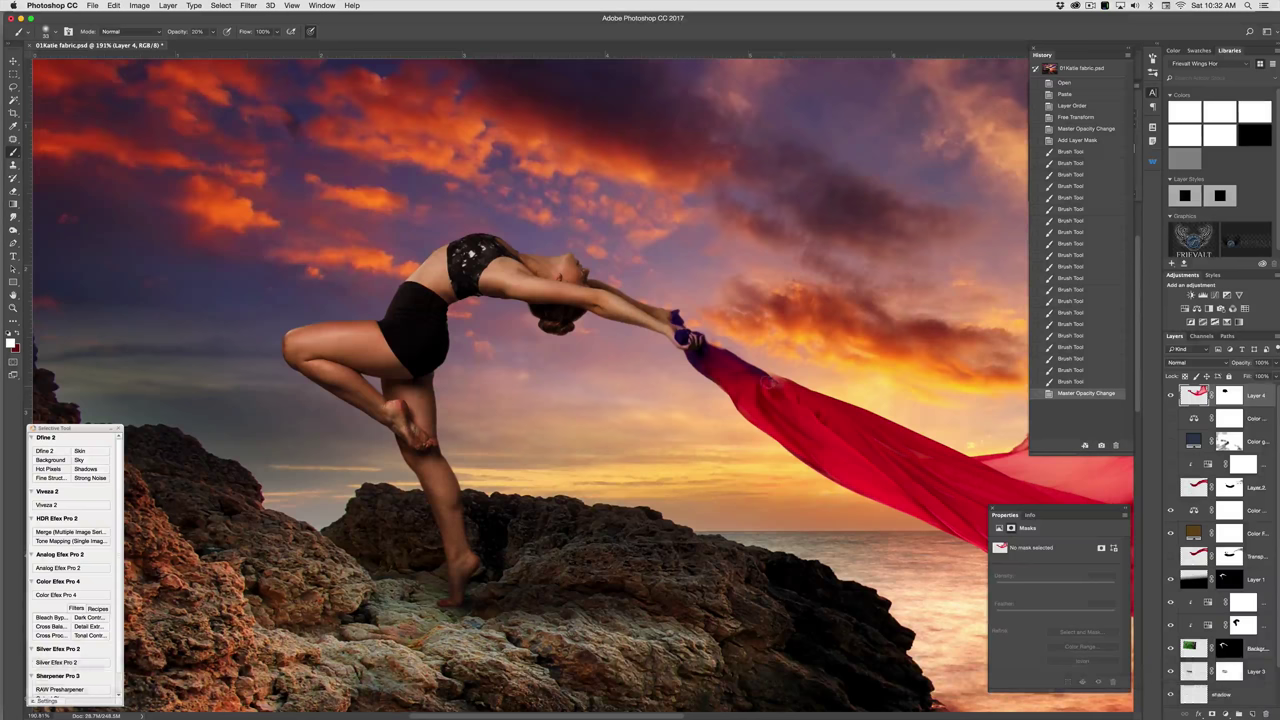
pyautogui.click(772, 384)
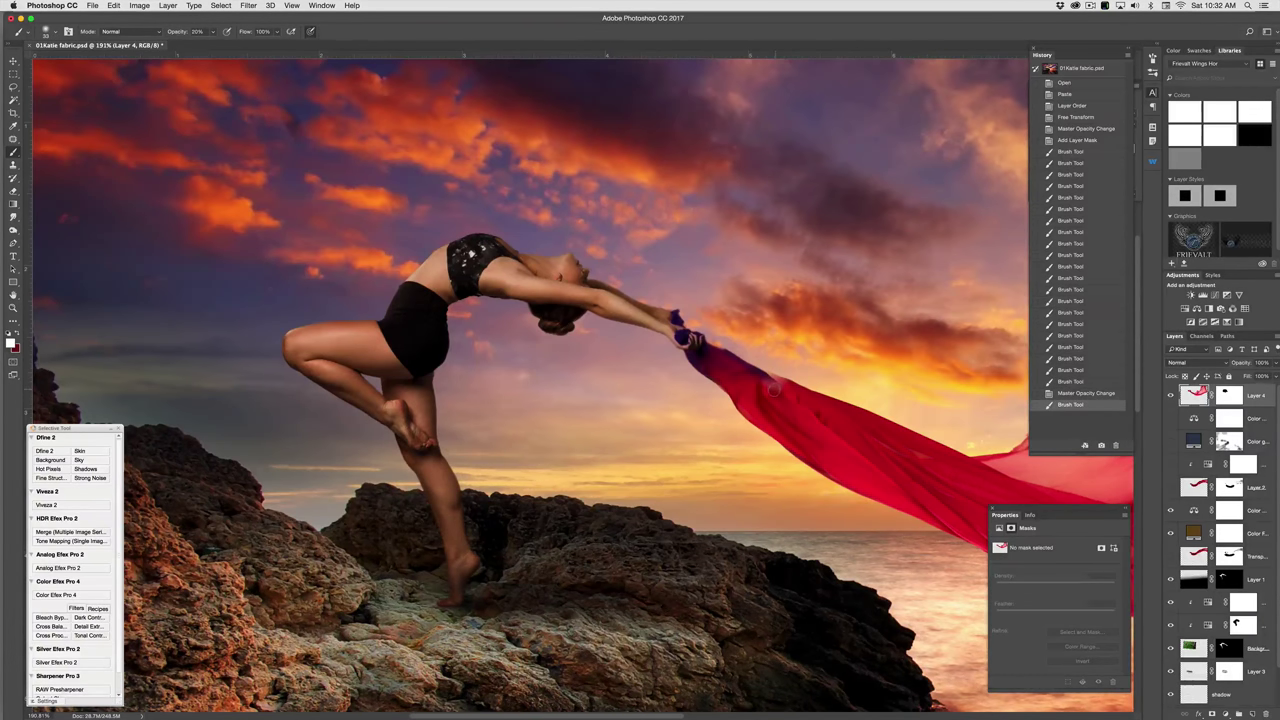
pyautogui.click(1228, 396)
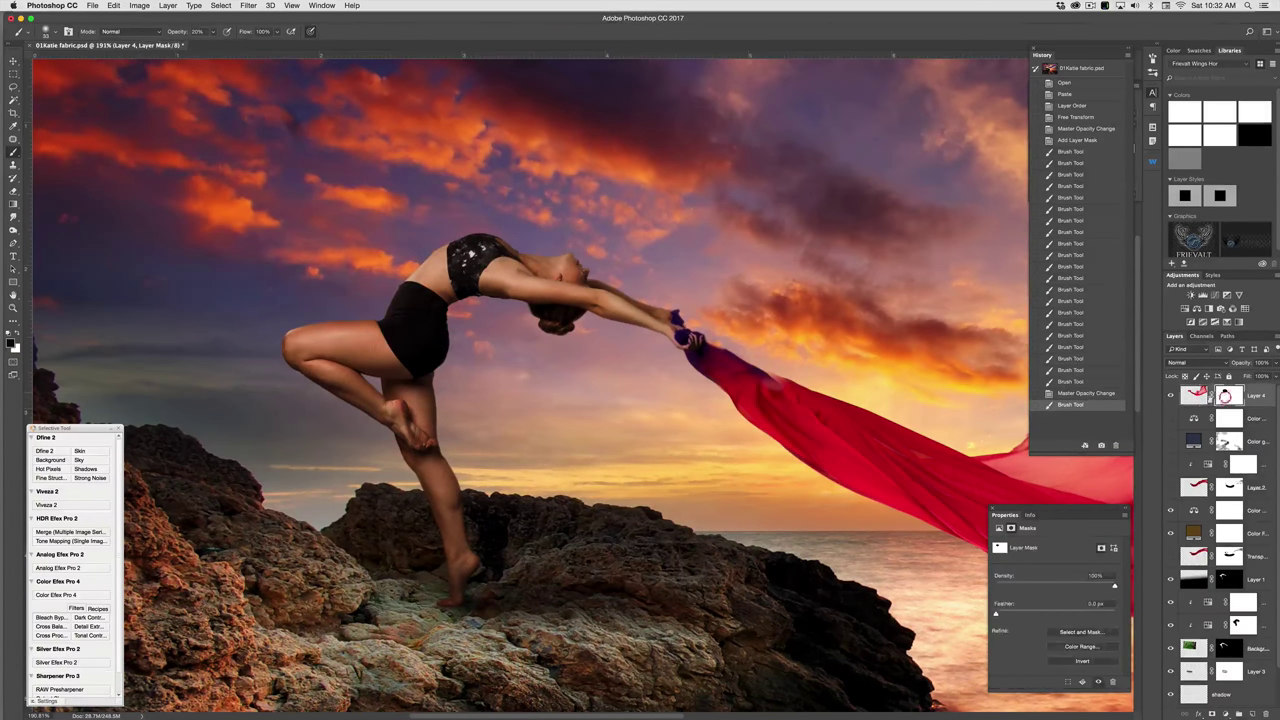
pyautogui.click(1085, 393)
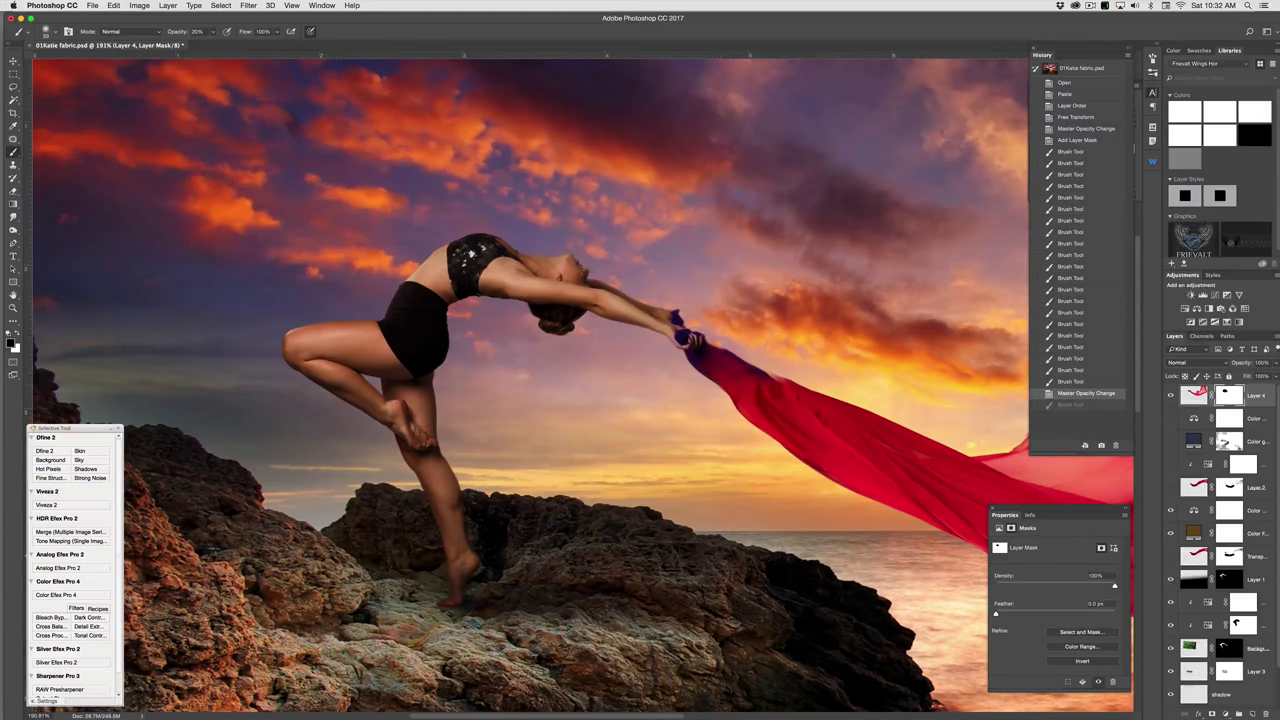
# Step: Brush white at 20% opacity on the fabric's layer mask to bring back red along the blended upper edge near her hands
pyautogui.click(767, 385)
pyautogui.press('x')
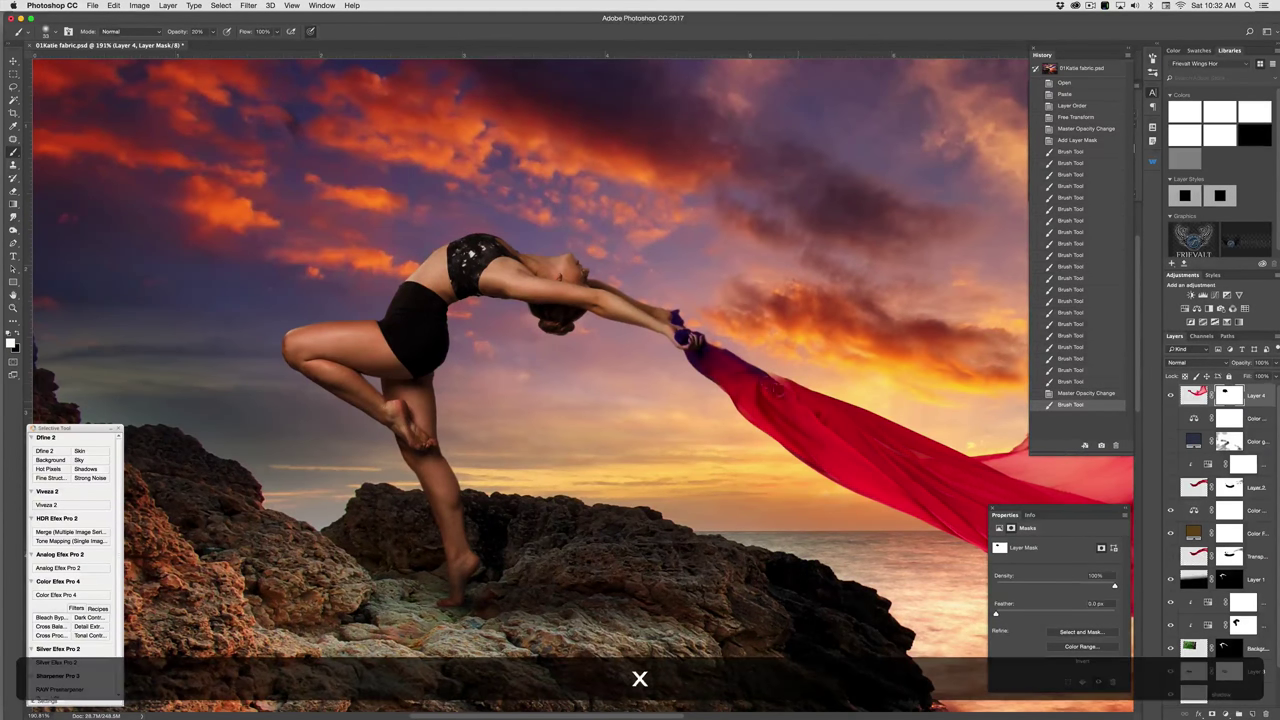
pyautogui.click(772, 387)
pyautogui.click(770, 386)
pyautogui.click(768, 385)
pyautogui.click(767, 384)
pyautogui.click(766, 383)
pyautogui.click(766, 383)
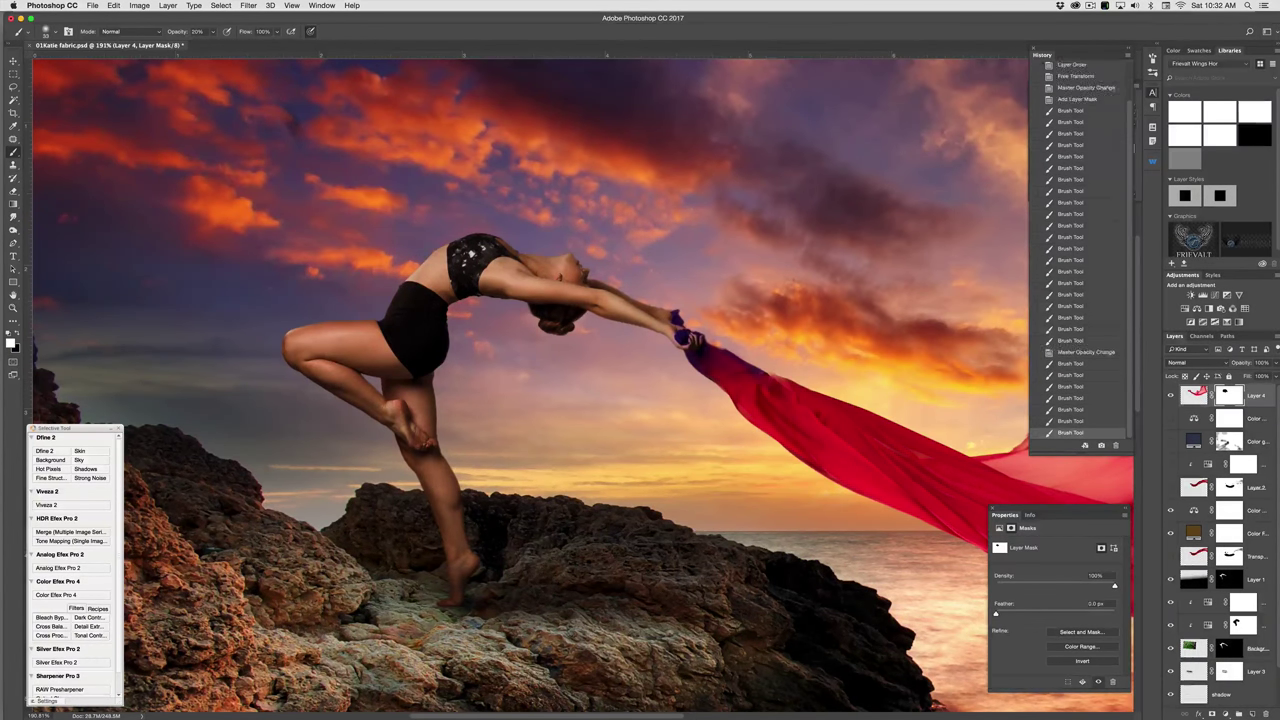
pyautogui.click(768, 385)
pyautogui.click(768, 385)
pyautogui.click(768, 385)
pyautogui.click(768, 385)
pyautogui.click(768, 385)
pyautogui.click(768, 385)
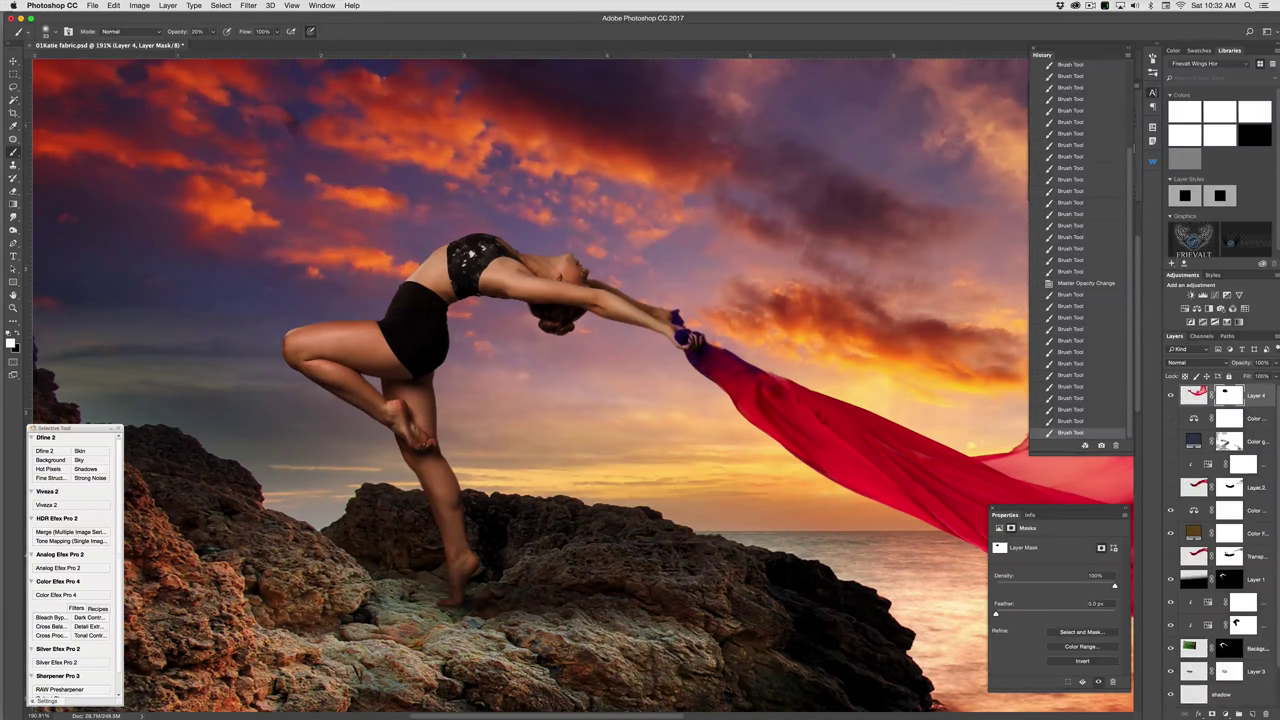
# Step: Add a Hue/Saturation adjustment layer above the red fabric layer and clip it to the fabric
pyautogui.hotkey('ctrl', '-')
pyautogui.hotkey('ctrl', '-')
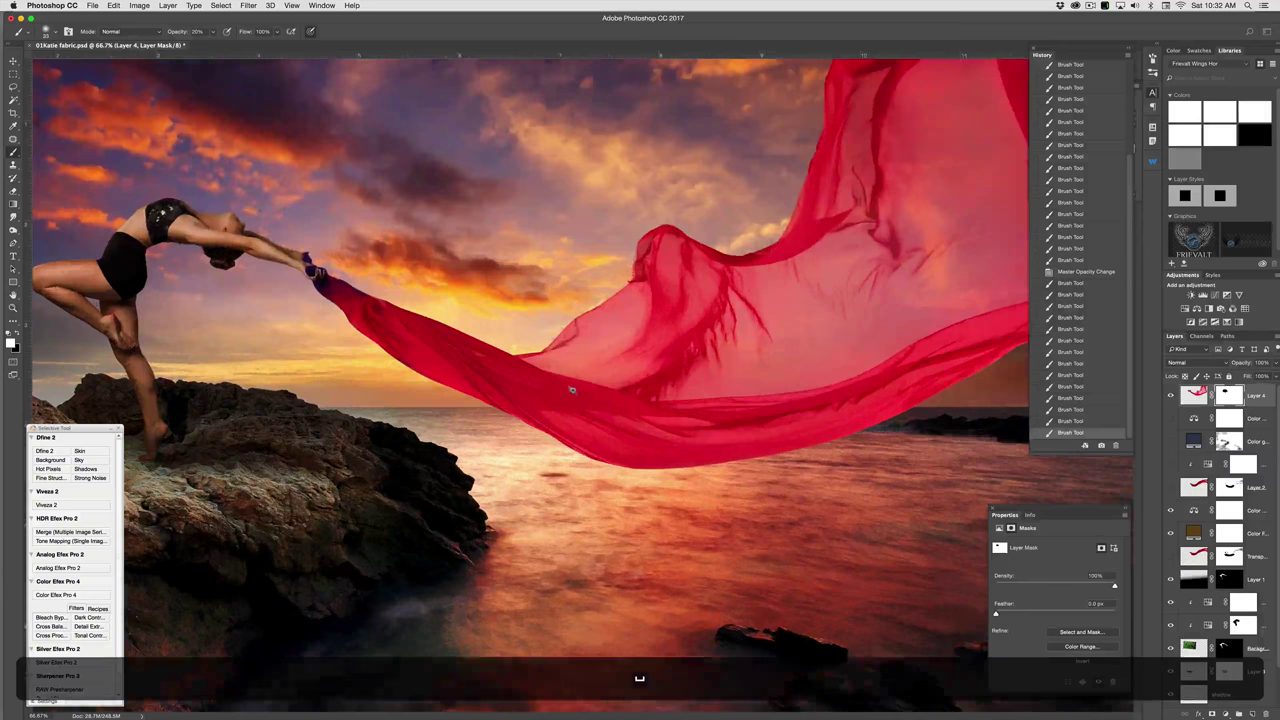
pyautogui.hotkey('ctrl', '+')
pyautogui.hotkey('ctrl', '+')
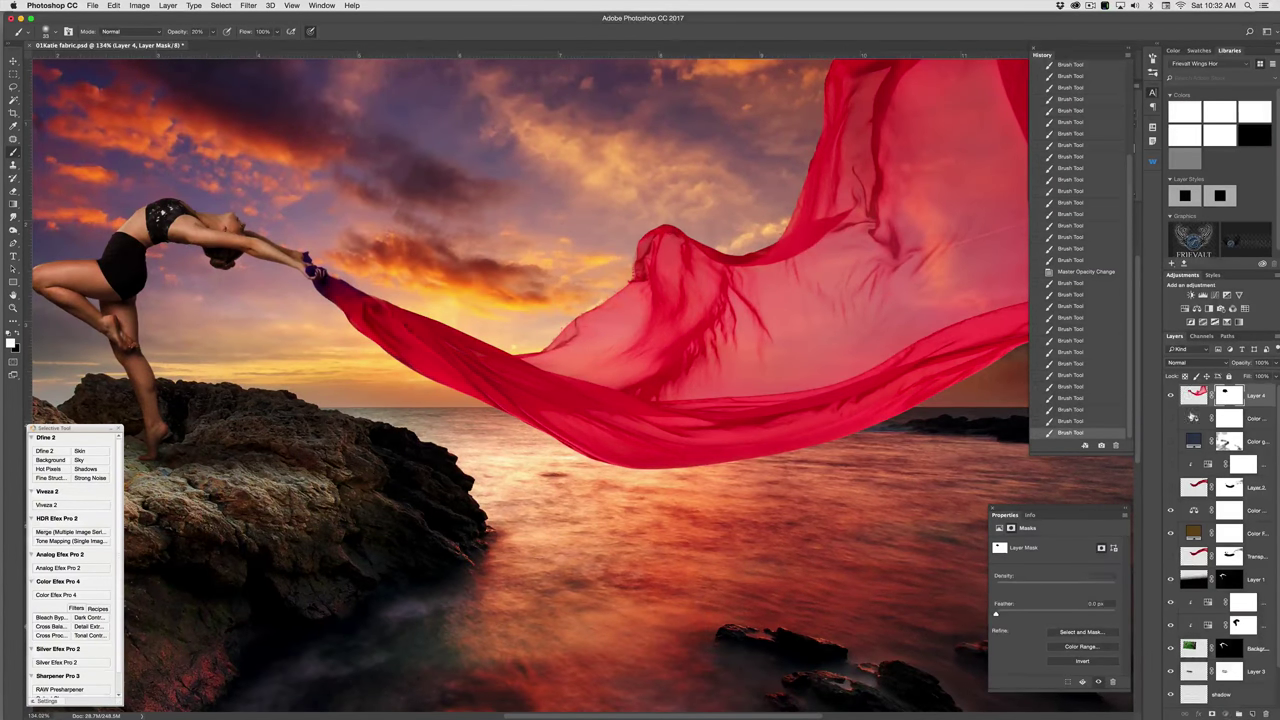
pyautogui.click(1193, 397)
pyautogui.click(1197, 308)
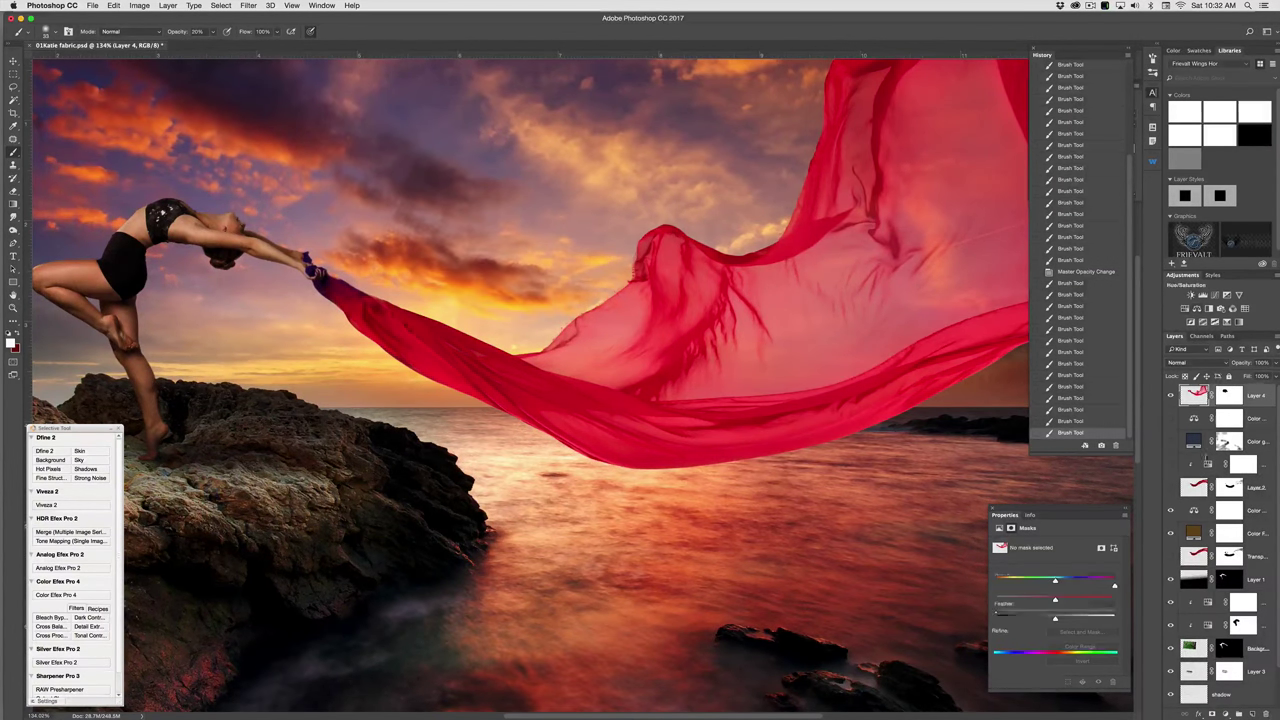
pyautogui.click(1052, 681)
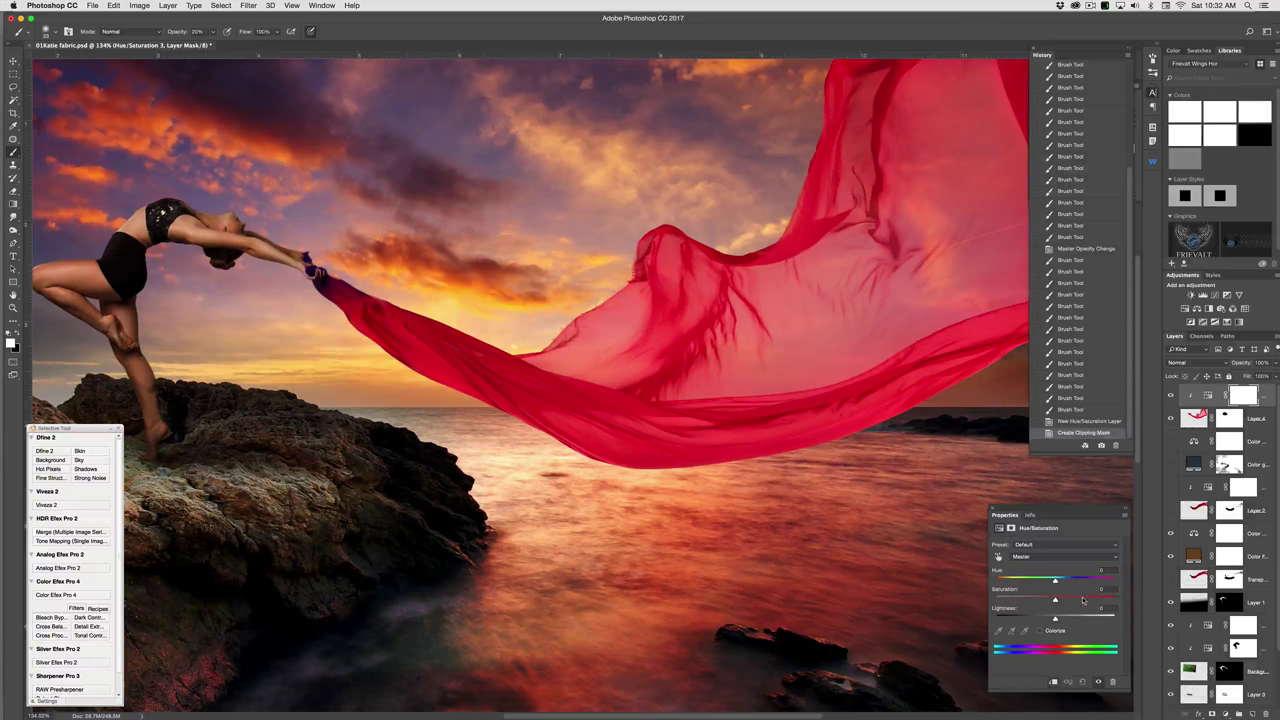
# Step: Recolor the fabric dark blue by setting Hue to -104, Saturation to -10 and Lightness to about -66
pyautogui.moveTo(1056, 582); pyautogui.dragTo(1017, 592)
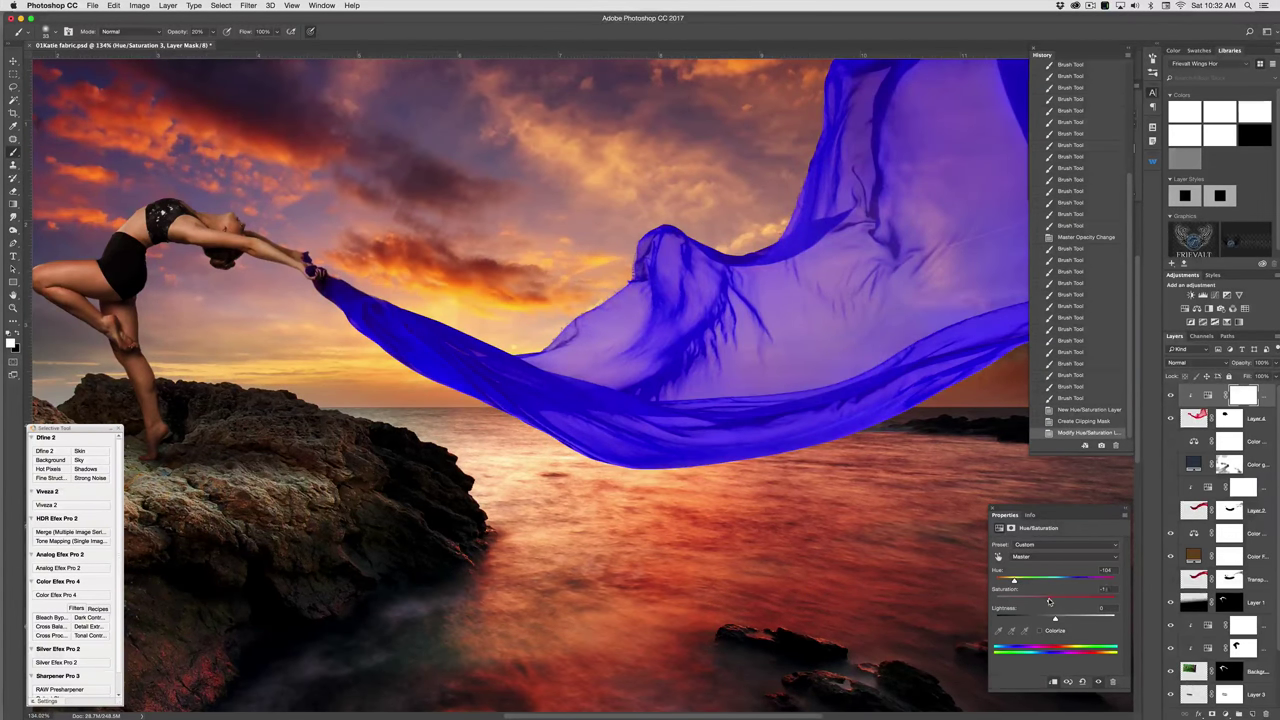
pyautogui.moveTo(1055, 619); pyautogui.dragTo(1013, 617)
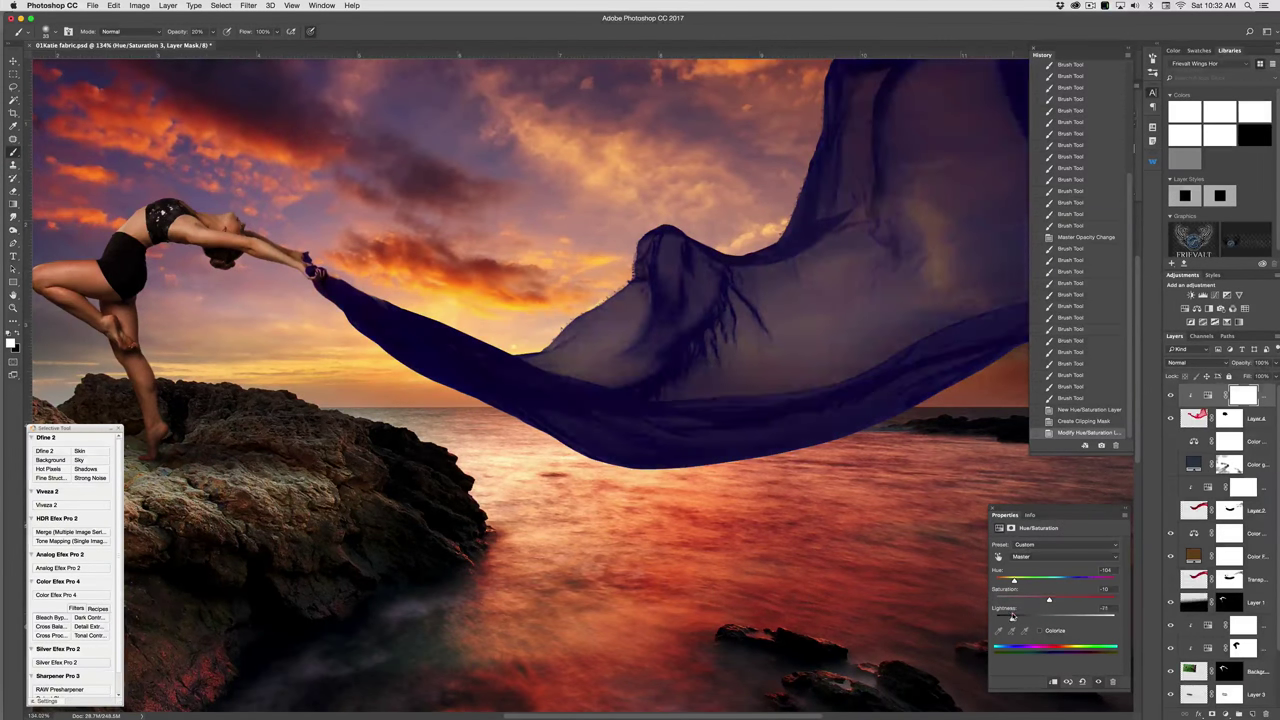
pyautogui.keyDown('alt'); pyautogui.click(671, 382); pyautogui.keyUp('alt')
pyautogui.keyDown('alt'); pyautogui.click(671, 387); pyautogui.keyUp('alt')
pyautogui.keyDown('alt'); pyautogui.click(687, 398); pyautogui.keyUp('alt')
pyautogui.scroll(-1, 687, 397)
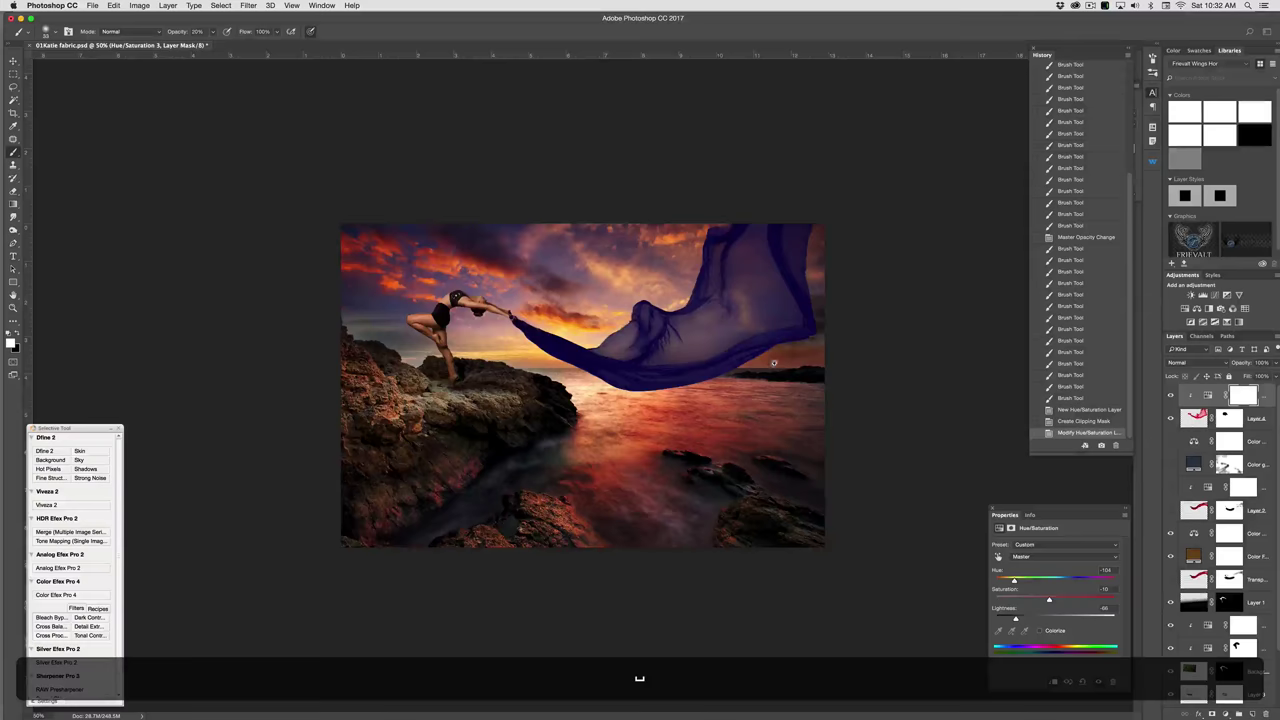
pyautogui.moveTo(776, 305); pyautogui.dragTo(809, 394)
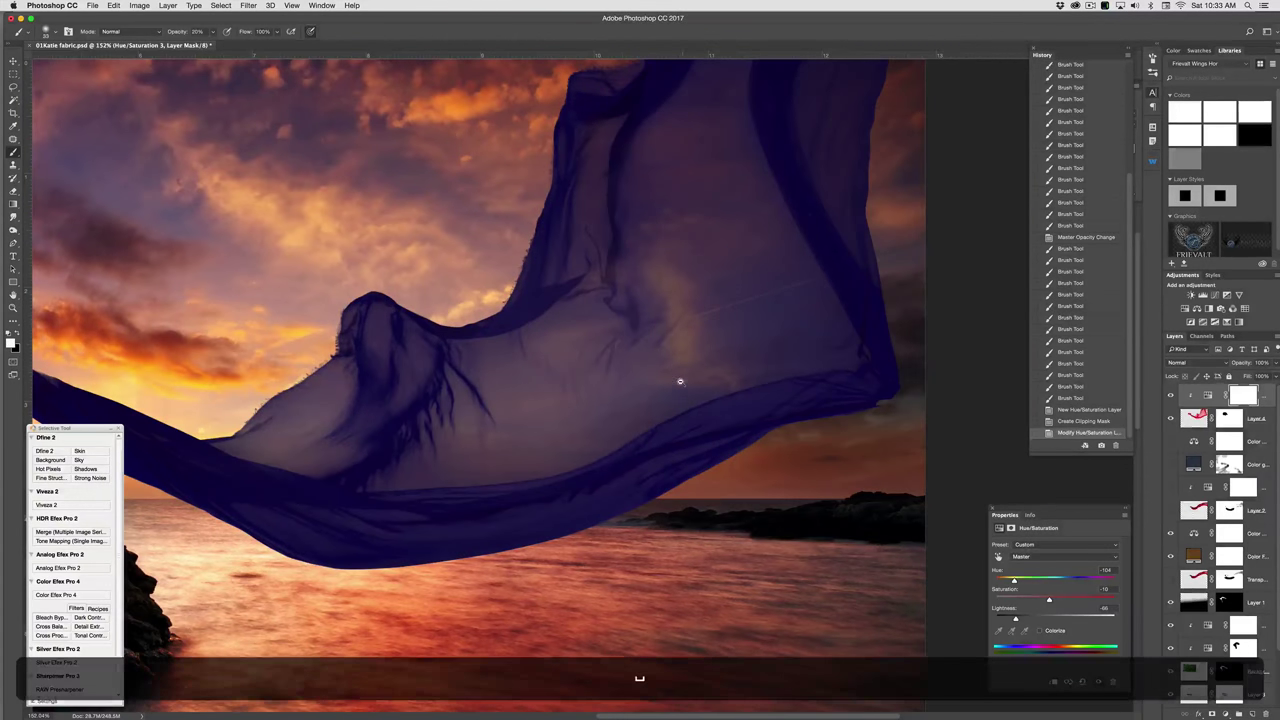
pyautogui.scroll(-2, 681, 384)
pyautogui.press('alt+super')
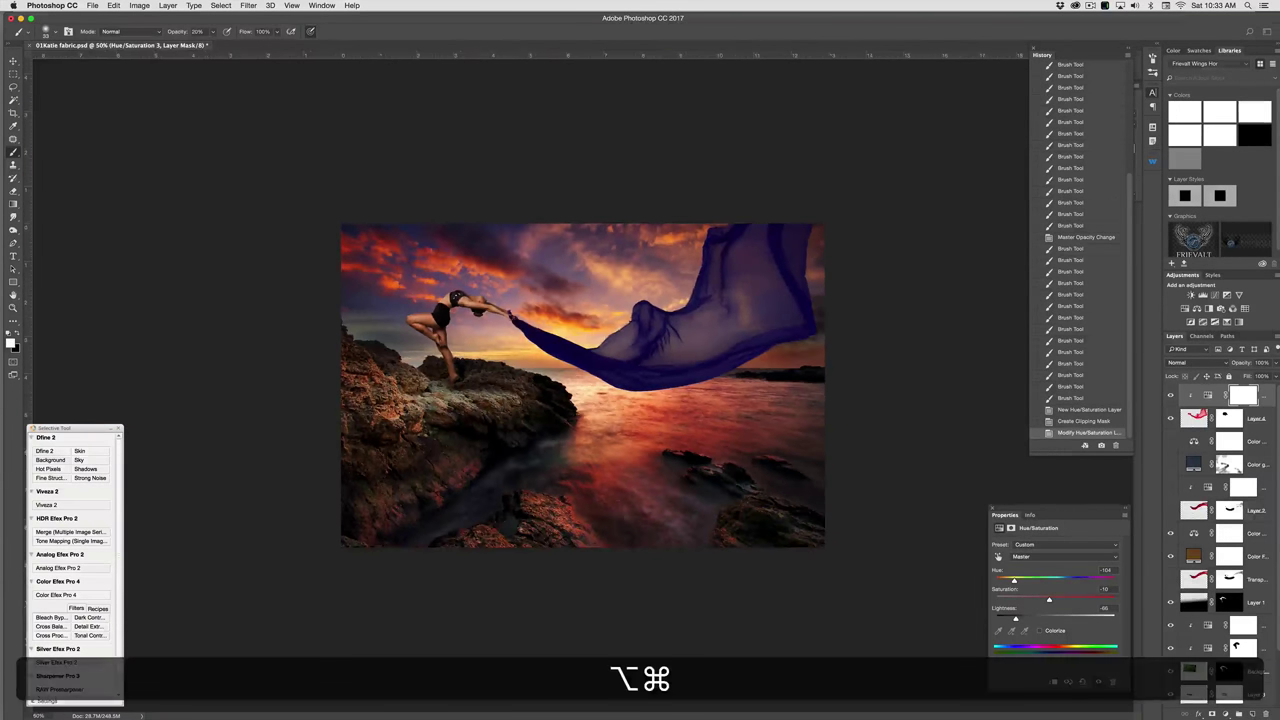
# Step: Close the sunset composite and open 03 Quincy Fabric 2.psd from the Fabric MC folder in Bridge
pyautogui.press('super+w')
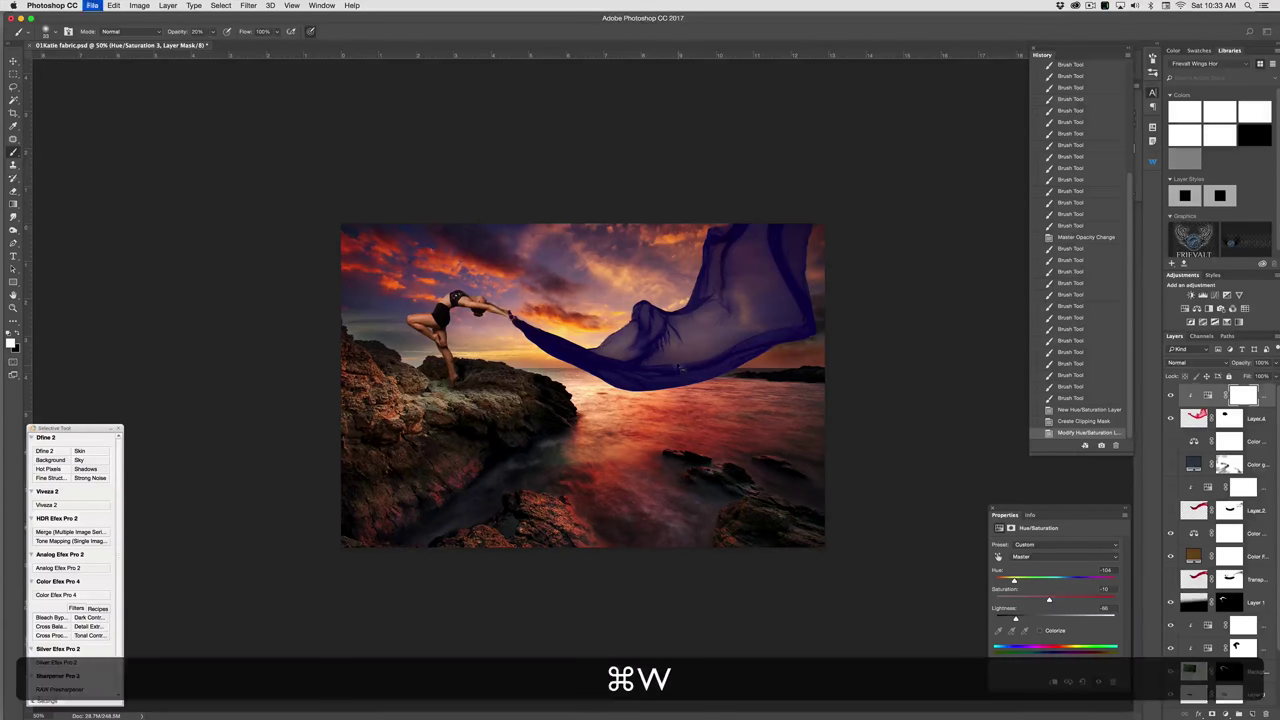
pyautogui.press('Escape')
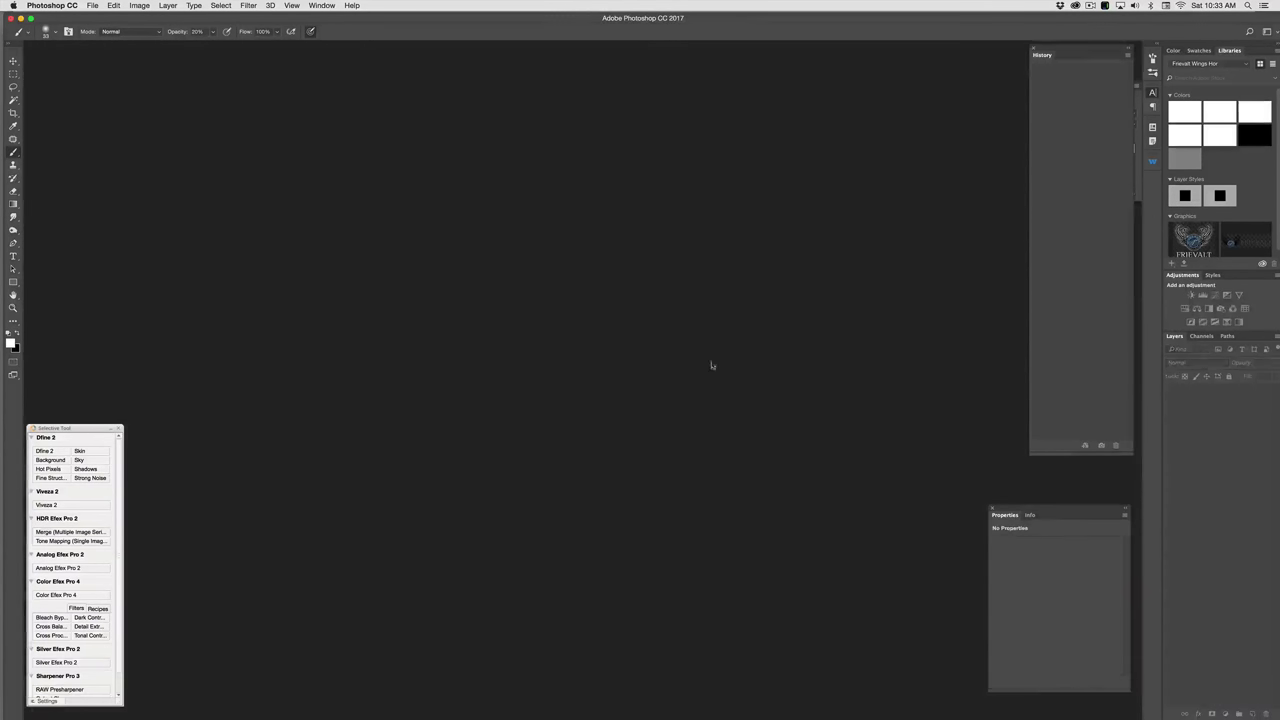
pyautogui.press('super+h')
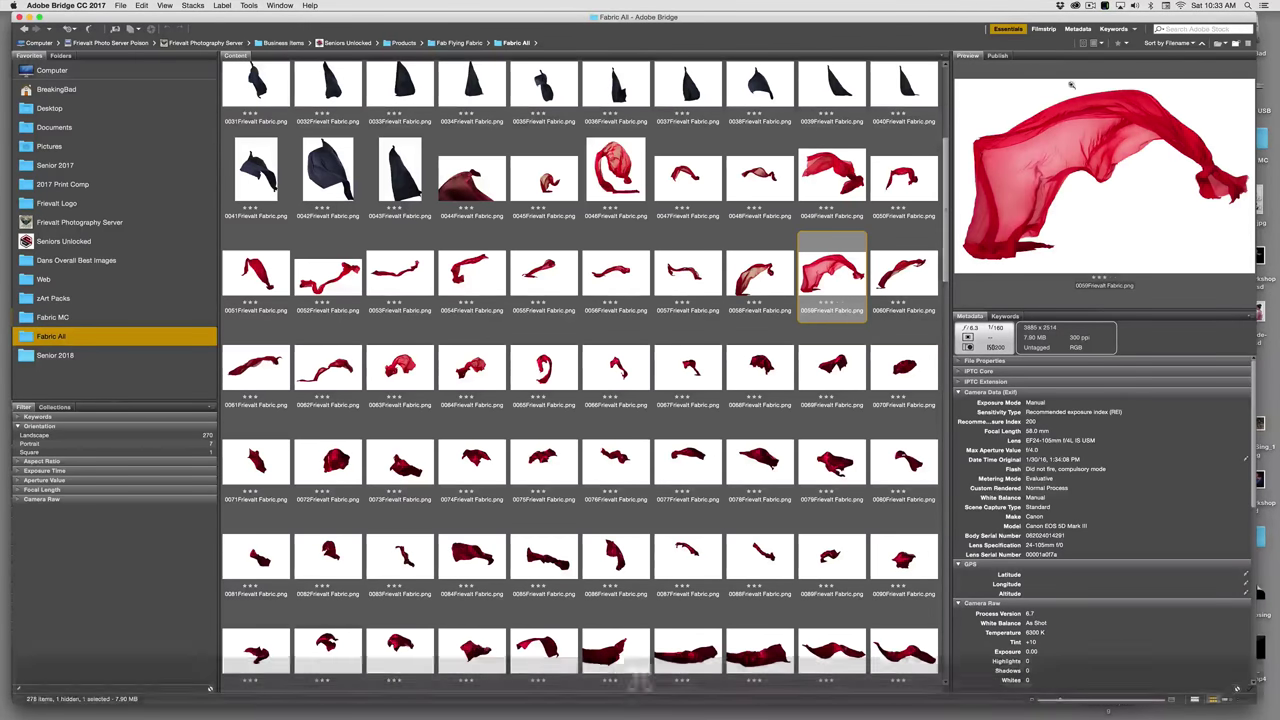
pyautogui.moveTo(1014, 17); pyautogui.dragTo(1006, 56)
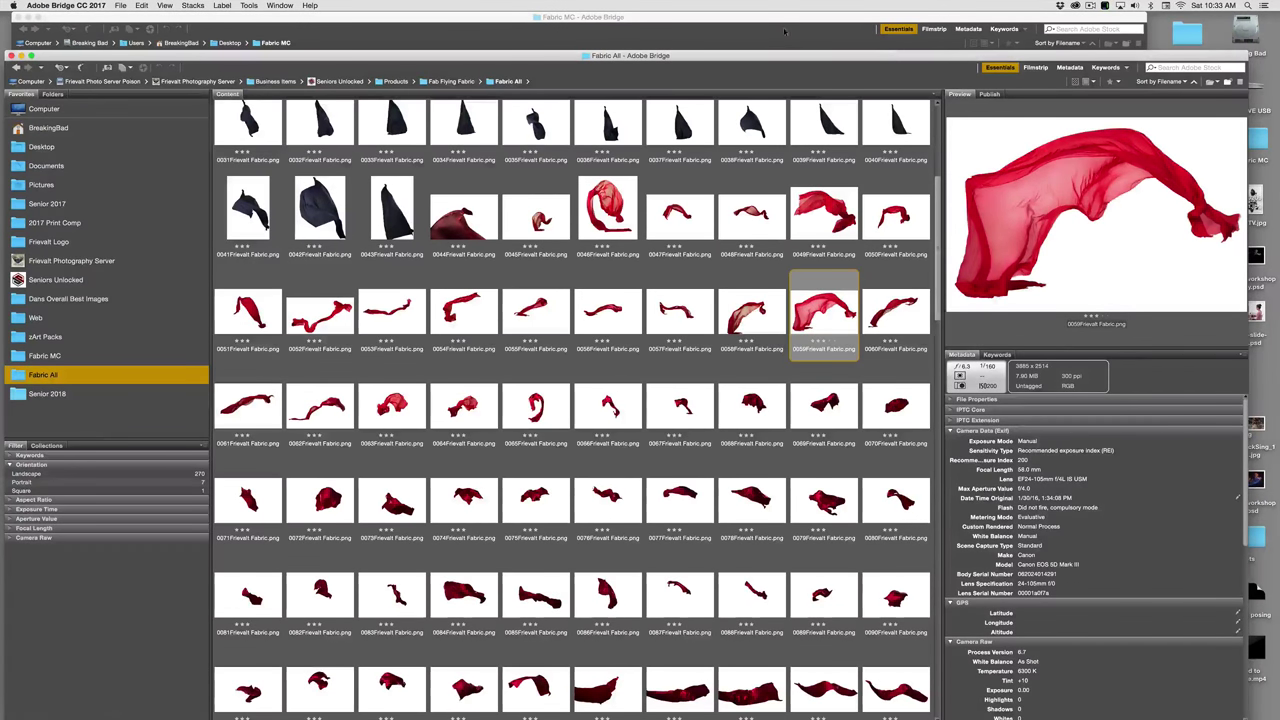
pyautogui.click(785, 32)
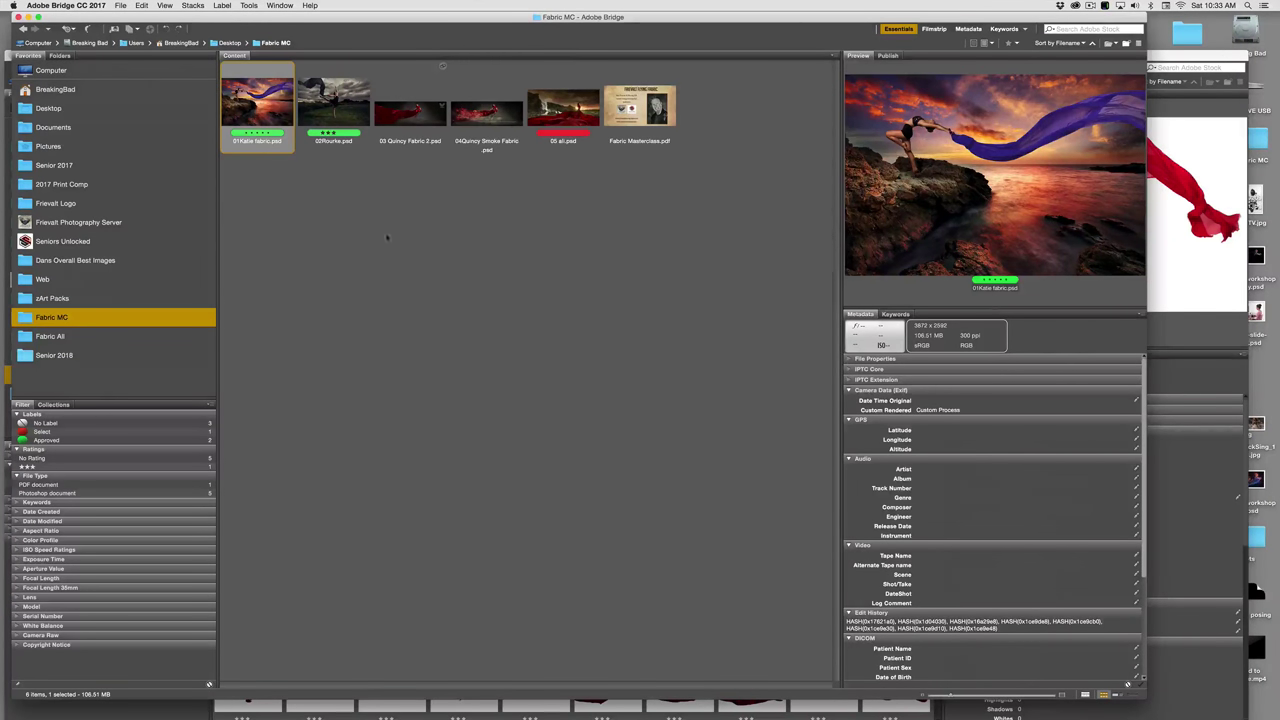
pyautogui.click(405, 120)
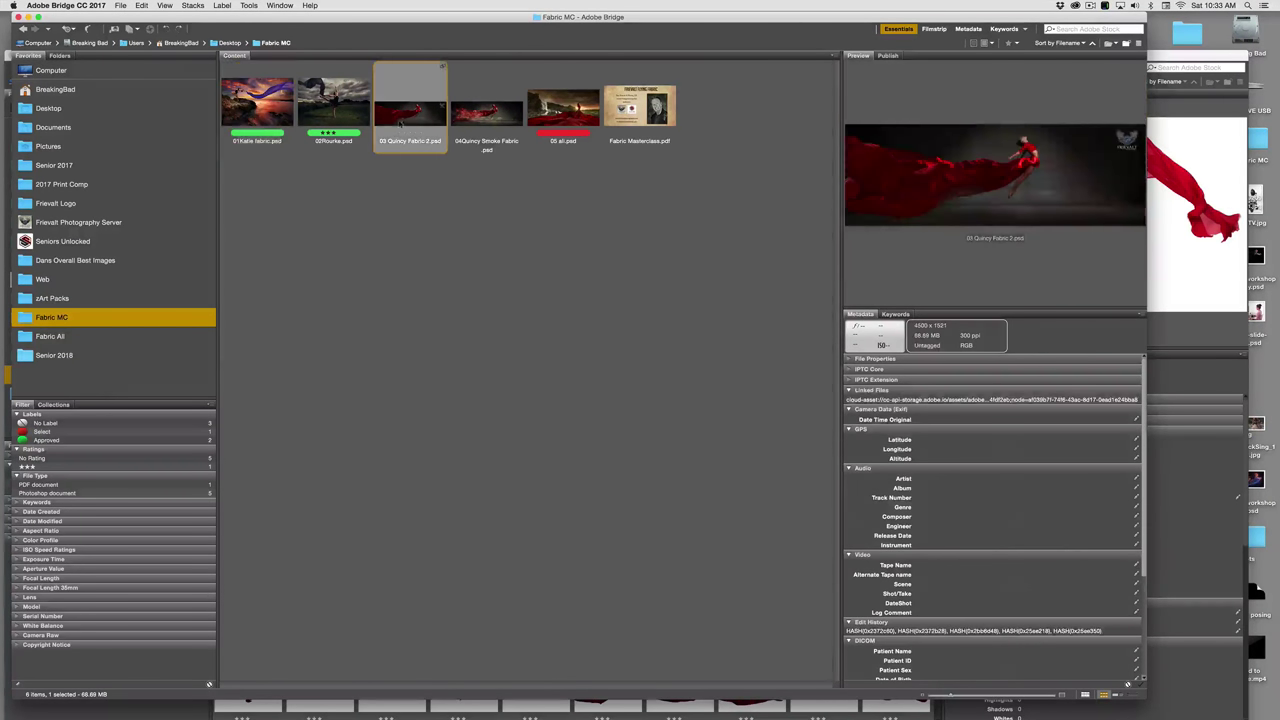
pyautogui.doubleClick(387, 116)
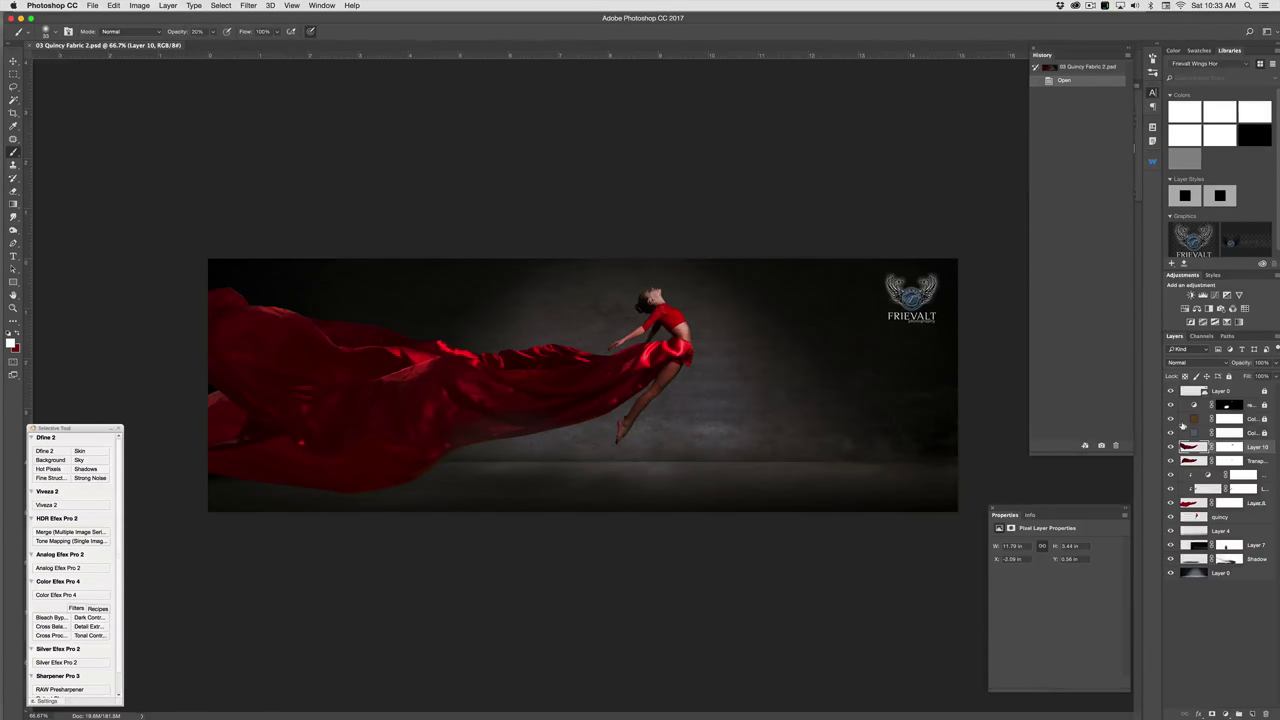
# Step: Toggle the visibility of the Quincy composite's upper fabric layers and their clipped adjustments to examine how the flowing fabric is built up
pyautogui.click(1170, 446)
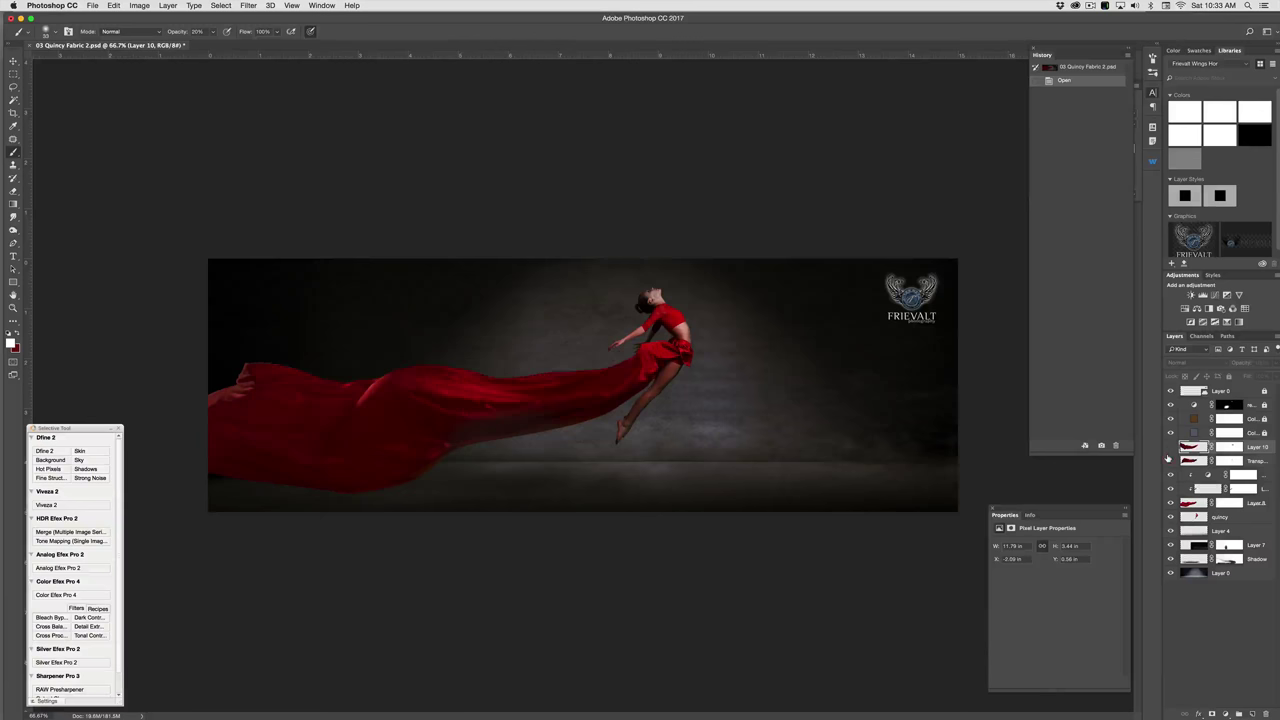
pyautogui.click(1170, 460)
pyautogui.click(1170, 447)
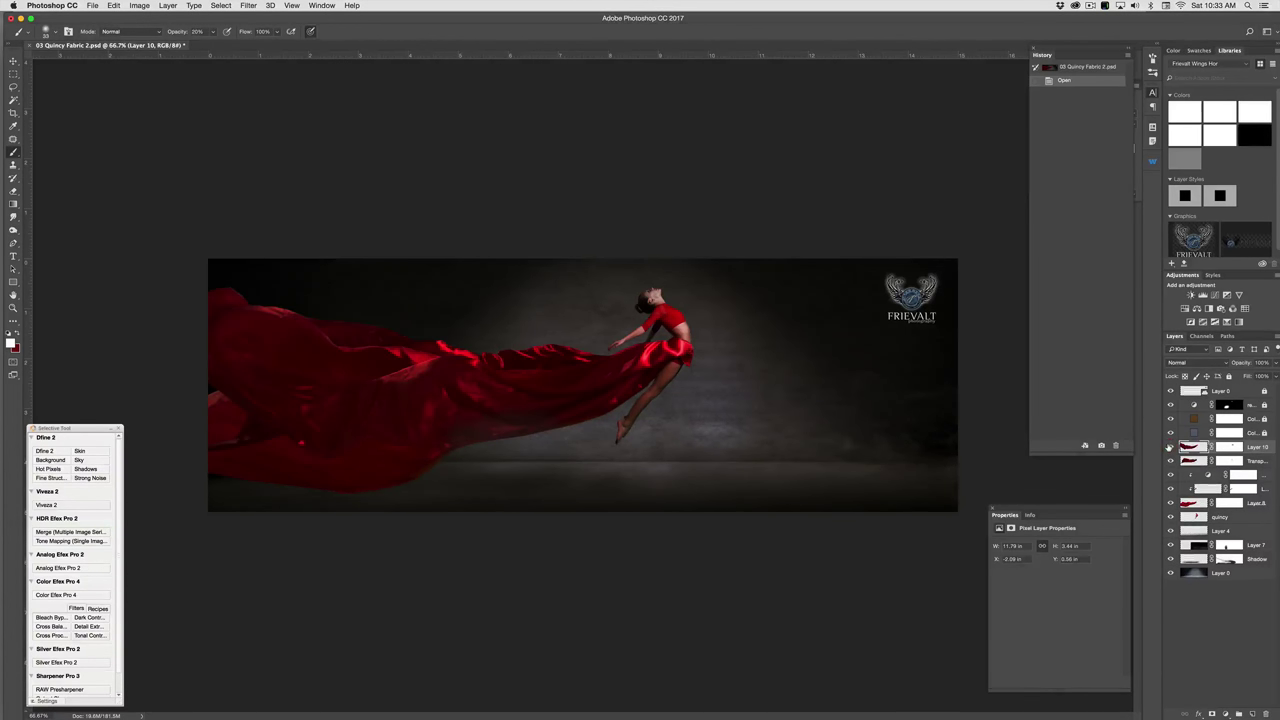
pyautogui.click(1170, 432)
pyautogui.click(1170, 432)
pyautogui.click(1169, 447)
pyautogui.click(1169, 460)
pyautogui.click(1169, 475)
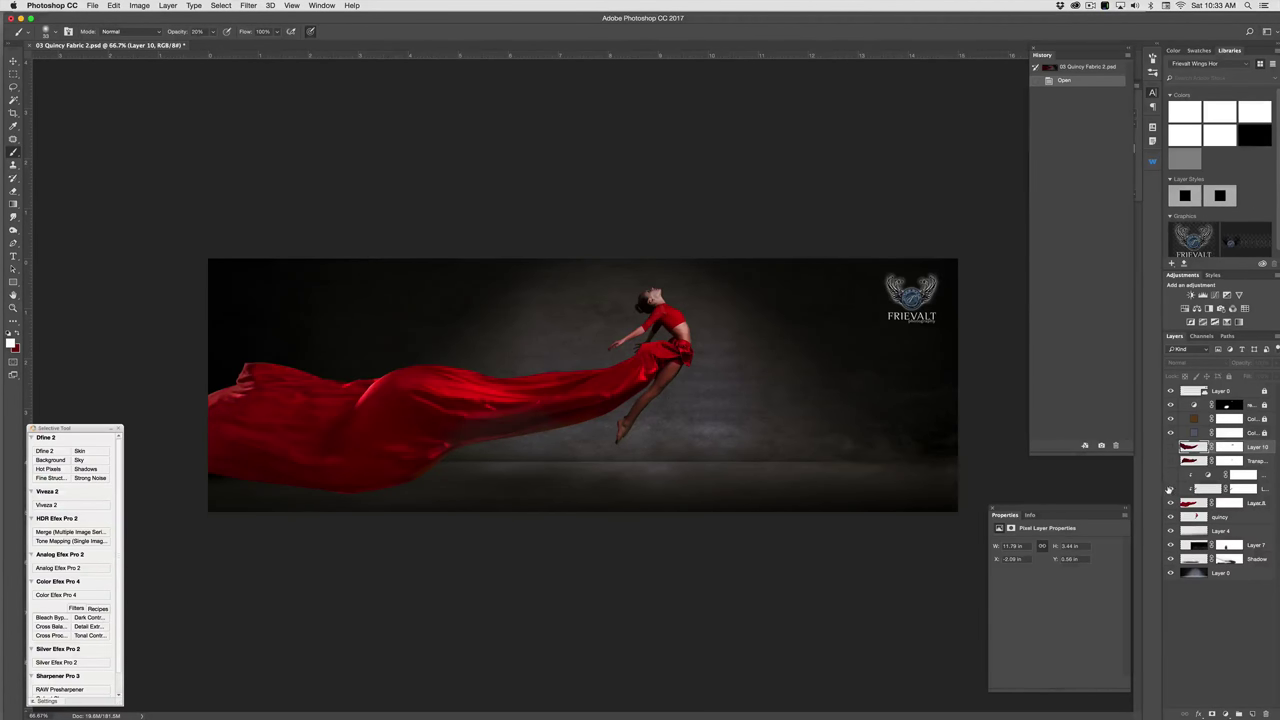
pyautogui.click(1169, 489)
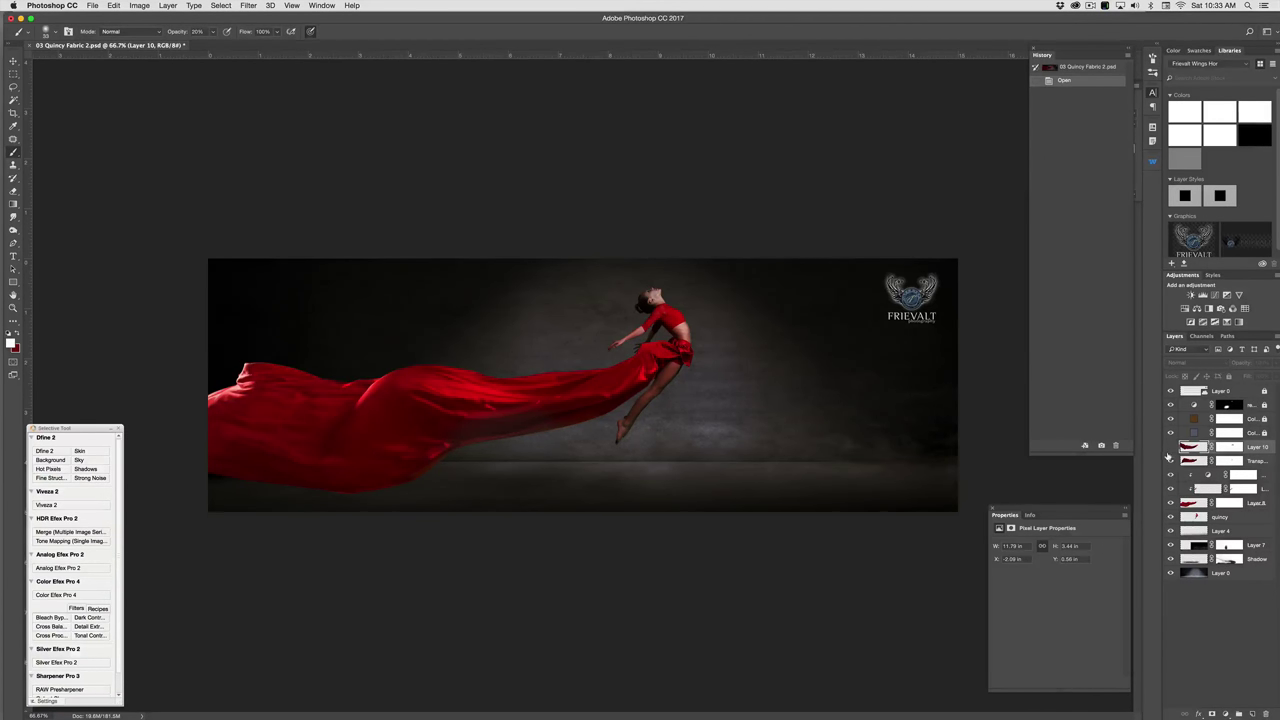
pyautogui.click(1170, 460)
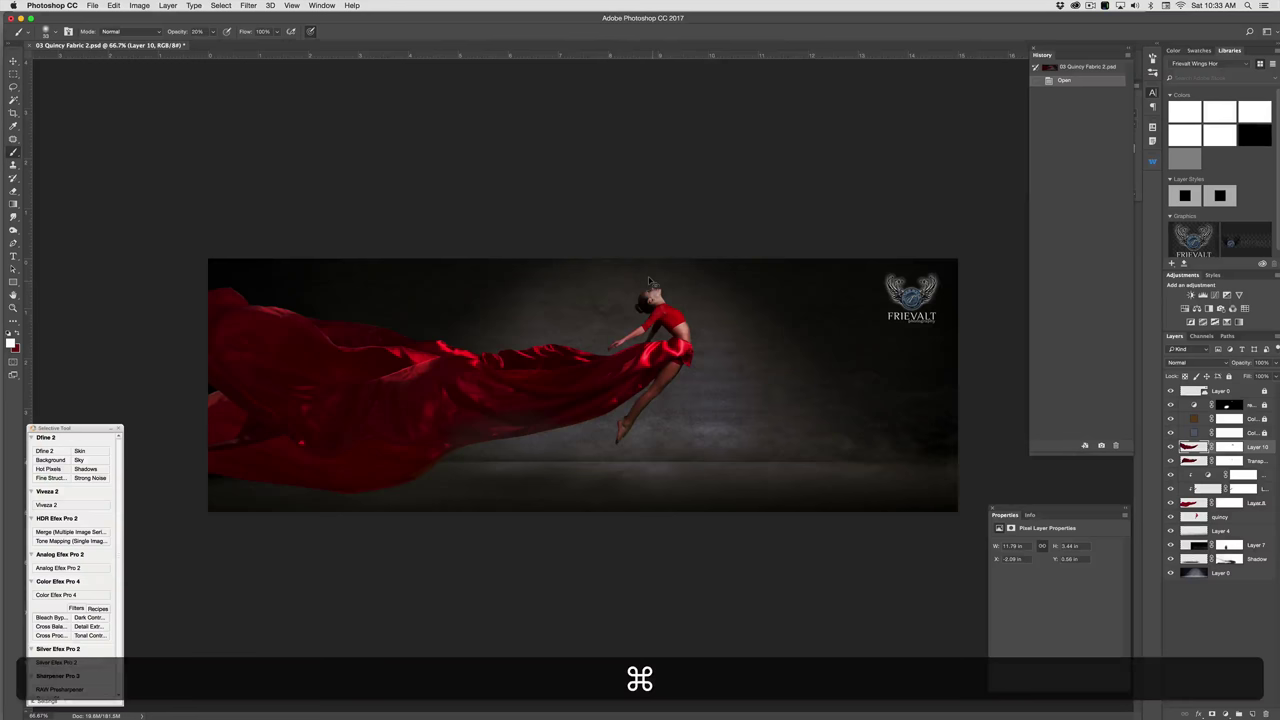
# Step: Close the Quincy composite and open 05 ali.psd from the Fabric MC folder in Bridge
pyautogui.press('super+w')
pyautogui.click(622, 238)
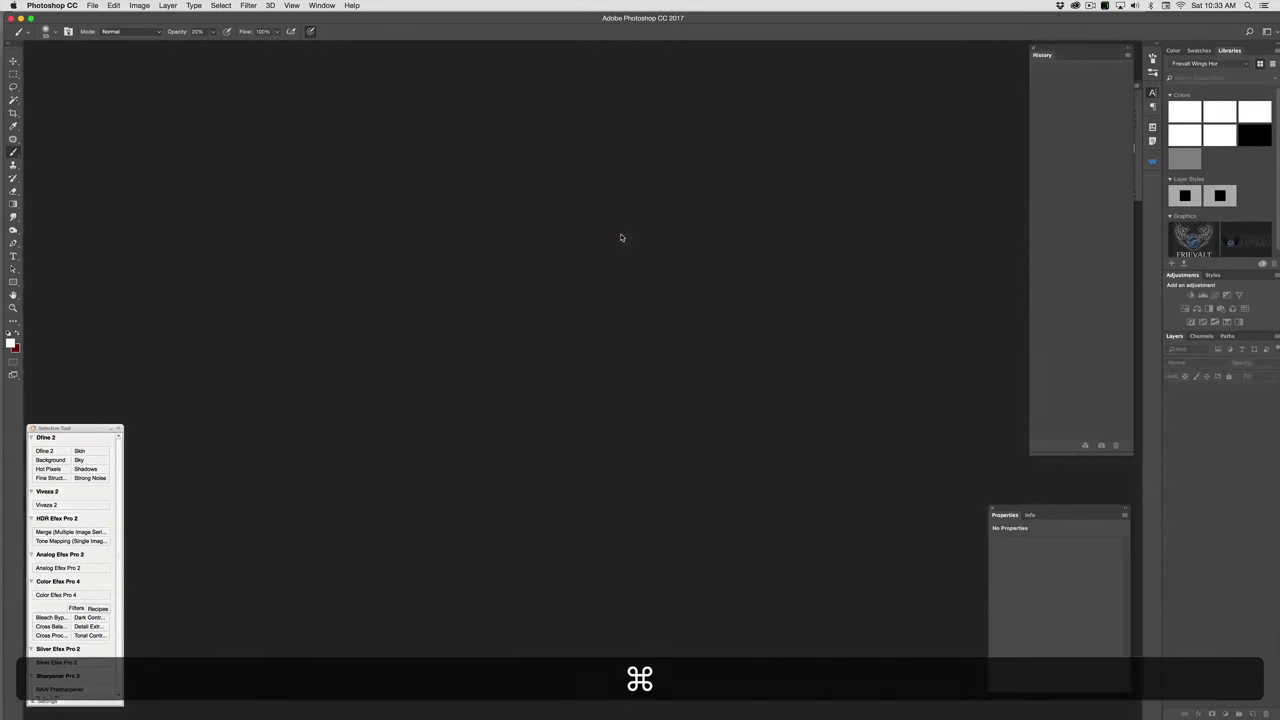
pyautogui.press('super+h')
pyautogui.click(566, 135)
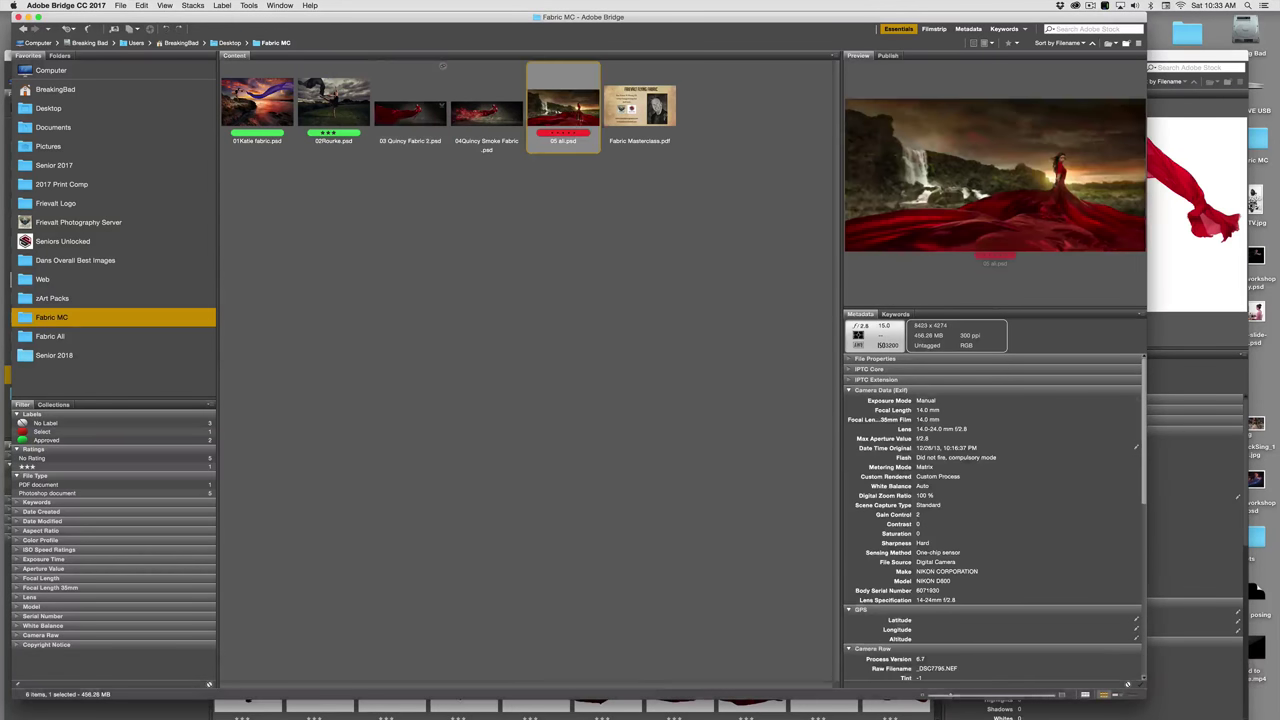
pyautogui.doubleClick(561, 118)
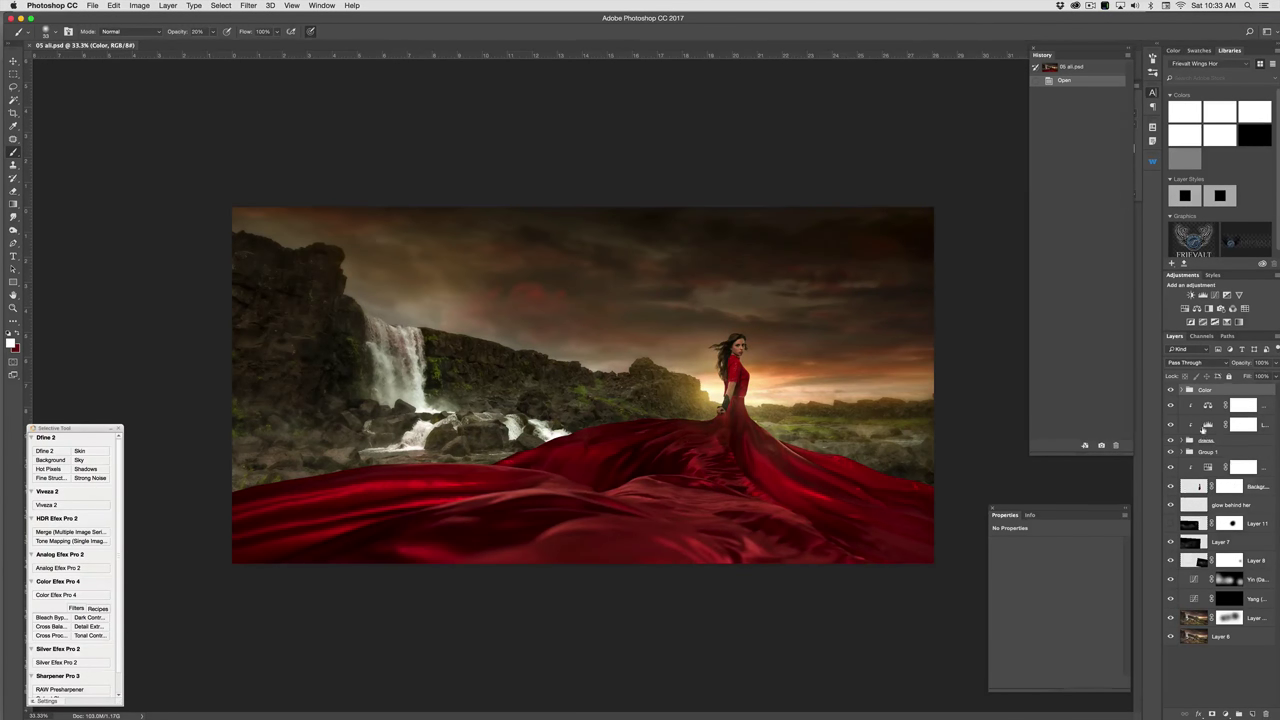
# Step: Compare the image with and without the dress layer group, leaving the group hidden
pyautogui.click(1169, 440)
pyautogui.click(1169, 440)
pyautogui.click(1169, 440)
pyautogui.click(1169, 440)
pyautogui.click(1169, 440)
# Step: Switch to the Fabric All folder in Bridge and open the mound-shaped cutout 0253Frievalt Fabric copy.png
pyautogui.press('super+Tab')
pyautogui.click(607, 372)
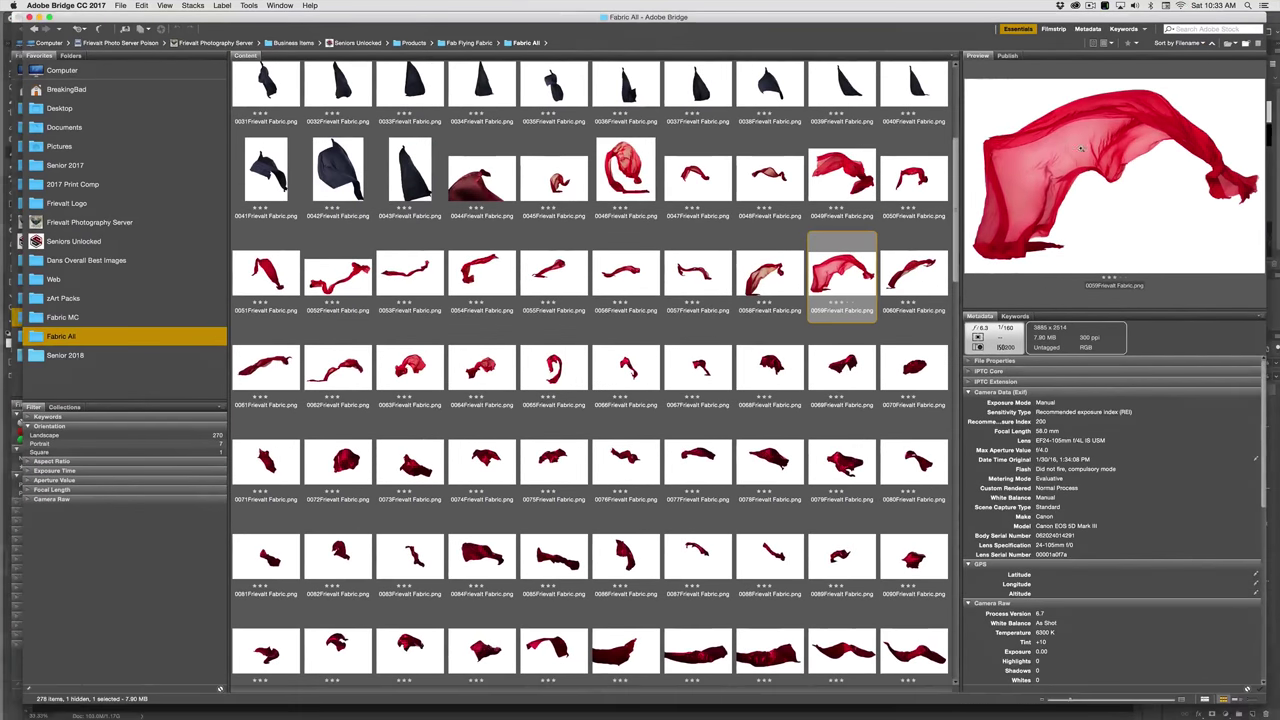
pyautogui.scroll(-20, 936, 625)
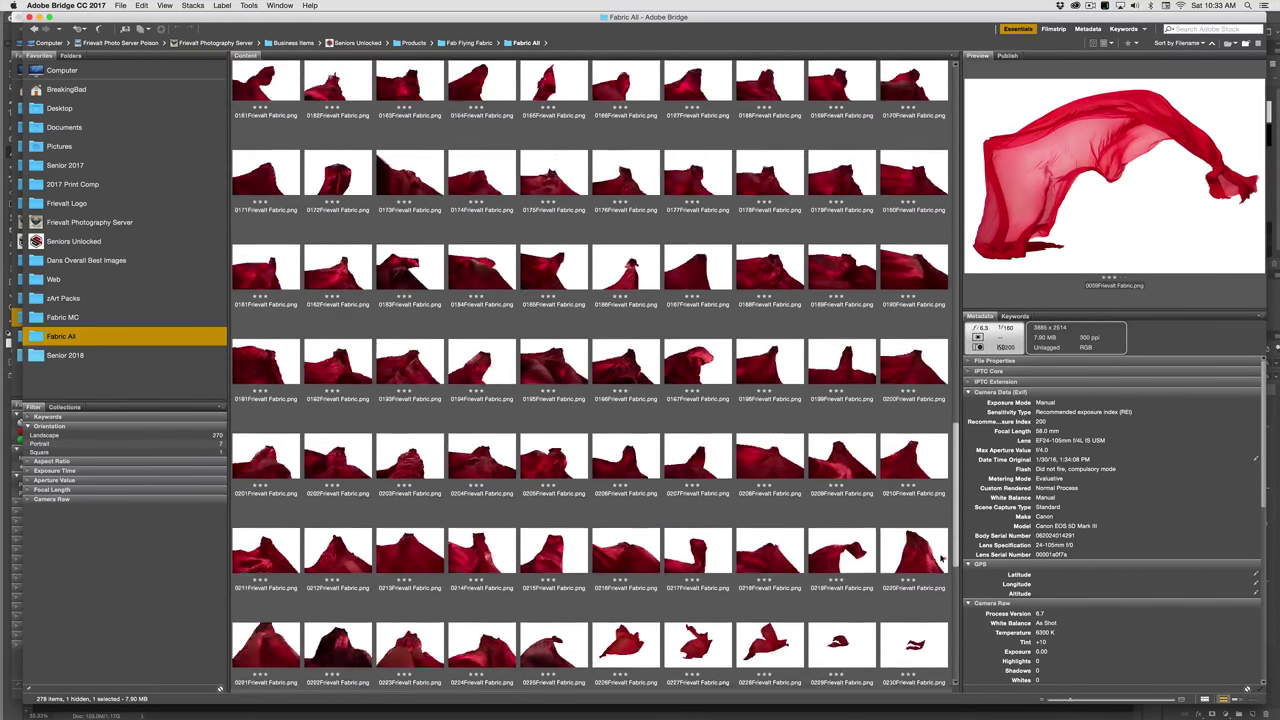
pyautogui.scroll(-2, 936, 625)
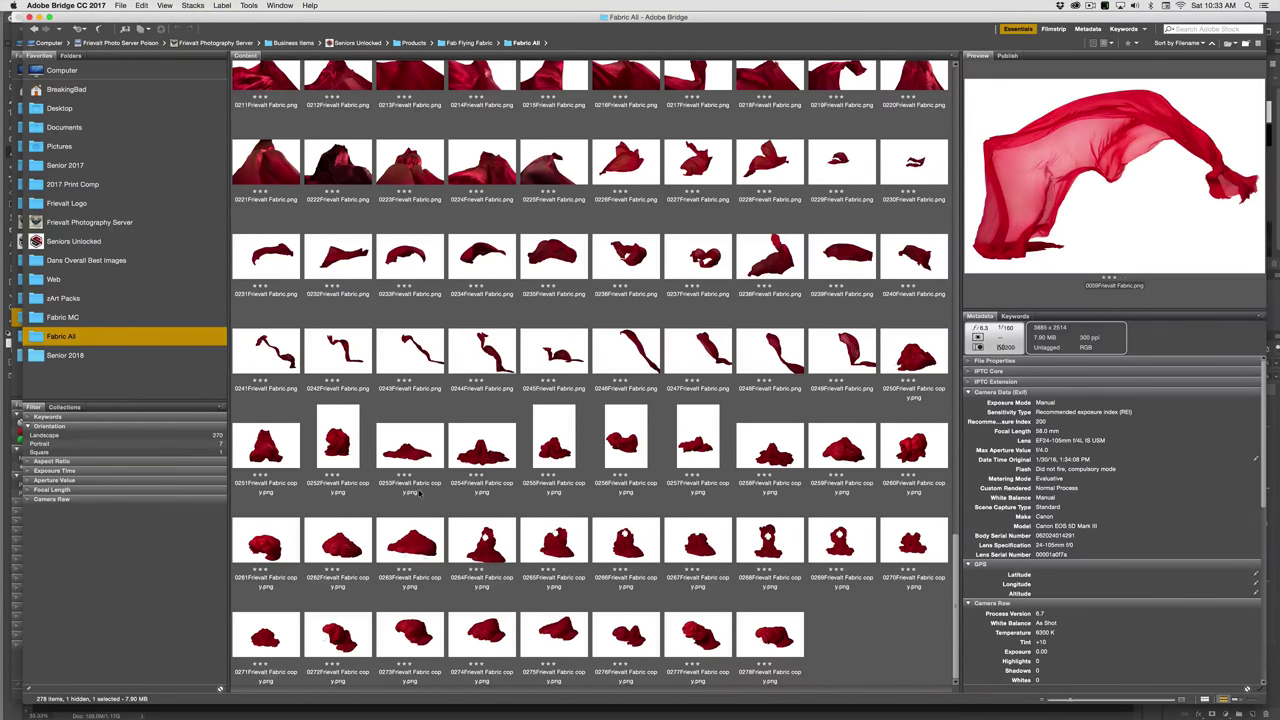
pyautogui.click(394, 458)
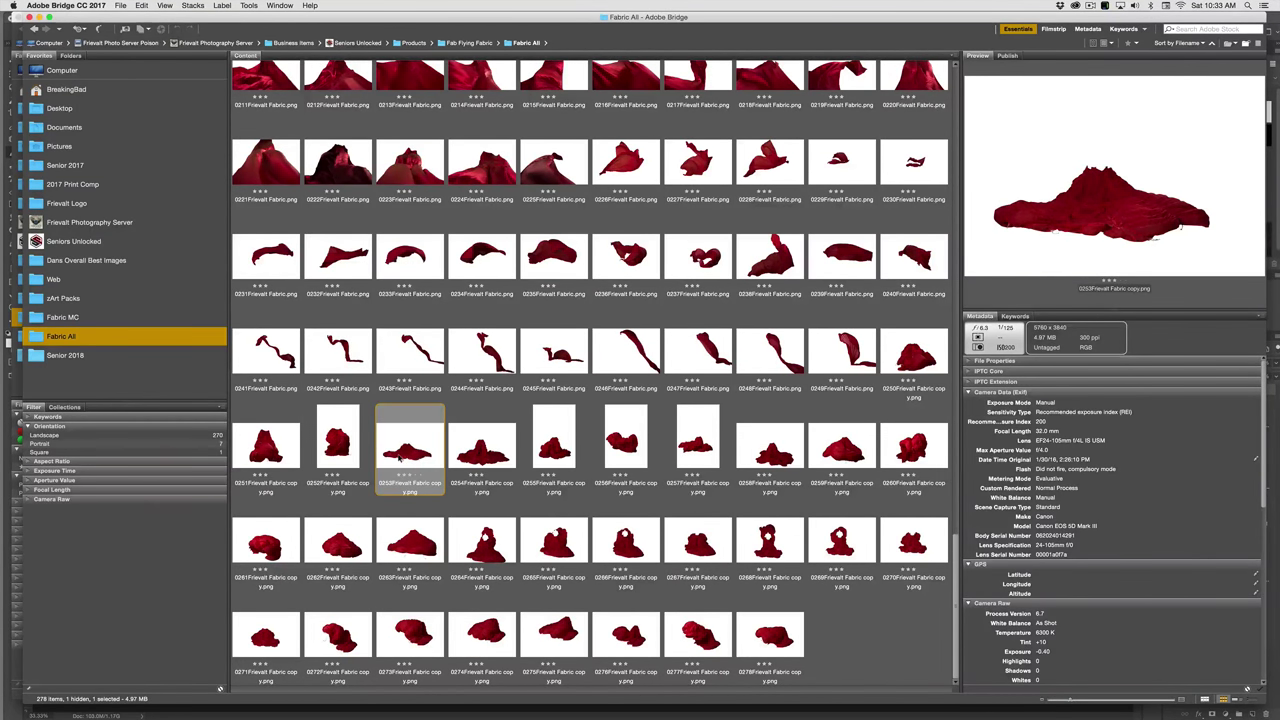
pyautogui.doubleClick(400, 458)
# Step: Copy the entire fabric cutout into 05 ali.psd, closing its source file, and place it over the lower part of the woman's dress
pyautogui.press('super+a')
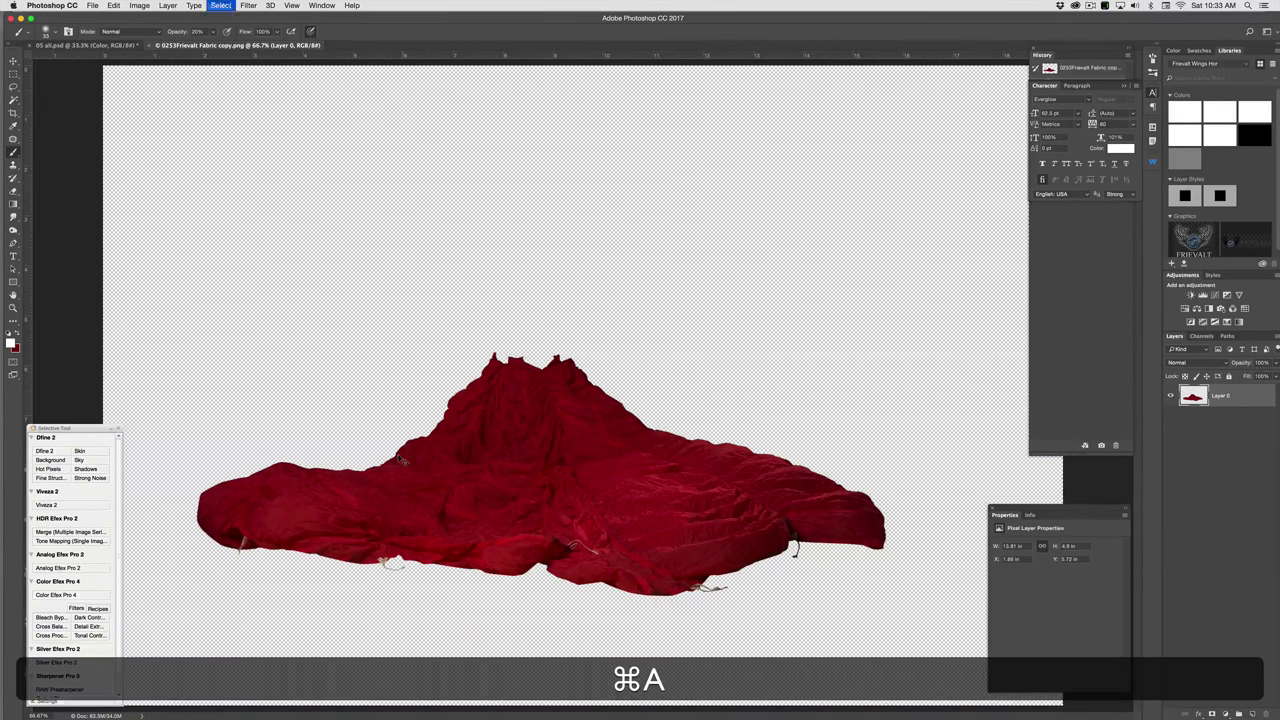
pyautogui.press('super+w')
pyautogui.press('super+v')
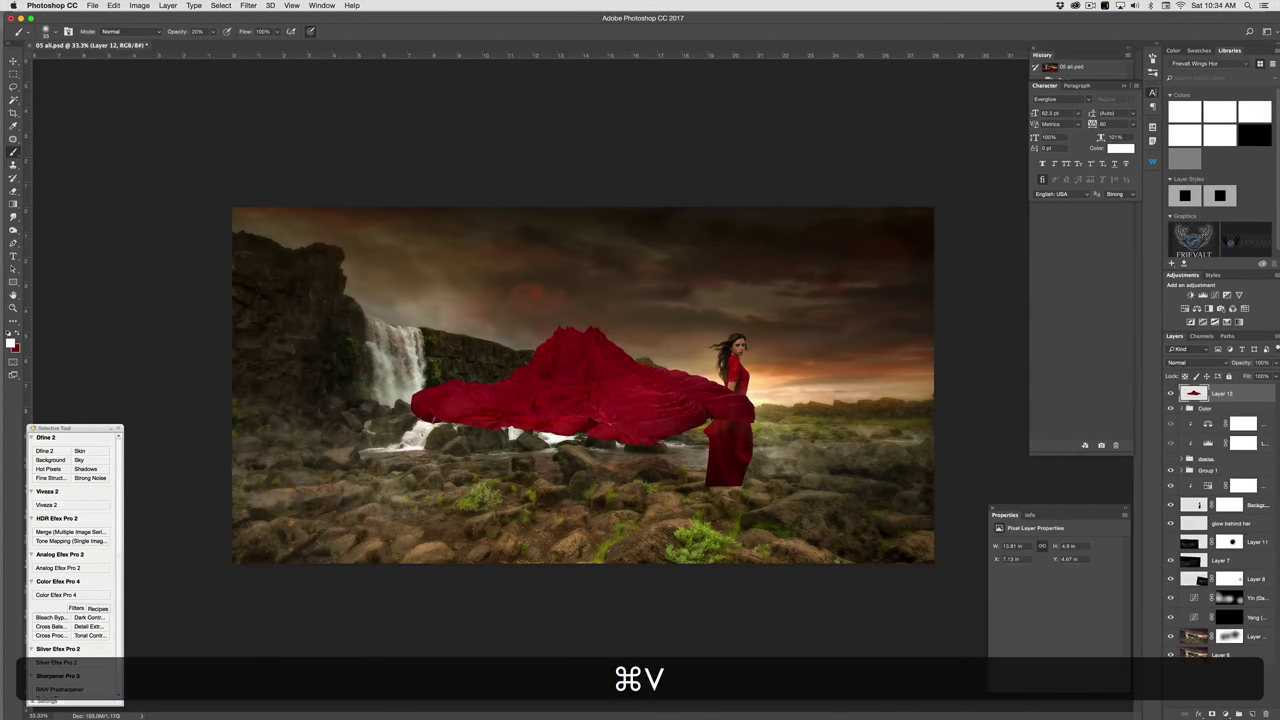
pyautogui.moveTo(644, 403); pyautogui.dragTo(804, 529)
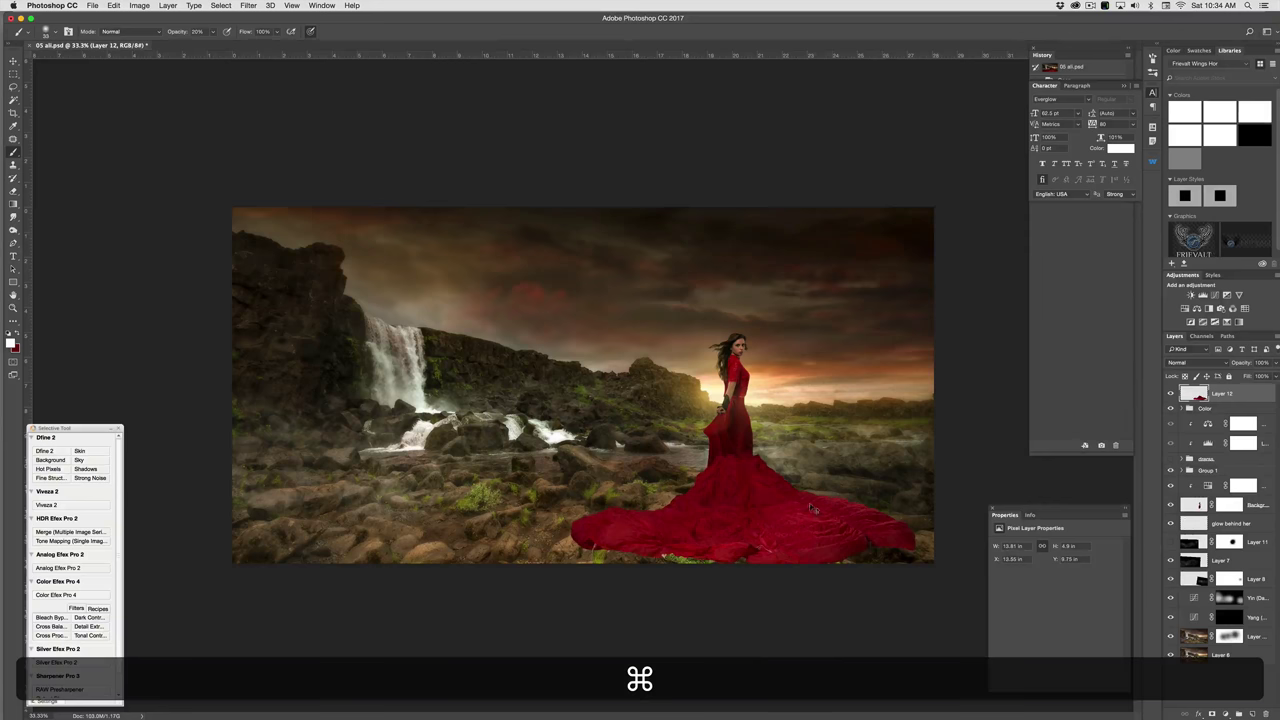
# Step: Enlarge the pasted fabric with Free Transform to about 25 in wide, positioning its peak at her waist and its base beyond the image's lower edge
pyautogui.press('super+t')
pyautogui.moveTo(567, 512); pyautogui.dragTo(428, 548)
pyautogui.moveTo(742, 451); pyautogui.dragTo(742, 380)
pyautogui.moveTo(743, 573); pyautogui.dragTo(738, 641)
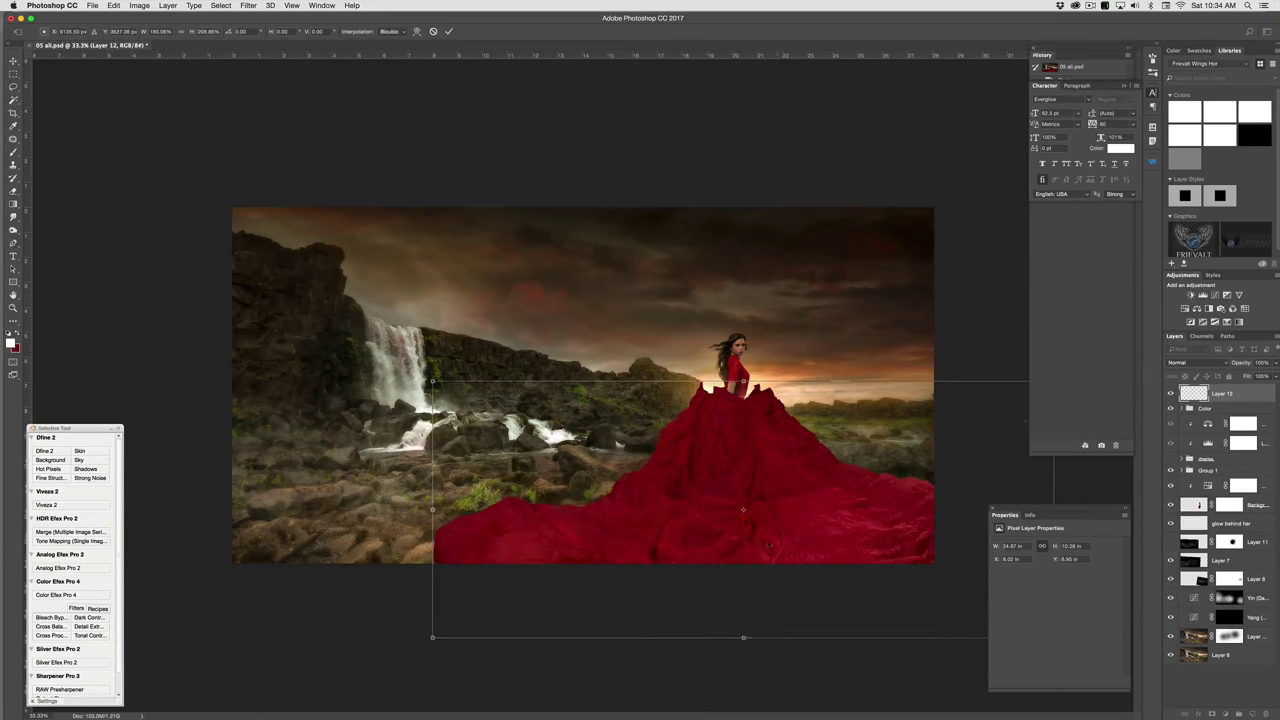
pyautogui.moveTo(773, 505)
pyautogui.mouseDown()
pyautogui.moveTo(760, 550)
pyautogui.moveTo(764, 522)
pyautogui.mouseUp()
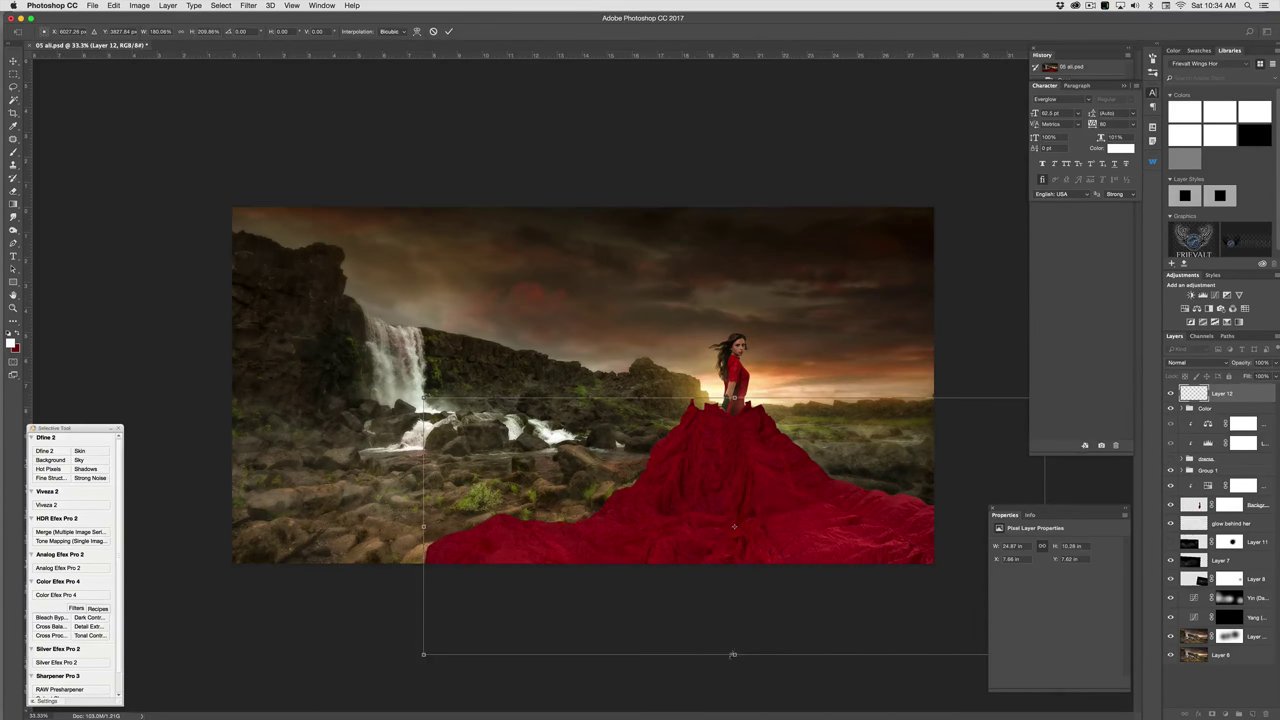
pyautogui.moveTo(733, 655); pyautogui.dragTo(737, 617)
pyautogui.moveTo(527, 539); pyautogui.dragTo(510, 543)
pyautogui.press('Return')
pyautogui.press('b')
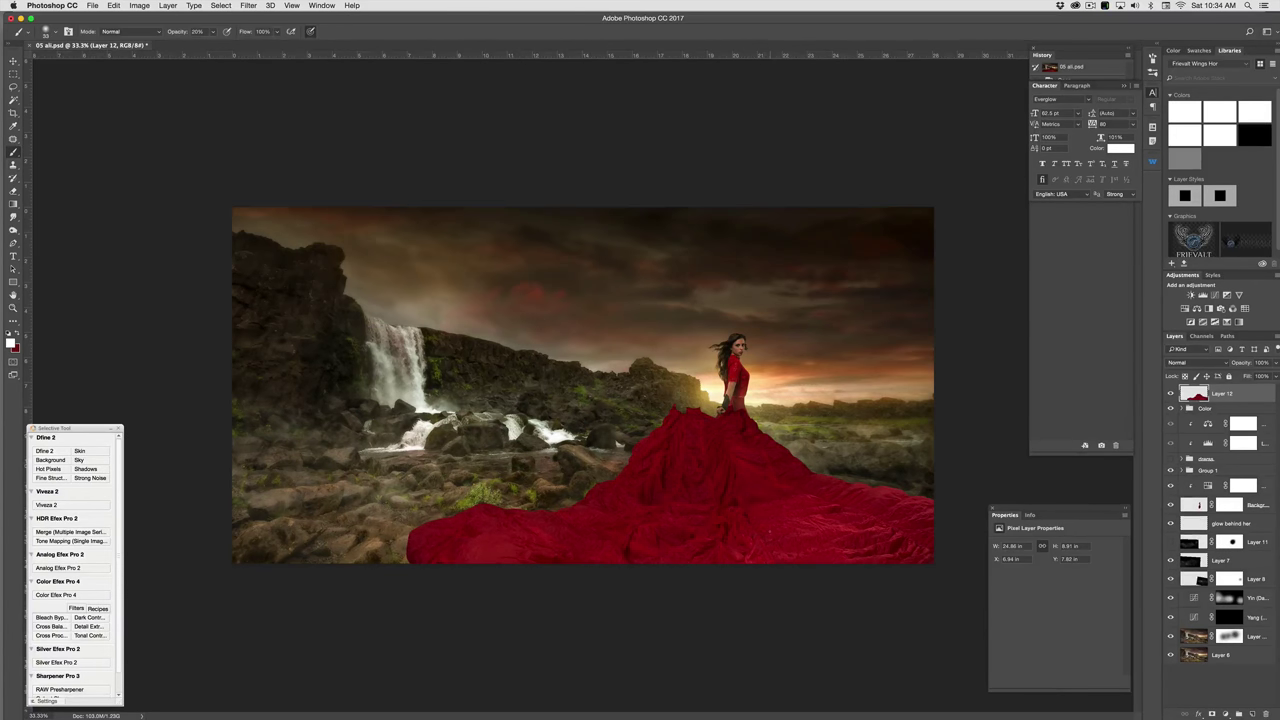
# Step: Puppet Warp the fabric, pinning its lower spread and pulling its upper peaks inward to fit the woman's waist
pyautogui.click(115, 12)
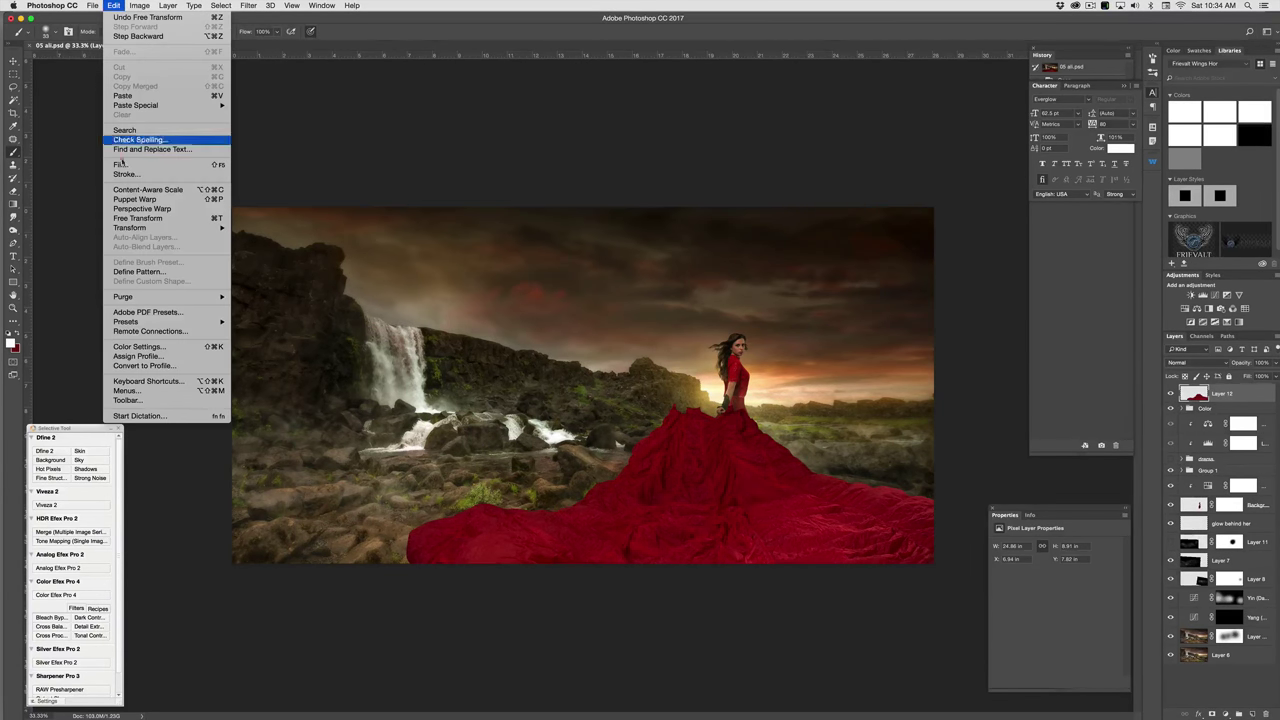
pyautogui.click(140, 199)
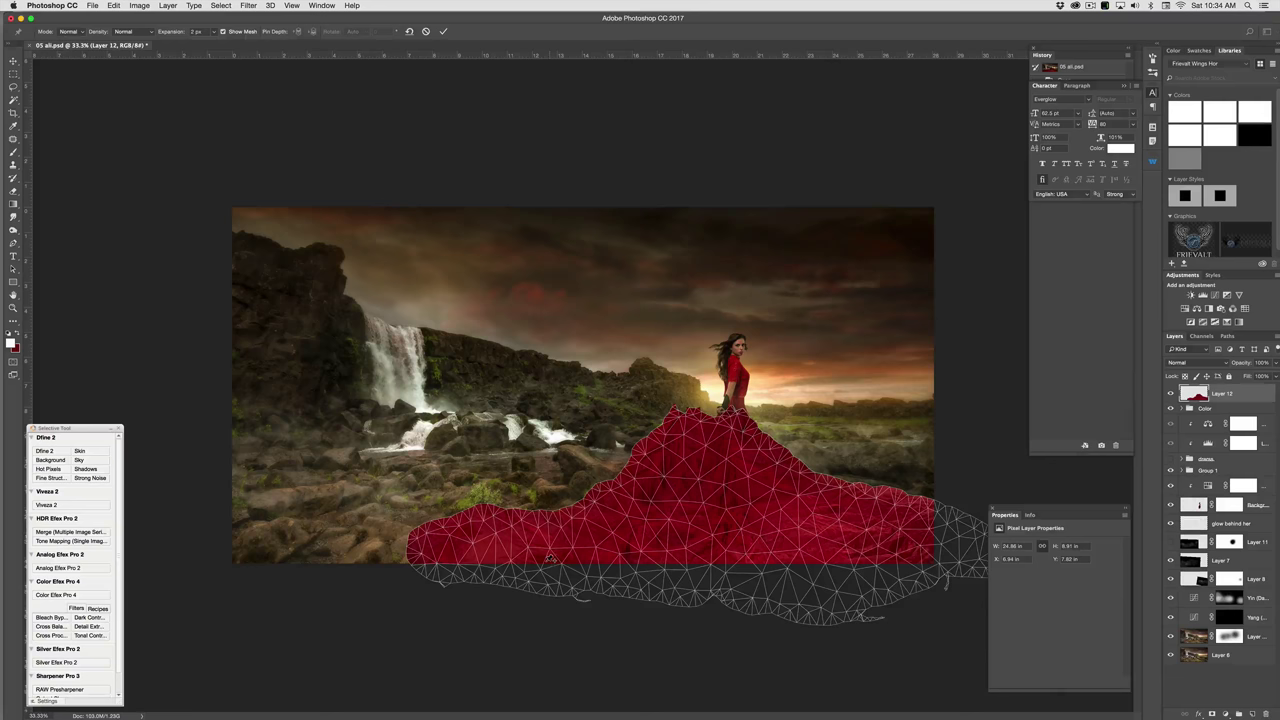
pyautogui.click(512, 543)
pyautogui.click(887, 532)
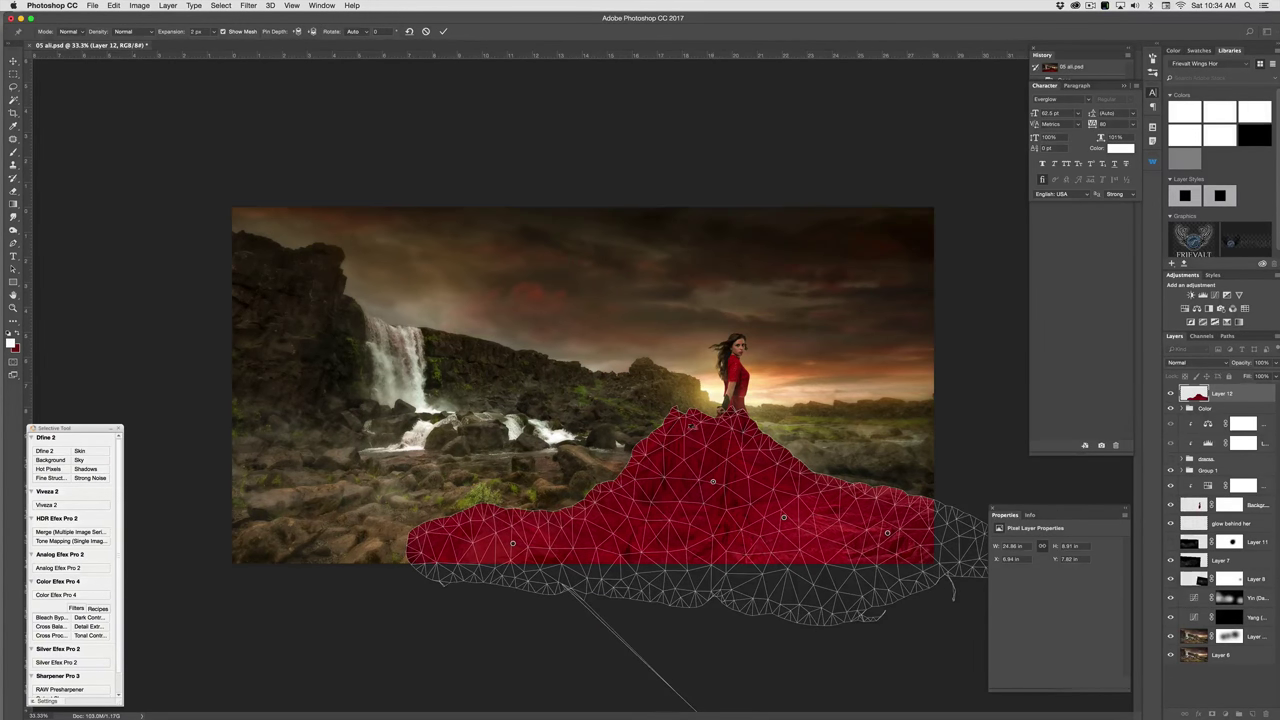
pyautogui.moveTo(692, 426); pyautogui.dragTo(685, 467)
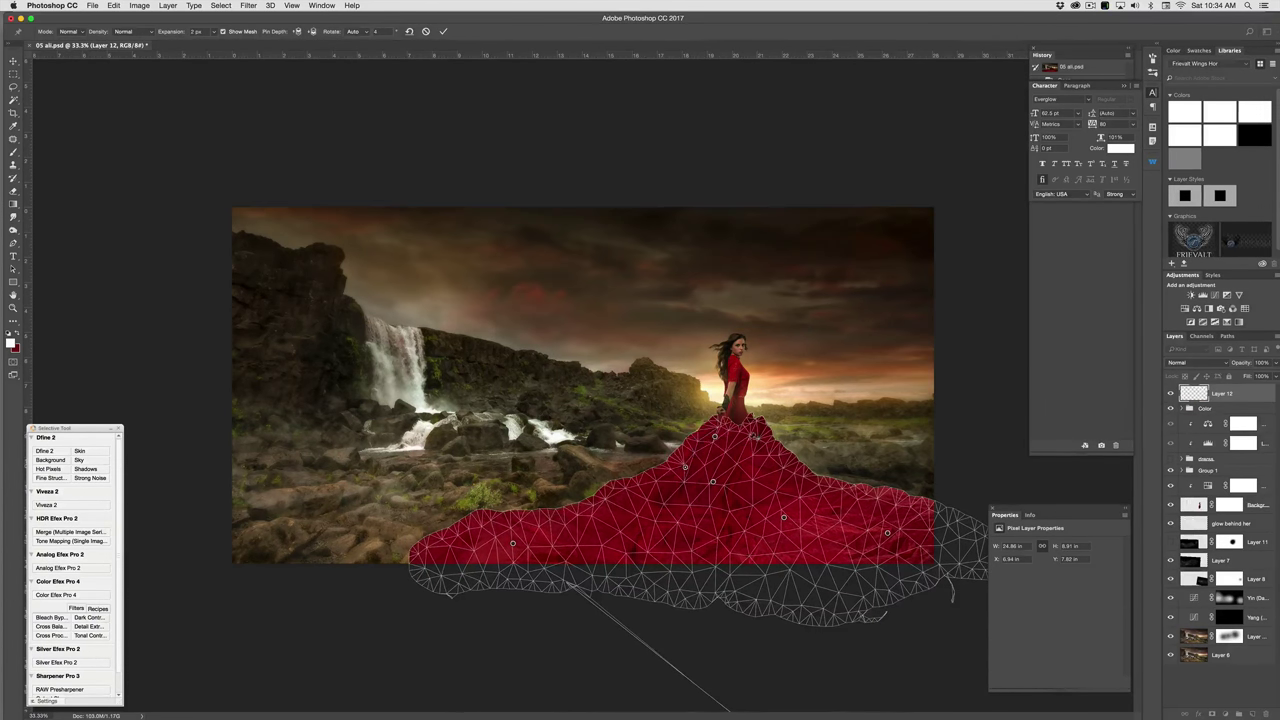
pyautogui.moveTo(756, 436); pyautogui.dragTo(739, 428)
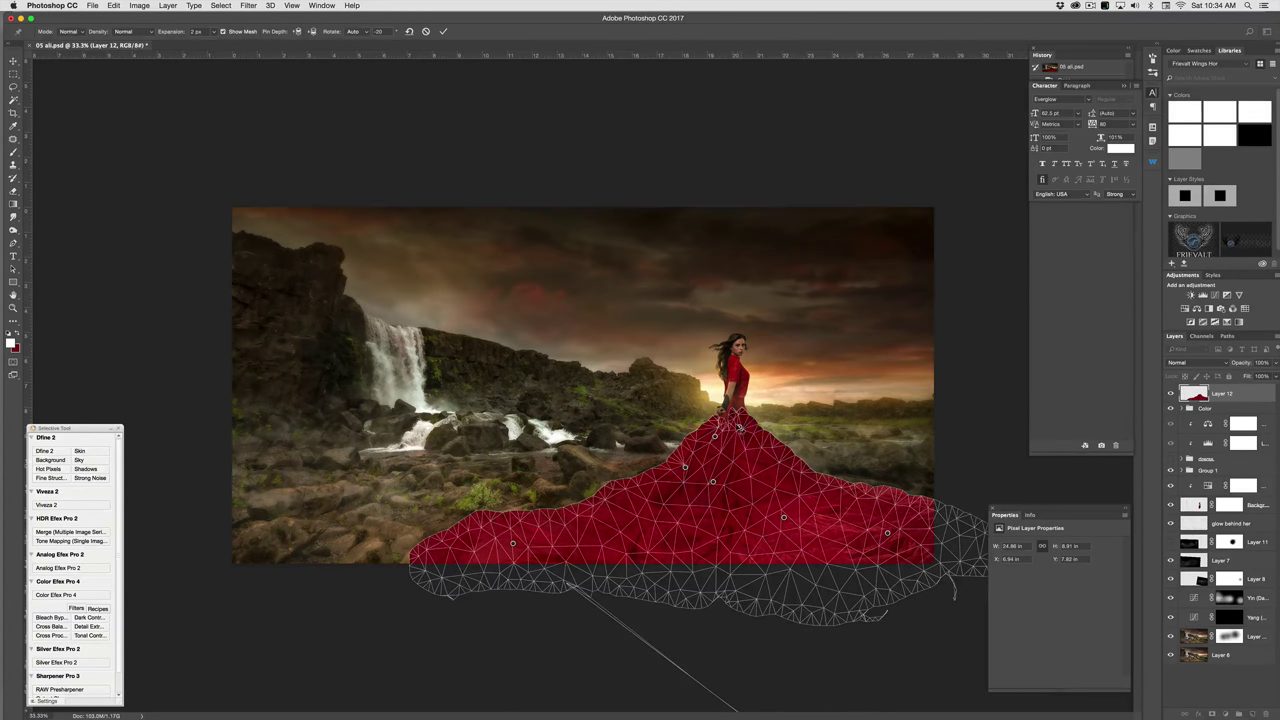
pyautogui.click(443, 31)
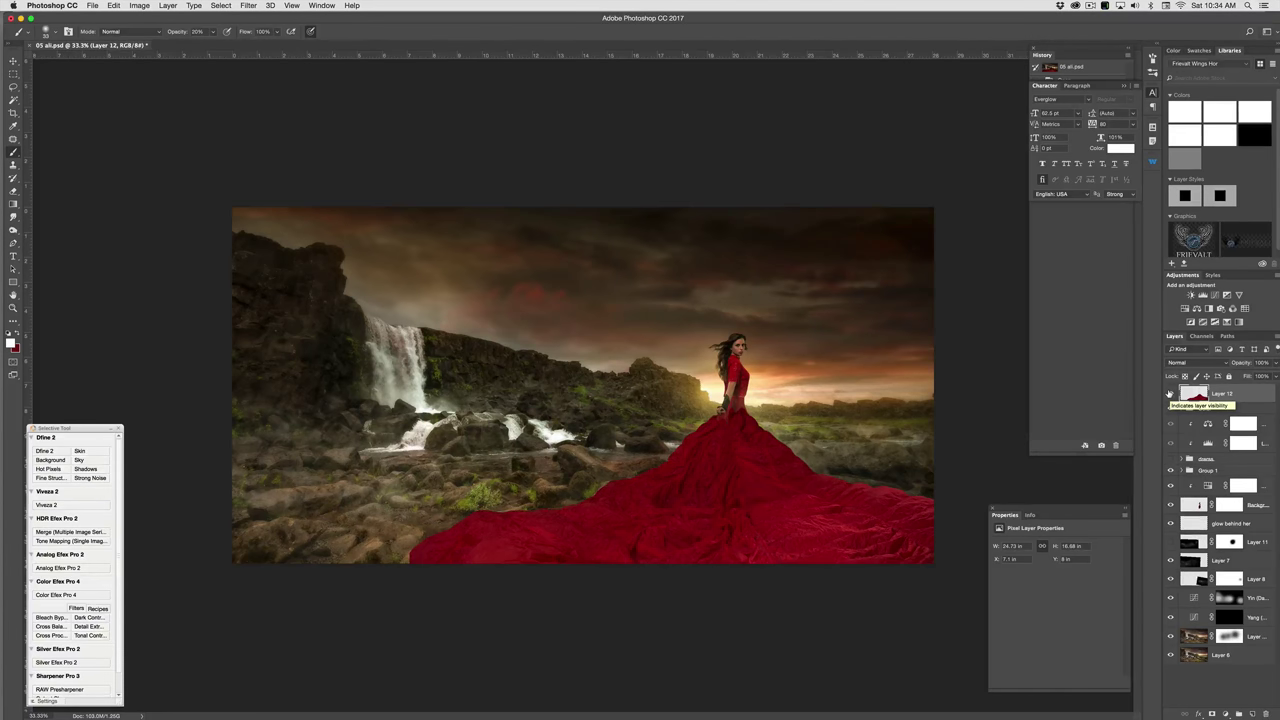
# Step: Hide the warped fabric layer, Layer 12, and open 0129Frievalt Fabric.png from the Fabric All folder in Bridge
pyautogui.click(1170, 393)
pyautogui.press('super+h')
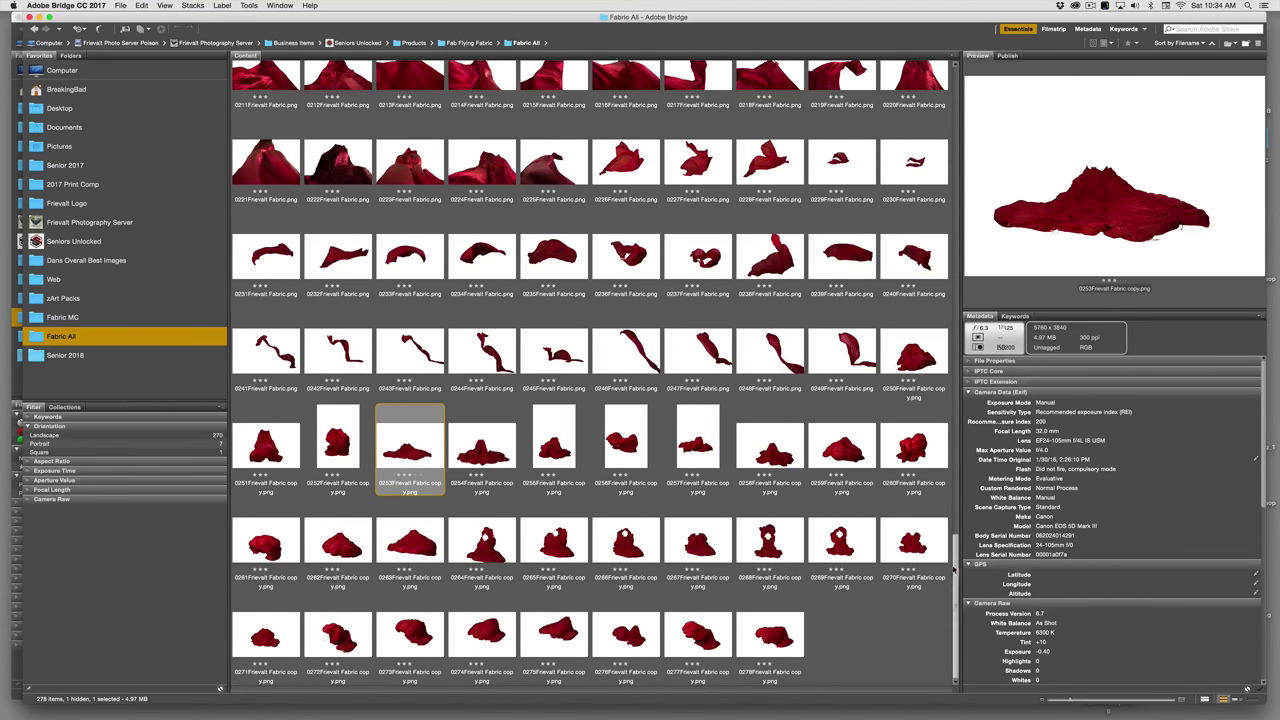
pyautogui.scroll(15, 953, 568)
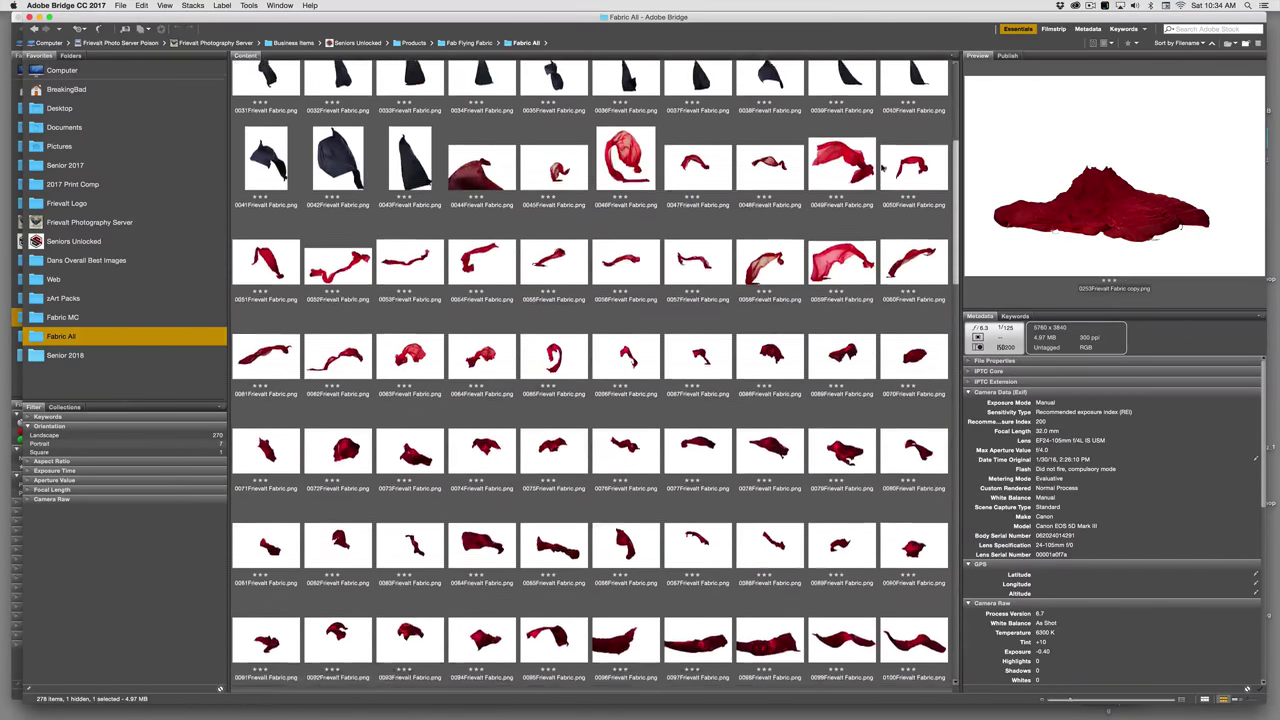
pyautogui.scroll(-3, 884, 212)
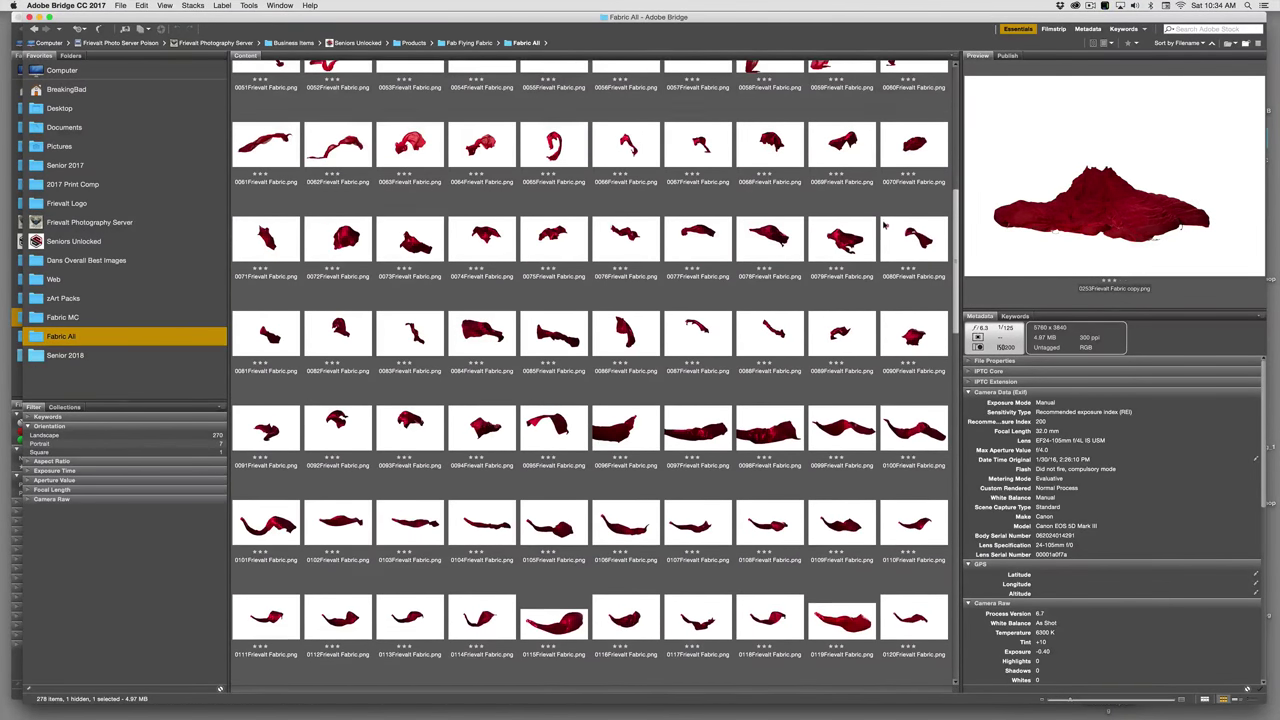
pyautogui.scroll(-2, 884, 258)
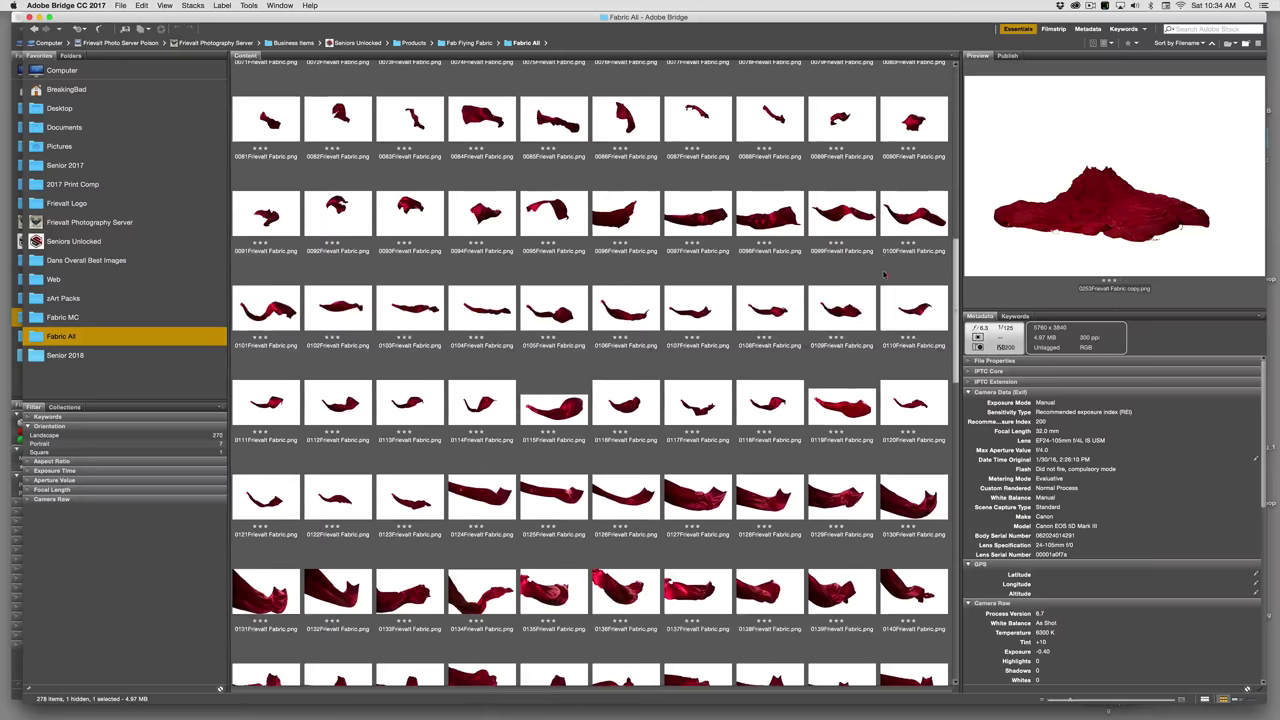
pyautogui.scroll(-3, 884, 278)
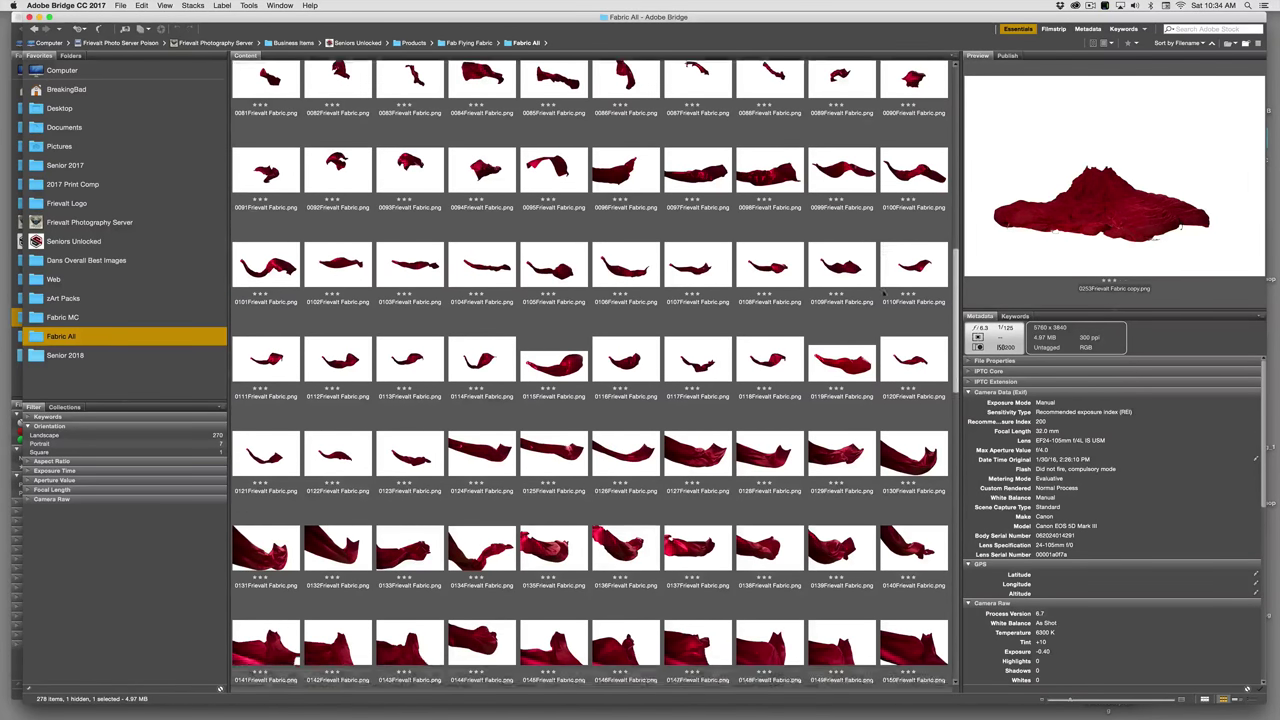
pyautogui.scroll(-2, 598, 313)
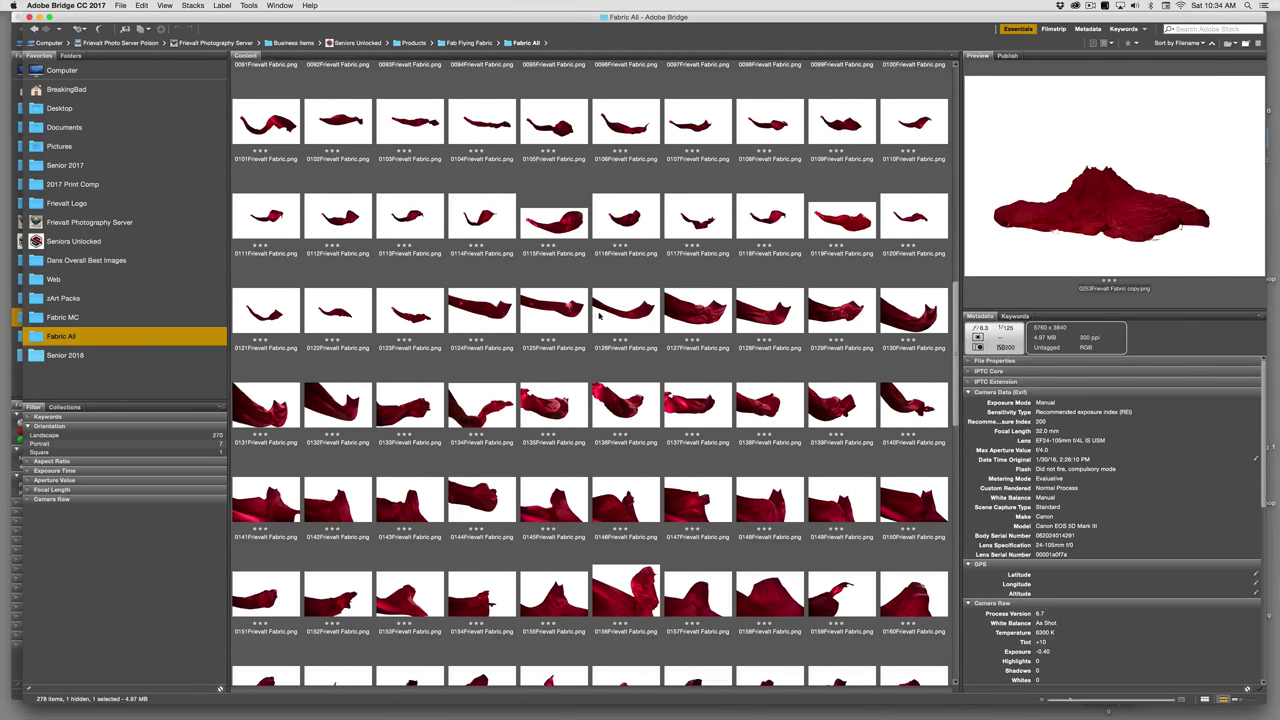
pyautogui.doubleClick(822, 311)
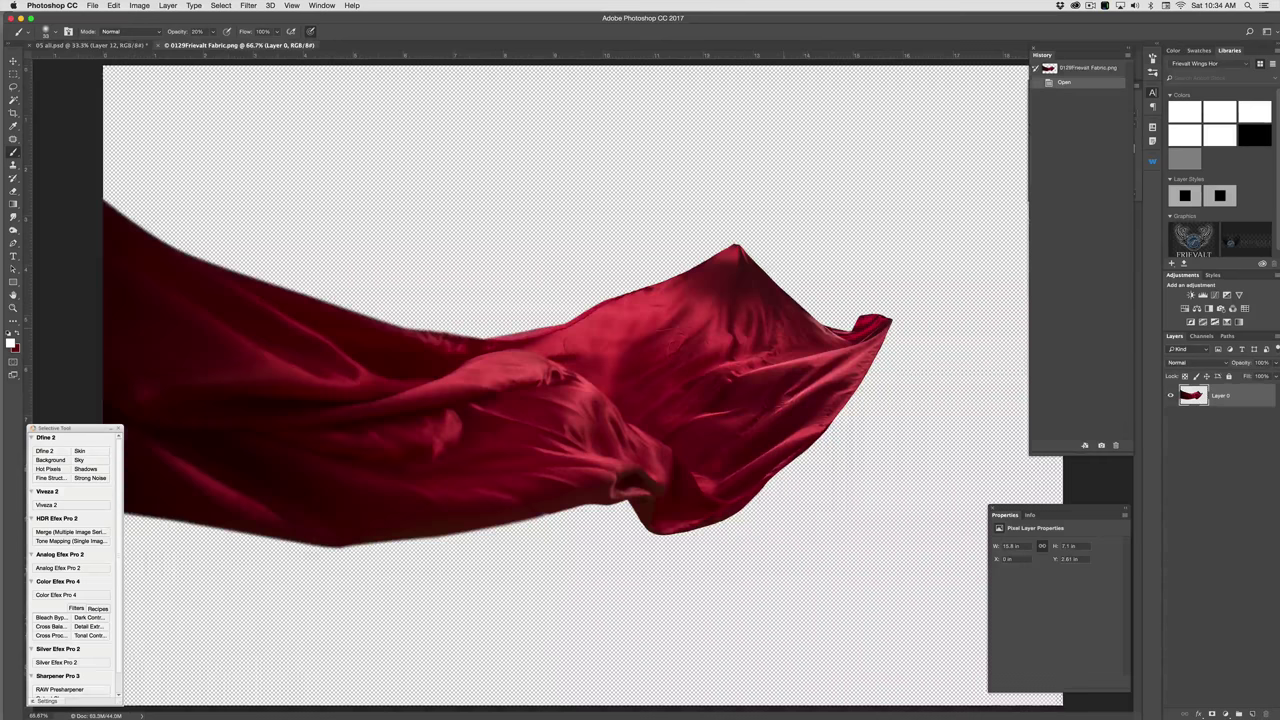
# Step: Copy the whole flowing fabric into 05 ali.psd, closing its source file, and move it down over the rocks beside the woman's dress
pyautogui.press('super+a')
pyautogui.press('super+c')
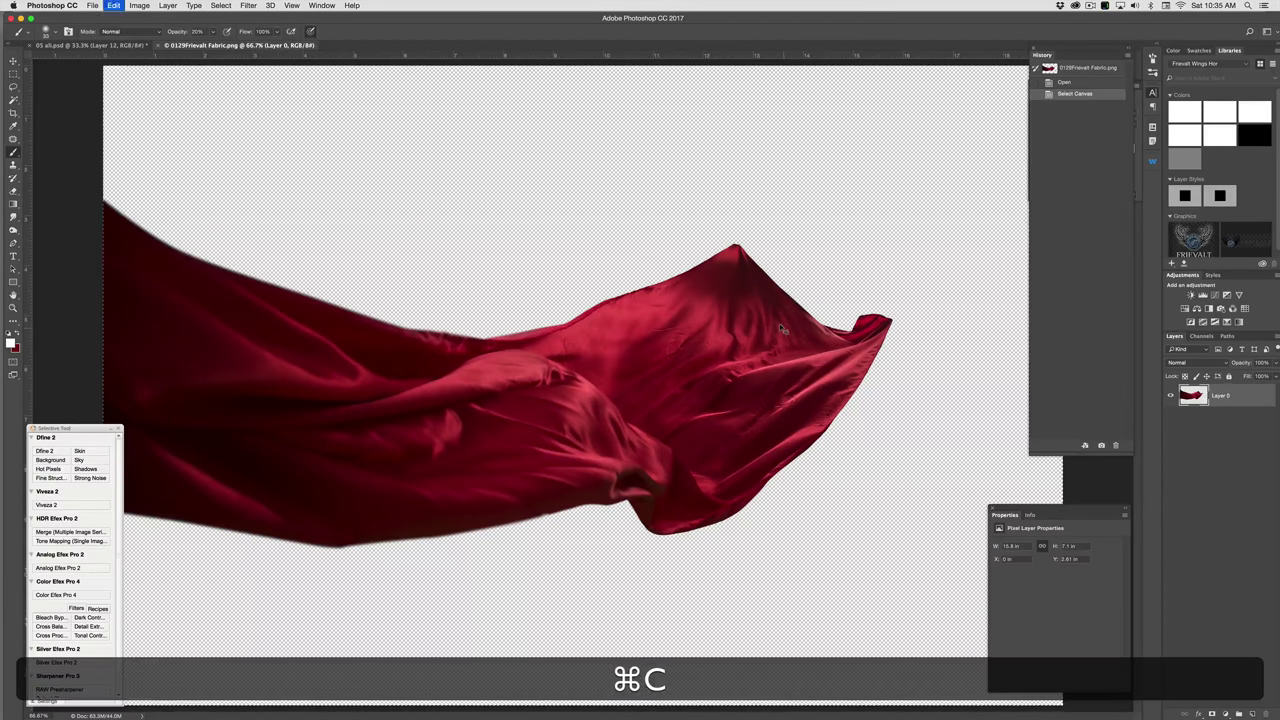
pyautogui.press('super+w')
pyautogui.press('super+v')
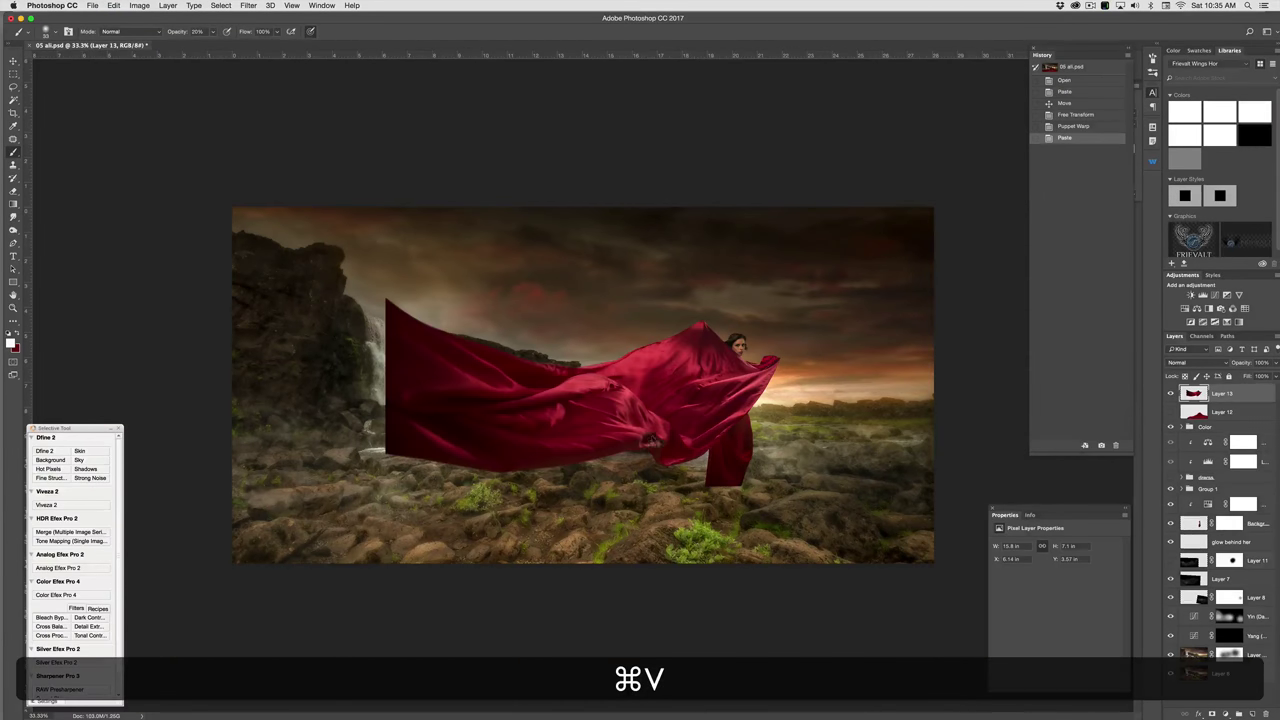
pyautogui.moveTo(654, 412); pyautogui.dragTo(656, 506)
# Step: Free Transform the Layer 13 fabric to about 25 in wide, stretching it past the image's left and lower edges and distorting it to meet her waist
pyautogui.press('super+t')
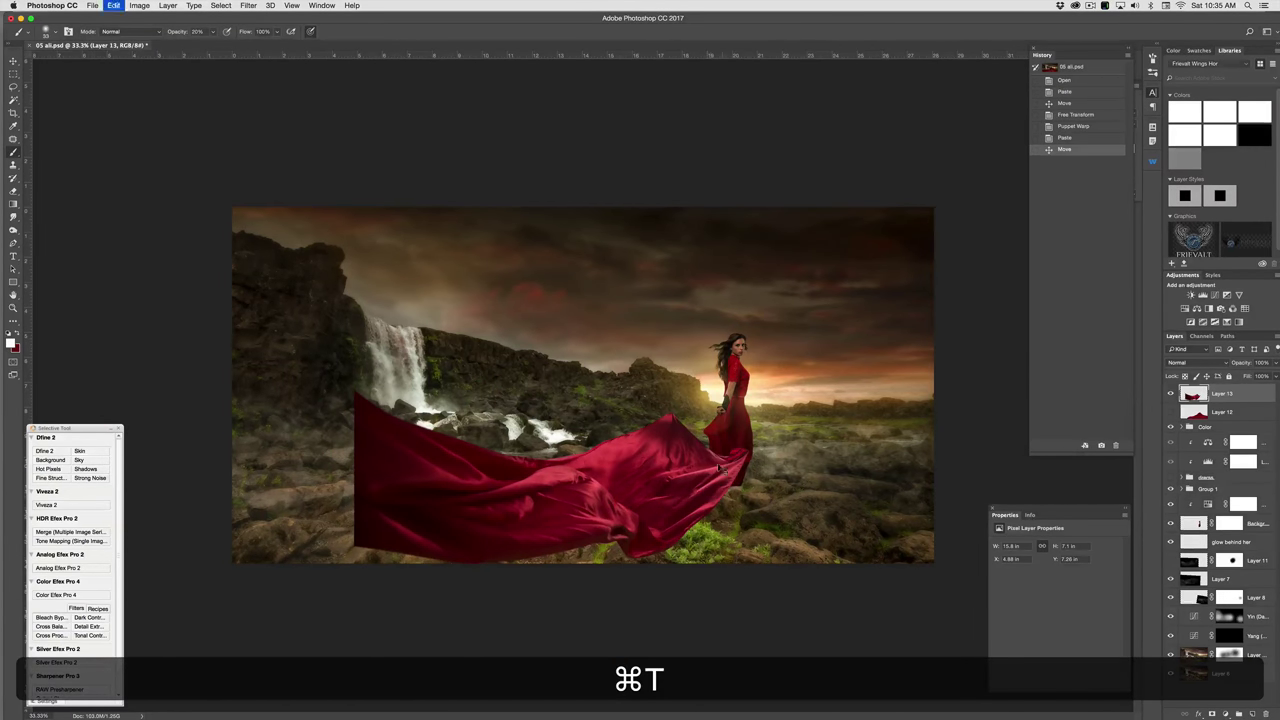
pyautogui.moveTo(688, 436); pyautogui.dragTo(740, 434)
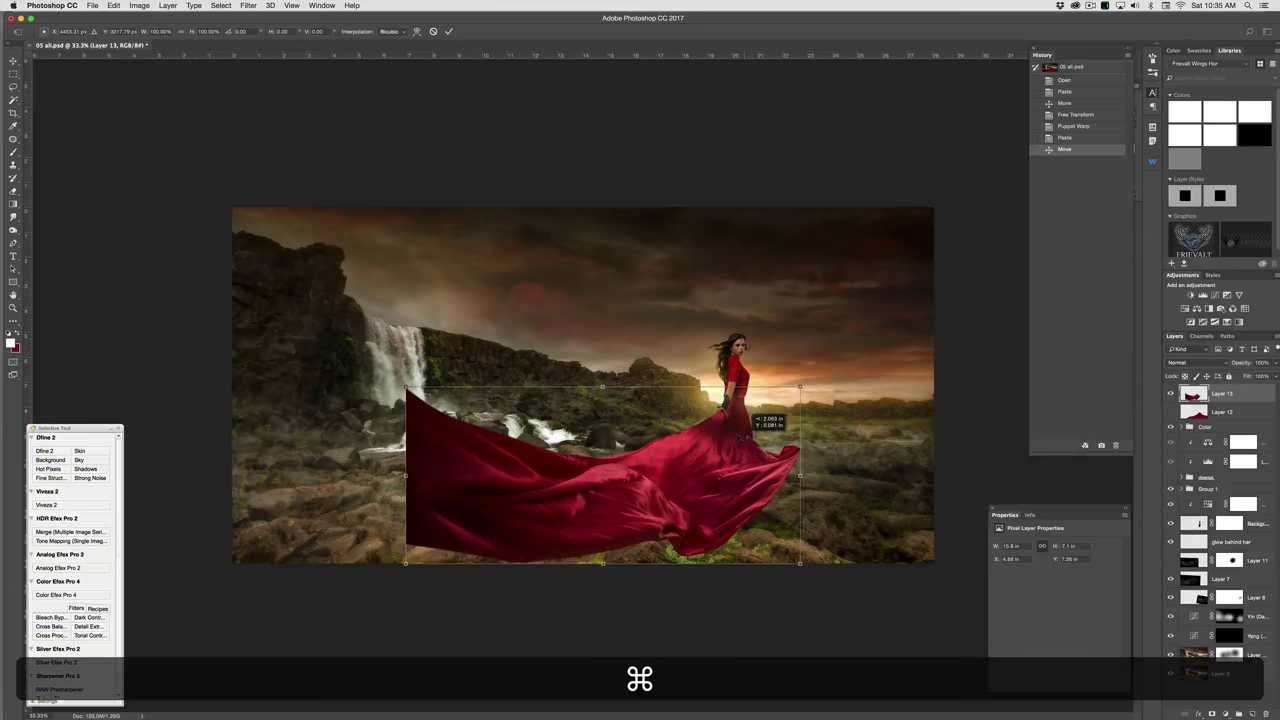
pyautogui.moveTo(405, 476); pyautogui.dragTo(218, 476)
pyautogui.moveTo(498, 562); pyautogui.dragTo(509, 606)
pyautogui.moveTo(216, 385); pyautogui.dragTo(216, 405)
pyautogui.moveTo(825, 380); pyautogui.dragTo(869, 378)
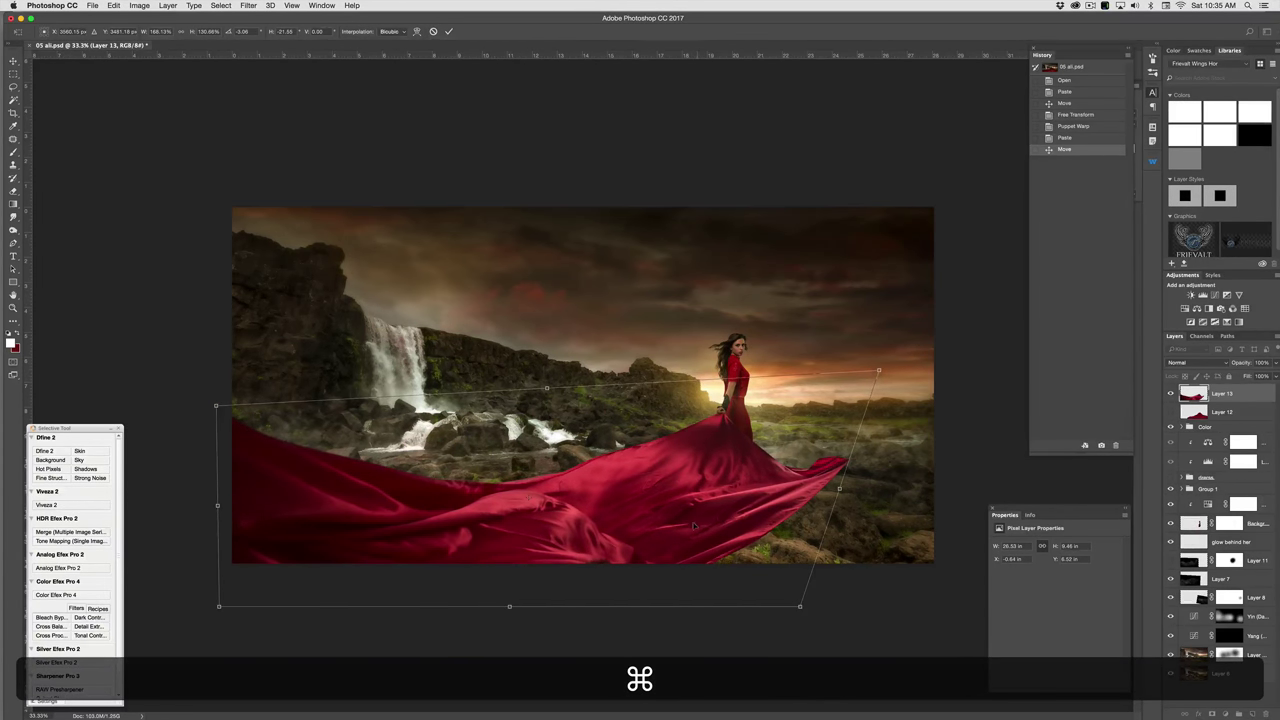
pyautogui.press('Return')
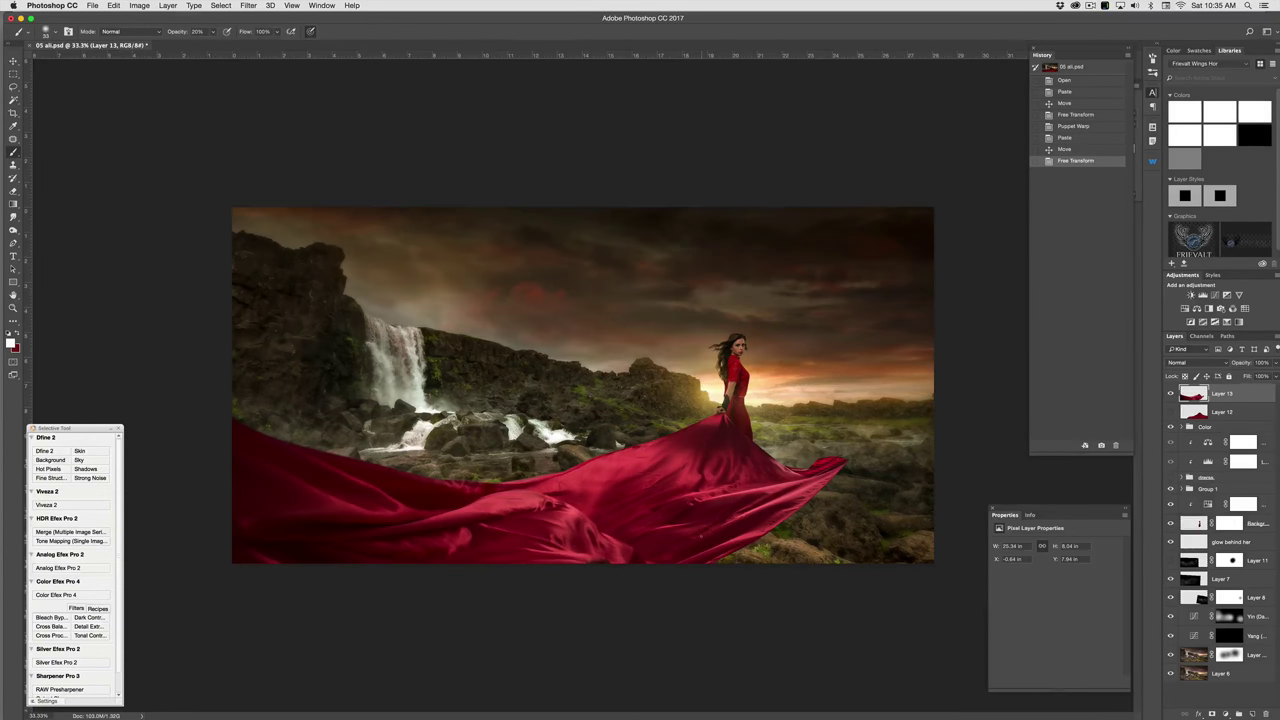
# Step: Switch to Bridge, compare the fabrics from 0136 onward in the Fabric All folder, and open 0138Frievalt Fabric.png in Photoshop
pyautogui.press('super+h')
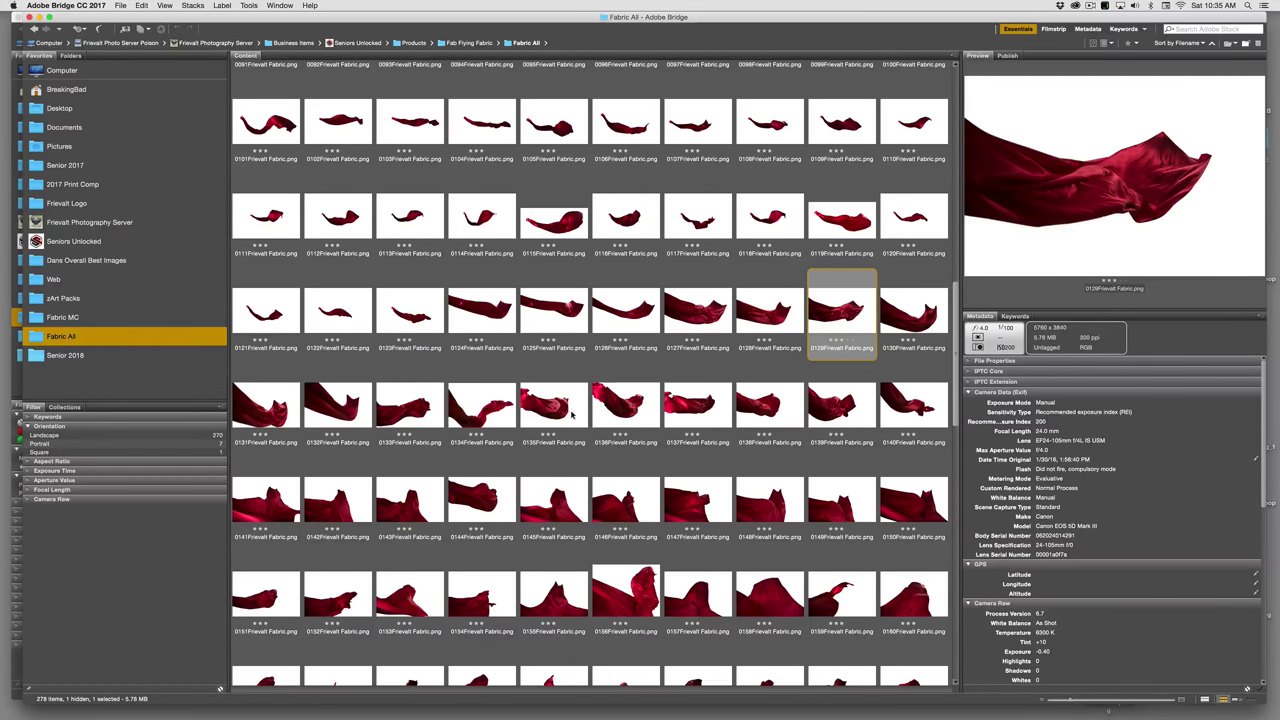
pyautogui.click(623, 408)
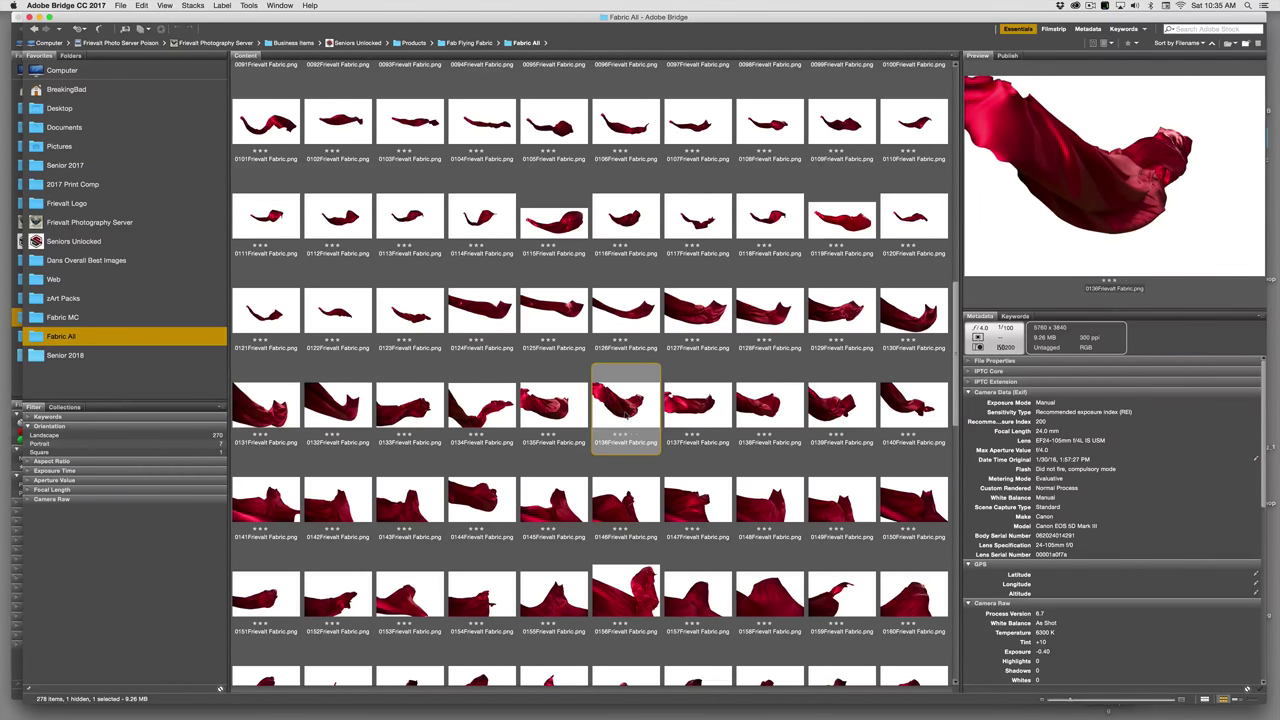
pyautogui.click(697, 401)
pyautogui.click(784, 401)
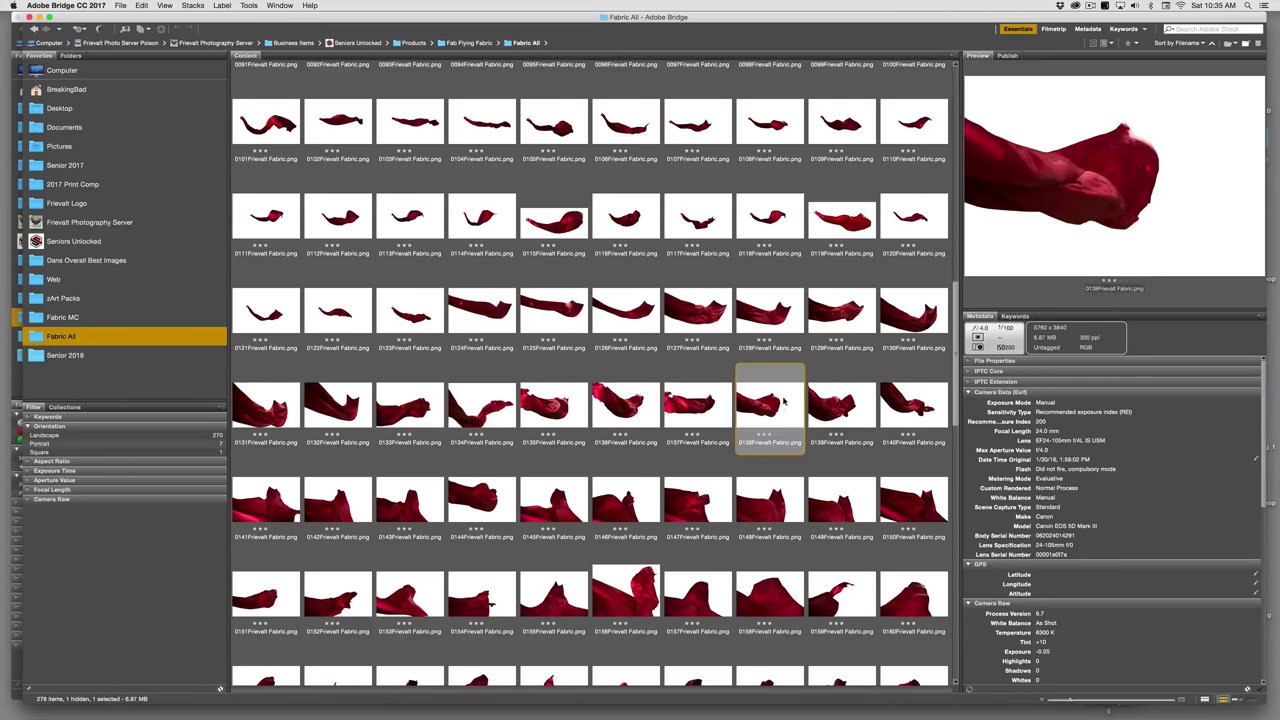
pyautogui.press('Right')
pyautogui.press('Left')
pyautogui.press('super+Tab')
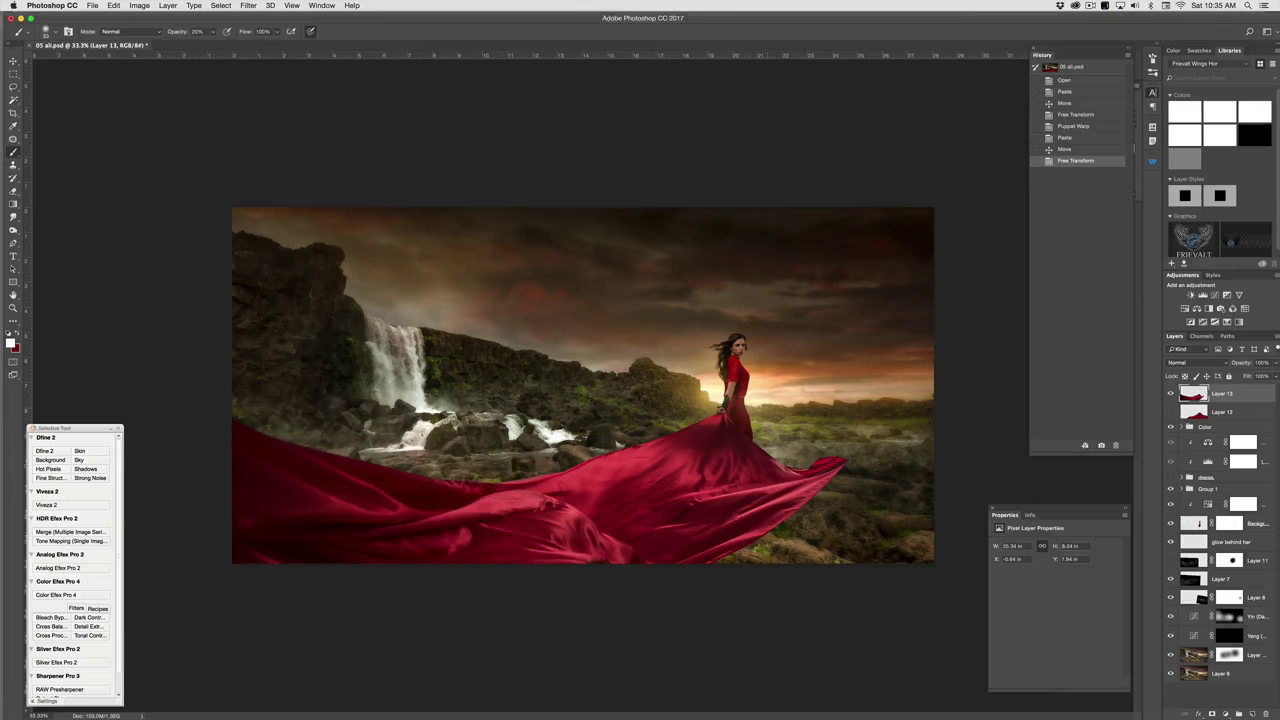
# Step: Copy the whole 0138 fabric into 05 ali.psd as a new layer, closing its source file
pyautogui.press('super+a')
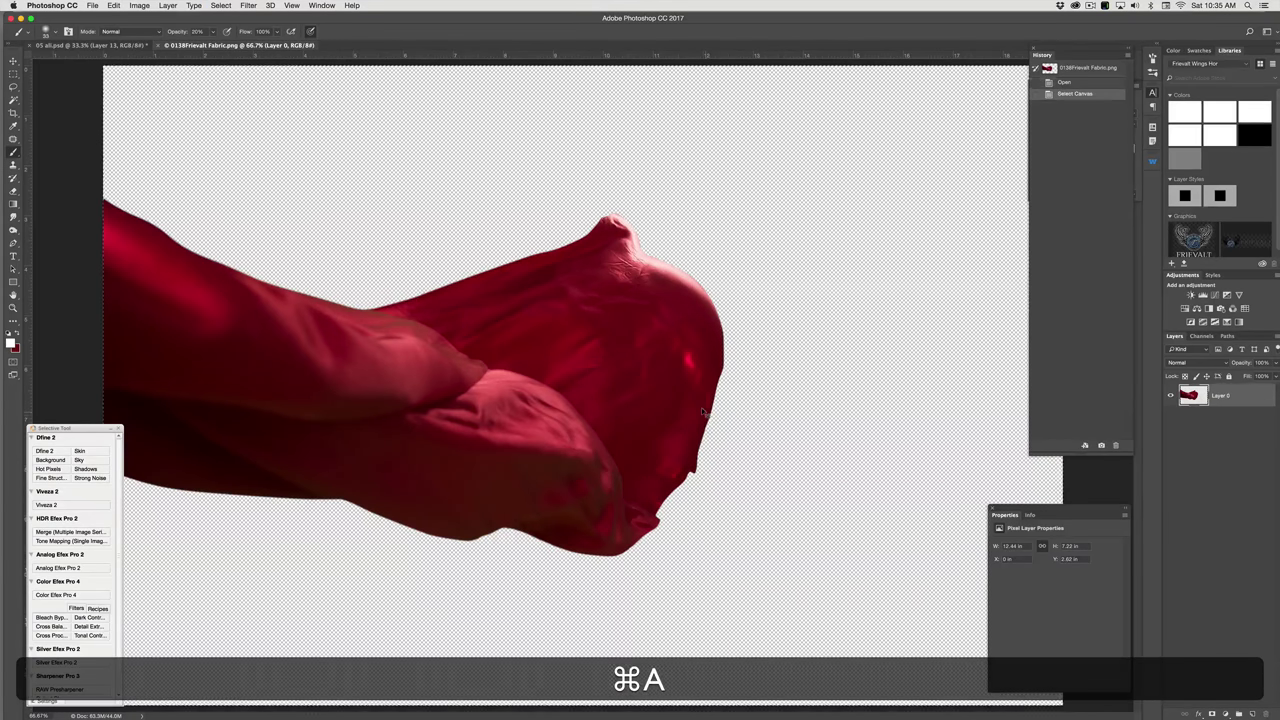
pyautogui.press('super+c')
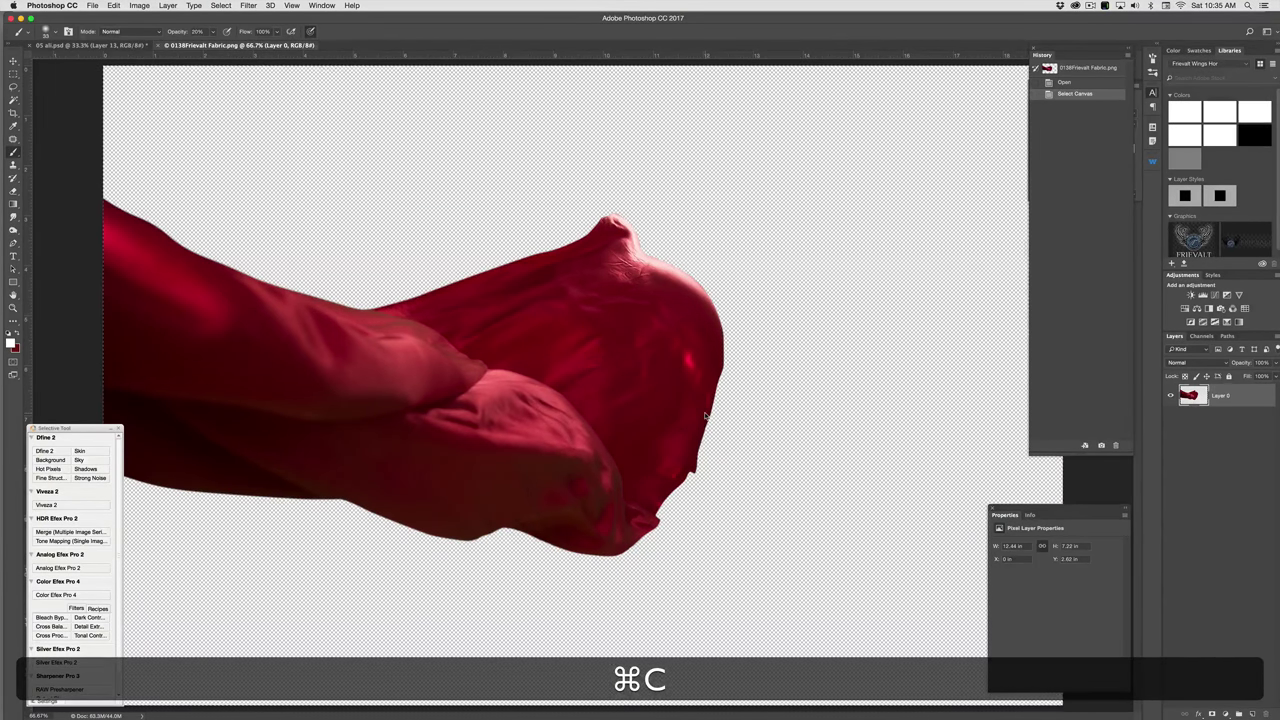
pyautogui.press('super+w')
pyautogui.press('super+v')
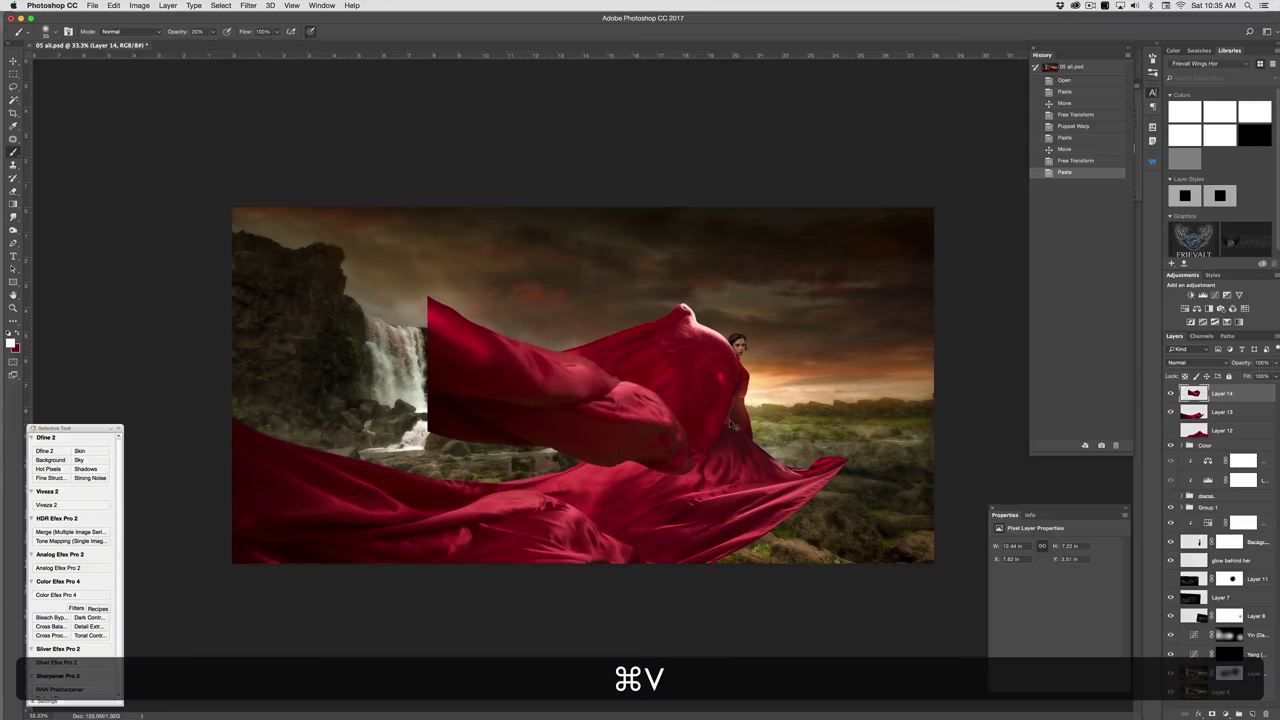
# Step: Flip the pasted fabric horizontally, scale it to about 134%, and place it from her waist beyond the image's lower-right corner
pyautogui.press('super+t')
pyautogui.keyDown('ctrl'); pyautogui.click(670, 400); pyautogui.keyUp('ctrl')
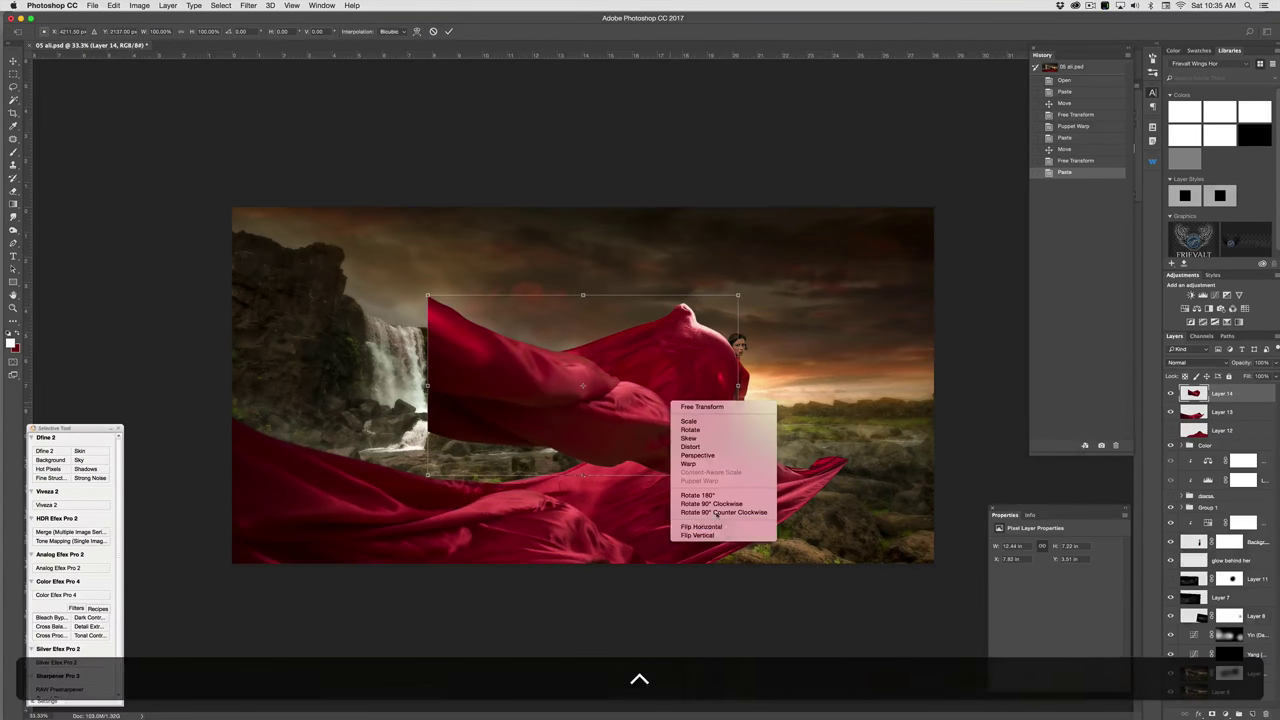
pyautogui.click(700, 528)
pyautogui.moveTo(635, 420); pyautogui.dragTo(606, 386)
pyautogui.moveTo(749, 490); pyautogui.dragTo(797, 481)
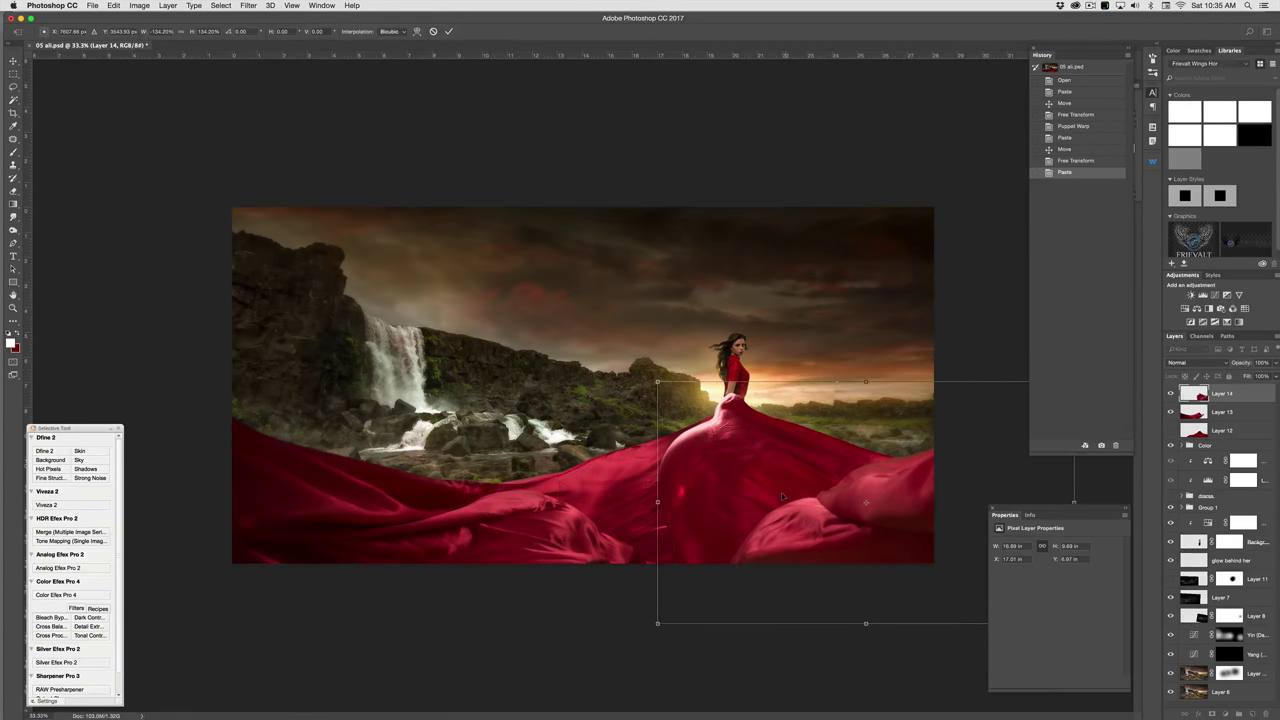
pyautogui.press('Return')
# Step: Add a layer mask to Layer 14 and brush black at 100% and 30% opacity over the fabric's waist and left edge to blend it
pyautogui.press('b')
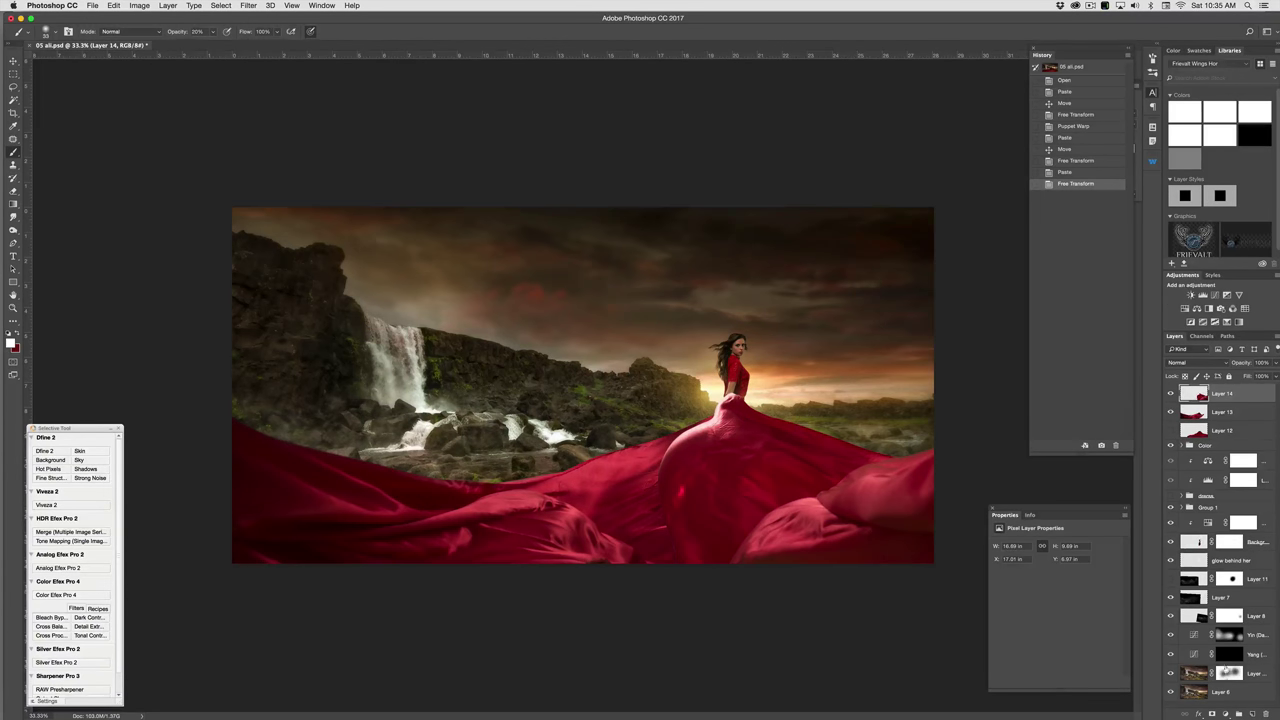
pyautogui.click(1212, 714)
pyautogui.press('b')
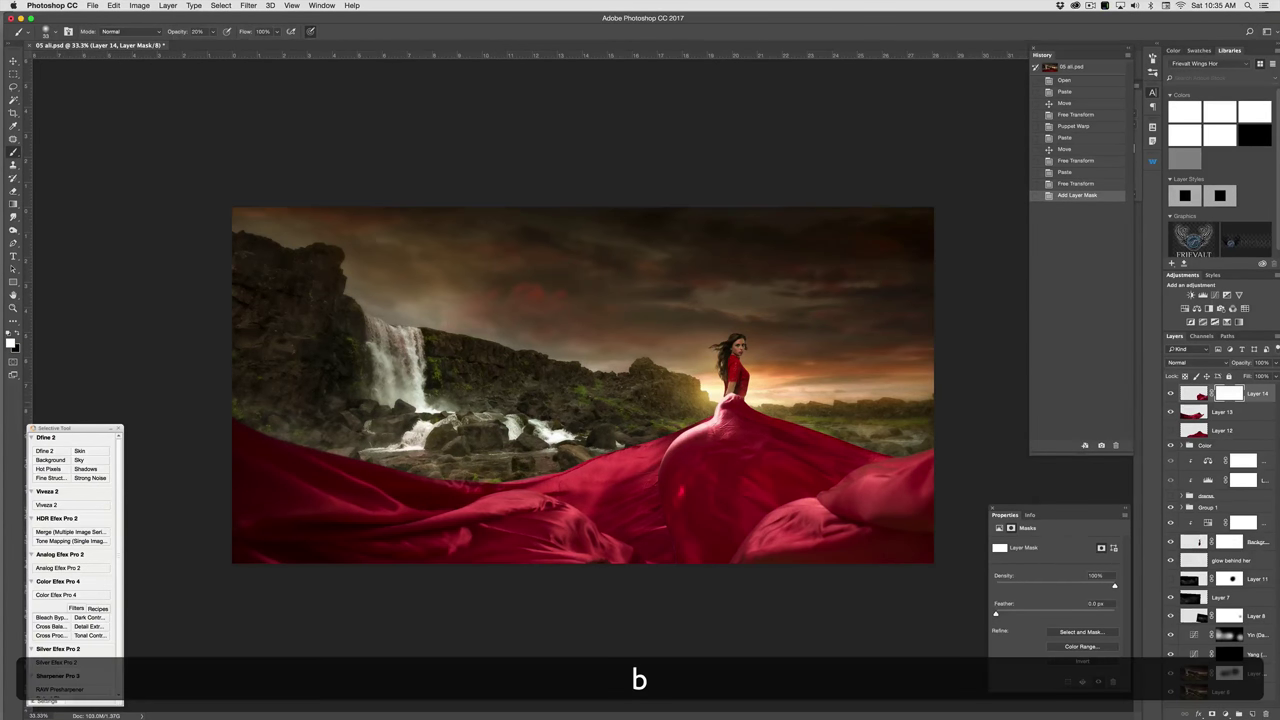
pyautogui.moveTo(718, 404); pyautogui.dragTo(722, 404)
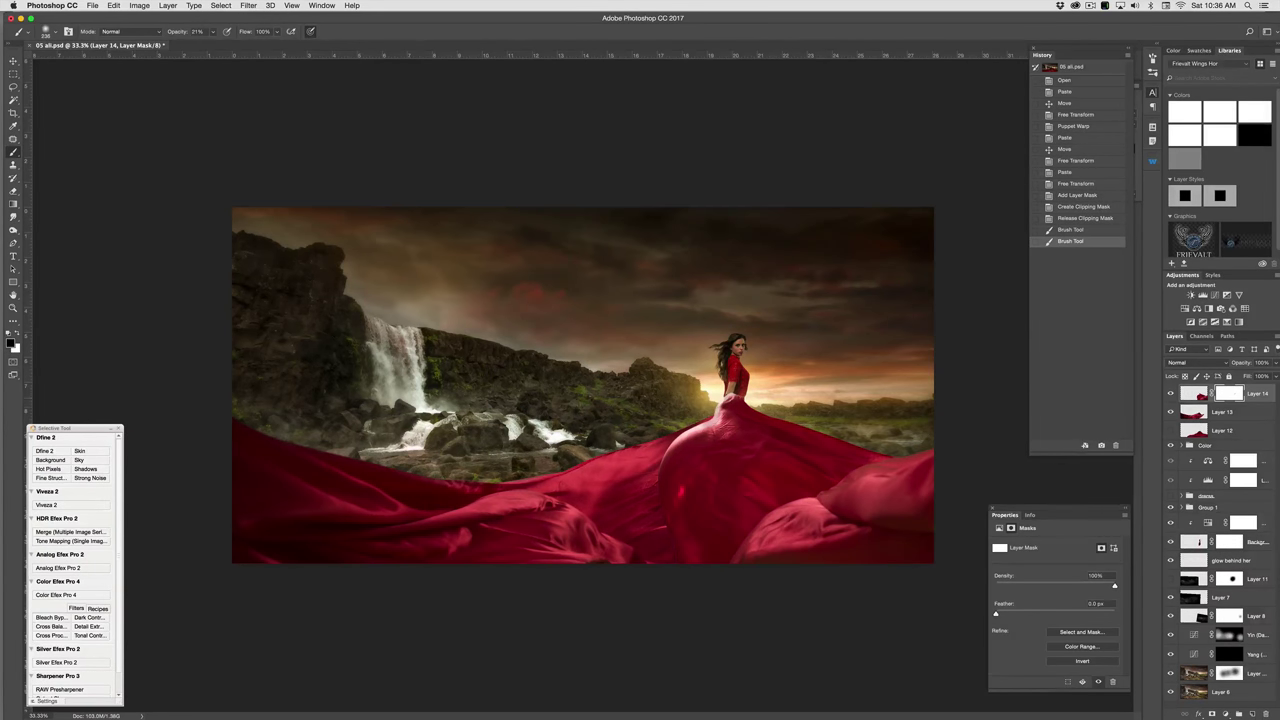
pyautogui.press('0')
pyautogui.moveTo(728, 403)
pyautogui.mouseDown()
pyautogui.moveTo(668, 452)
pyautogui.moveTo(719, 425)
pyautogui.moveTo(675, 464)
pyautogui.moveTo(672, 520)
pyautogui.mouseUp()
pyautogui.press('3')
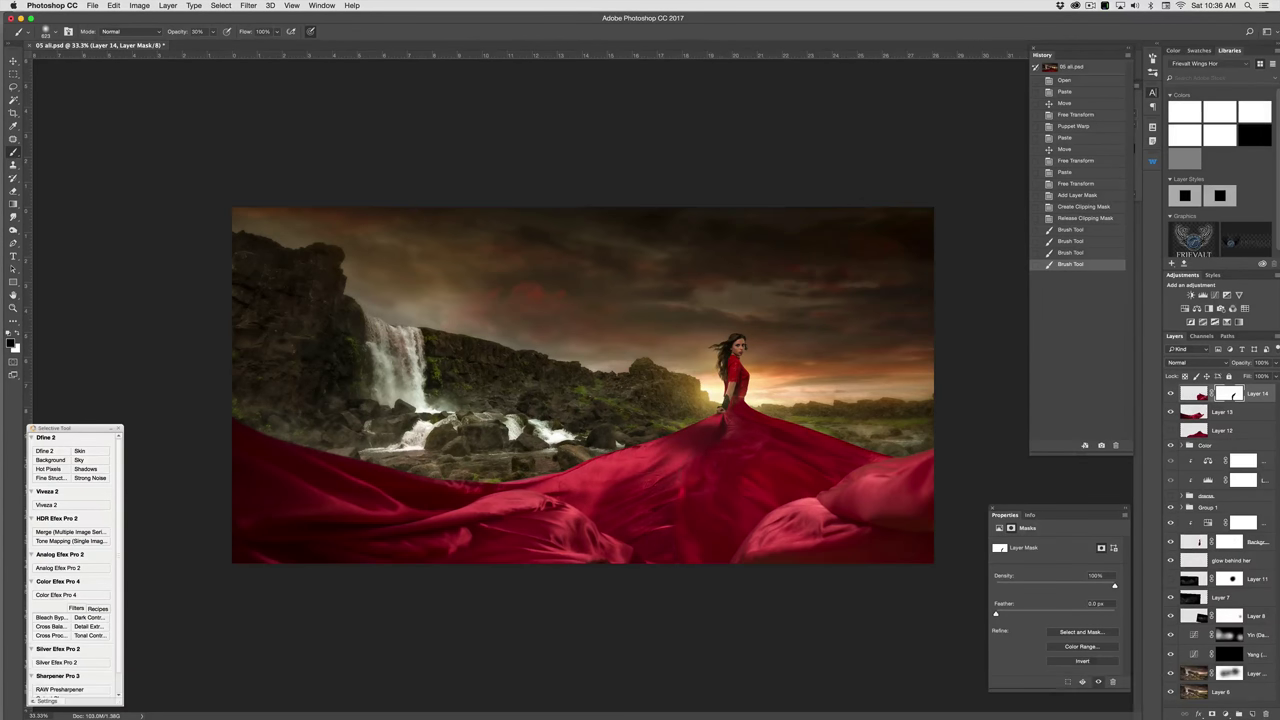
pyautogui.click(697, 475)
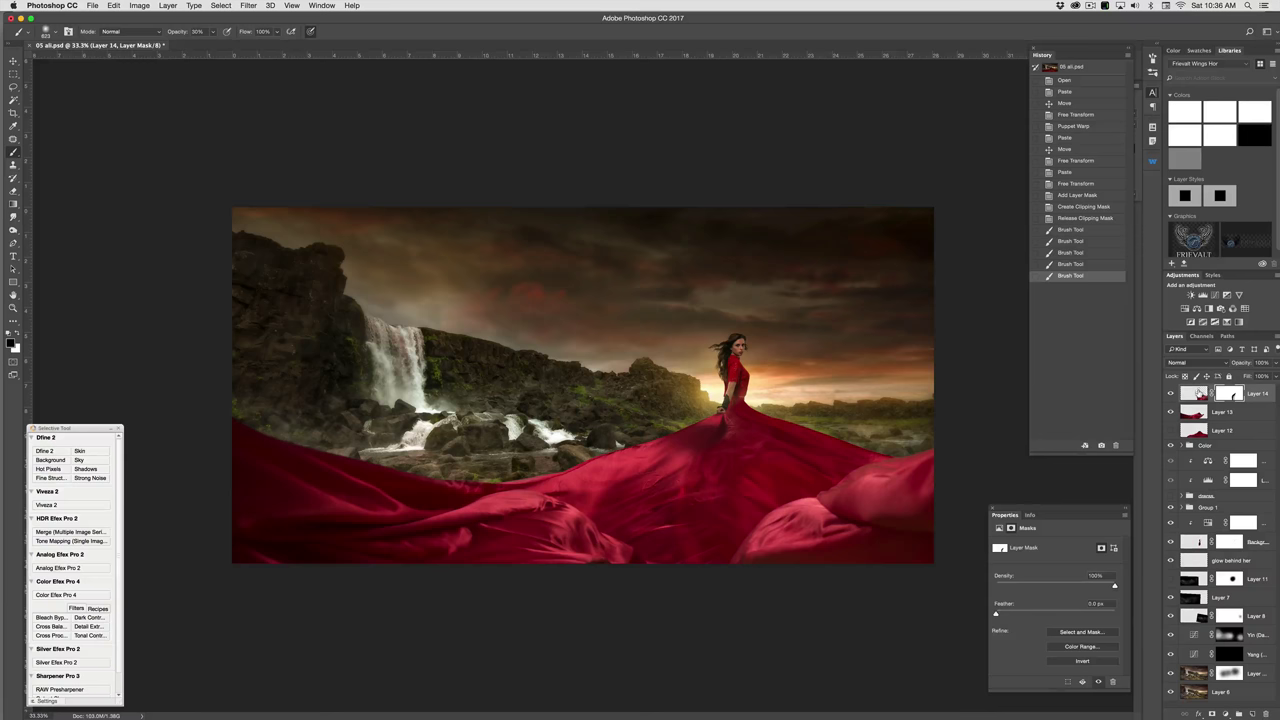
# Step: Add a Hue/Saturation adjustment clipped to Layer 14 and lower its Lightness to about -24
pyautogui.click(1194, 393)
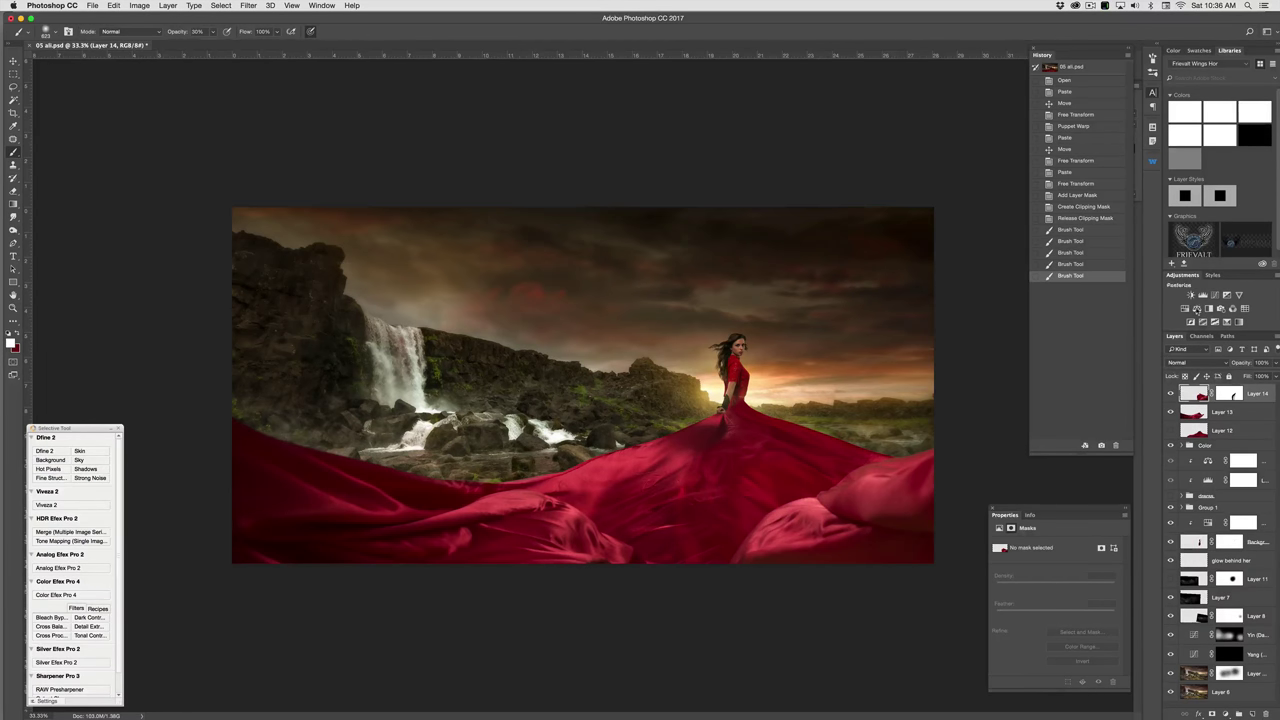
pyautogui.click(1186, 310)
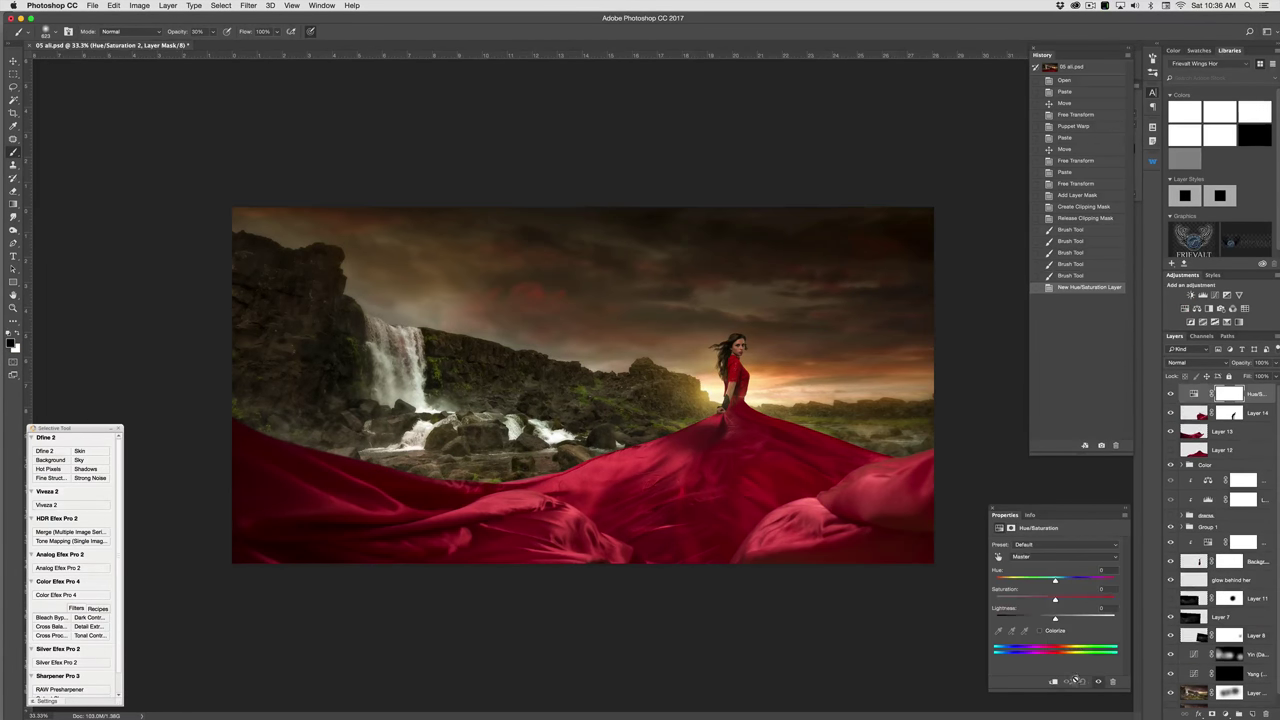
pyautogui.click(1053, 681)
pyautogui.moveTo(1056, 624); pyautogui.dragTo(1040, 621)
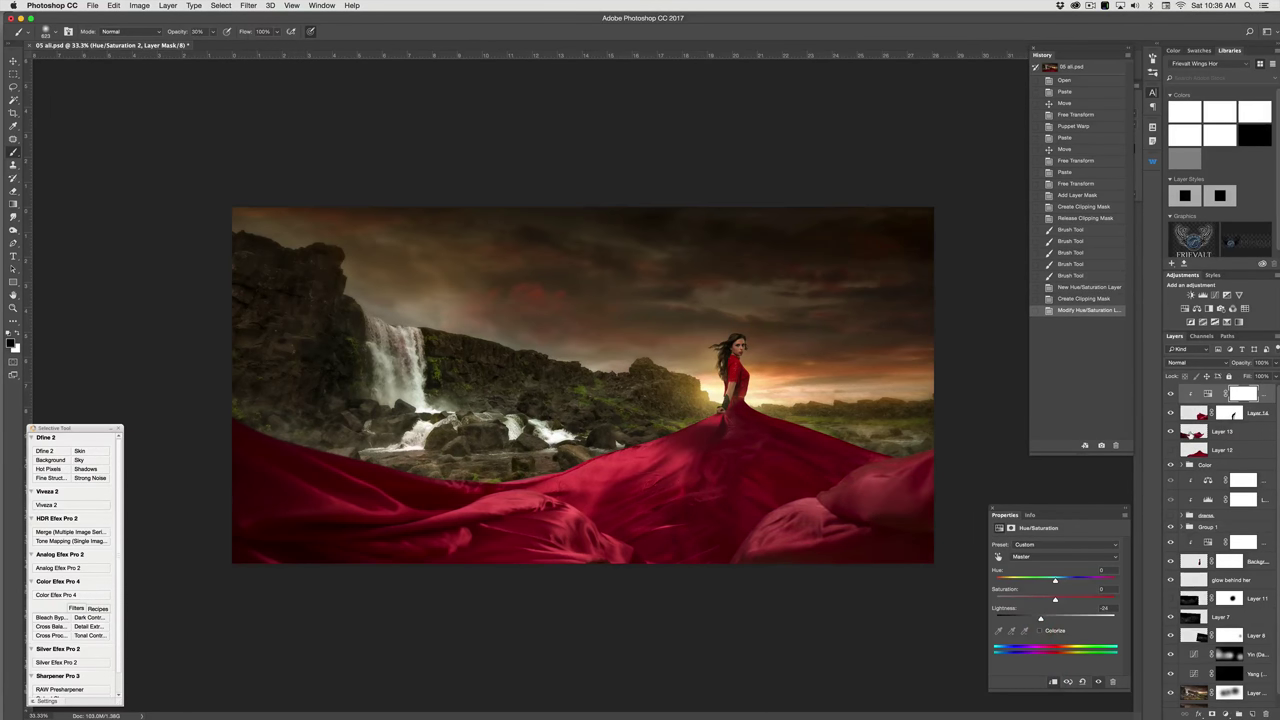
# Step: Add a Hue/Saturation adjustment clipped to Layer 13 and lower its Lightness to about -11
pyautogui.click(1193, 433)
pyautogui.click(1186, 309)
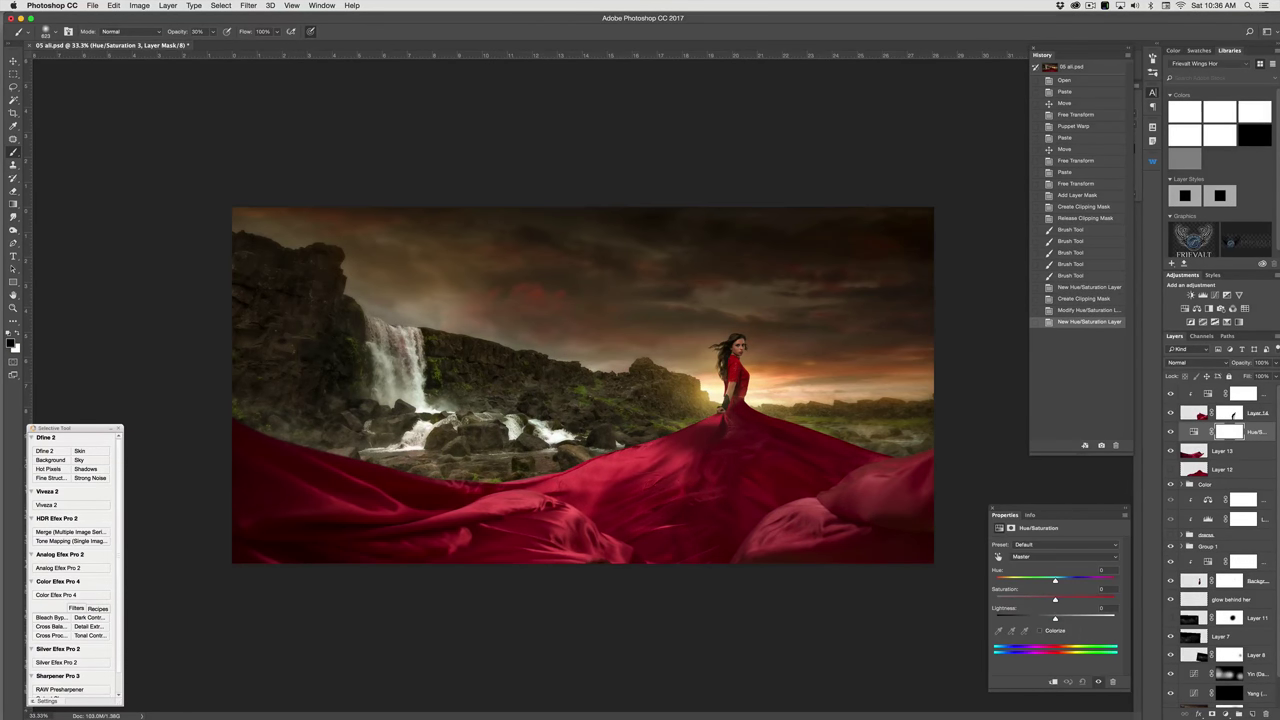
pyautogui.click(1053, 681)
pyautogui.moveTo(1055, 618); pyautogui.dragTo(1048, 621)
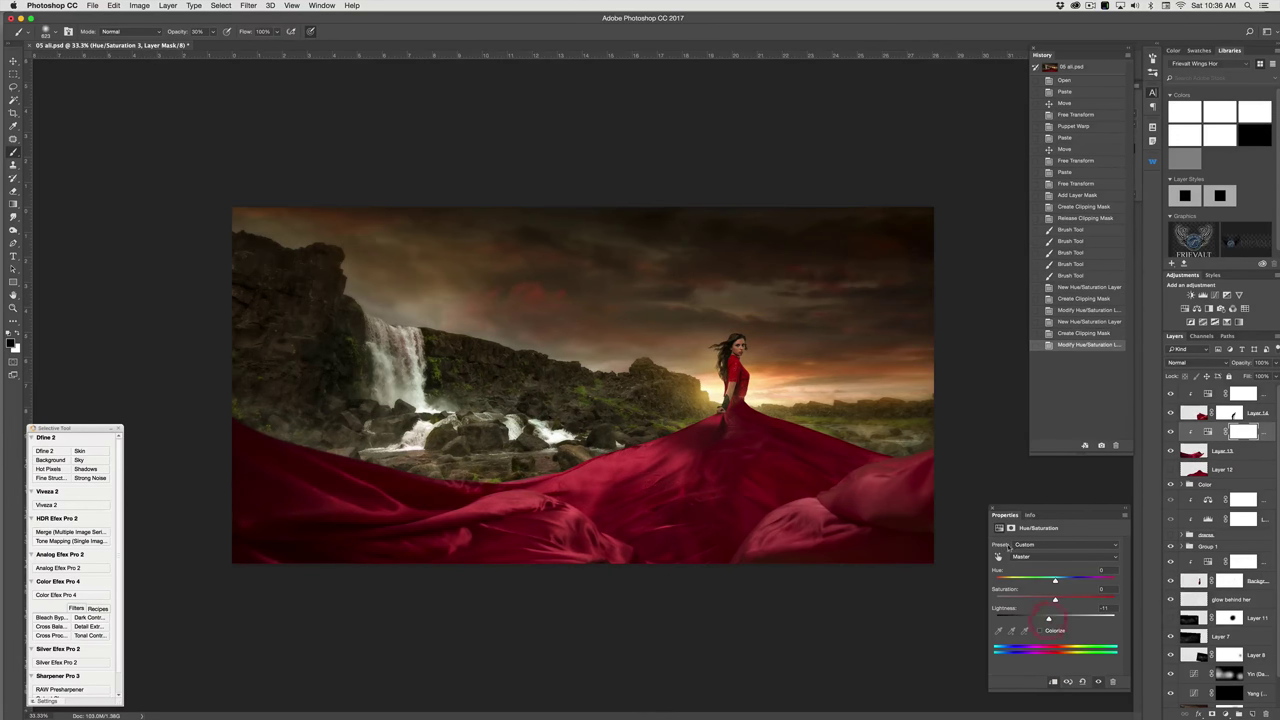
# Step: Switch to Bridge and look through the fabric cutouts in the Fabric All folder, from the earlier files to those near the end
pyautogui.keyDown('alt'); pyautogui.scroll(-1, 862, 490); pyautogui.keyUp('alt')
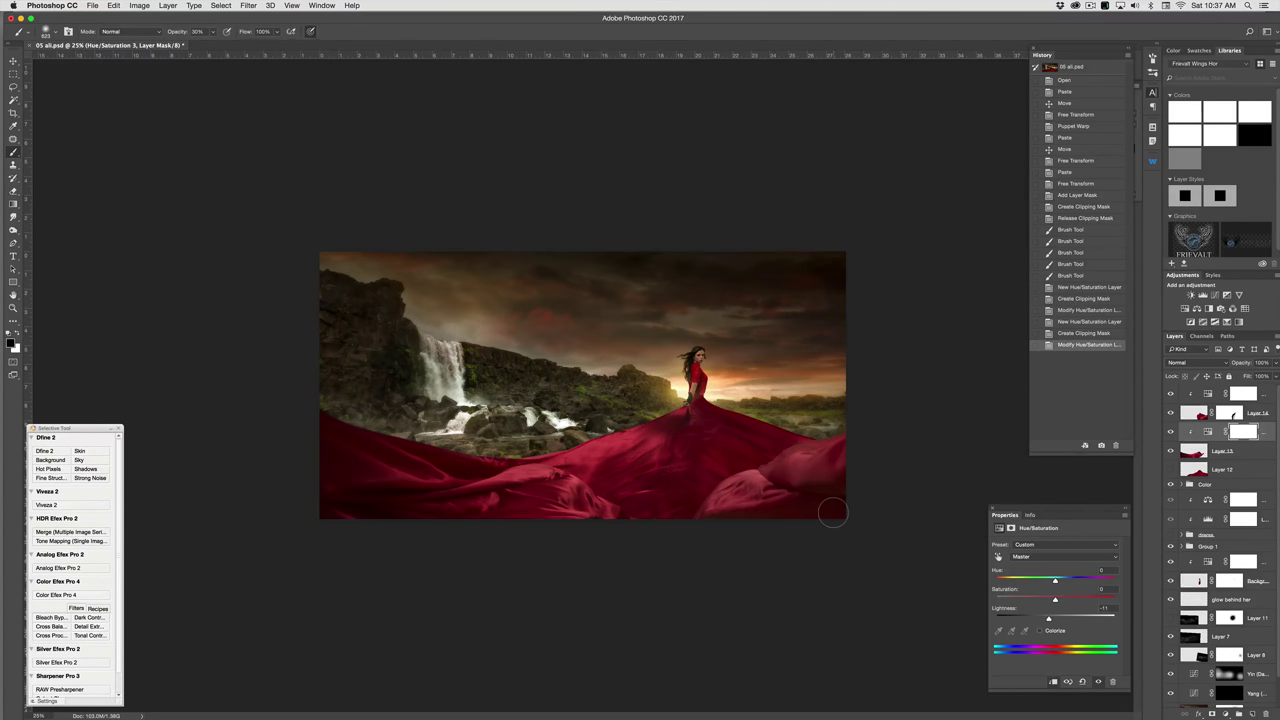
pyautogui.press('super+h')
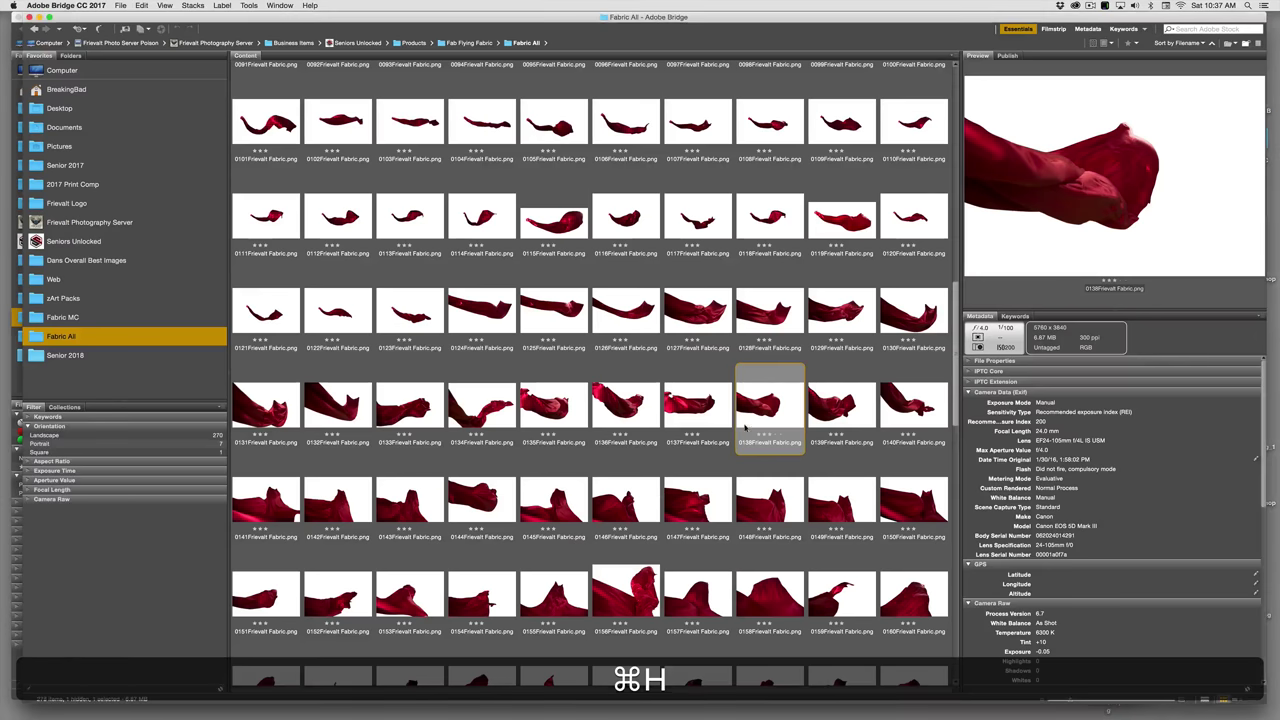
pyautogui.moveTo(953, 337); pyautogui.dragTo(933, 101)
pyautogui.scroll(-15, 933, 140)
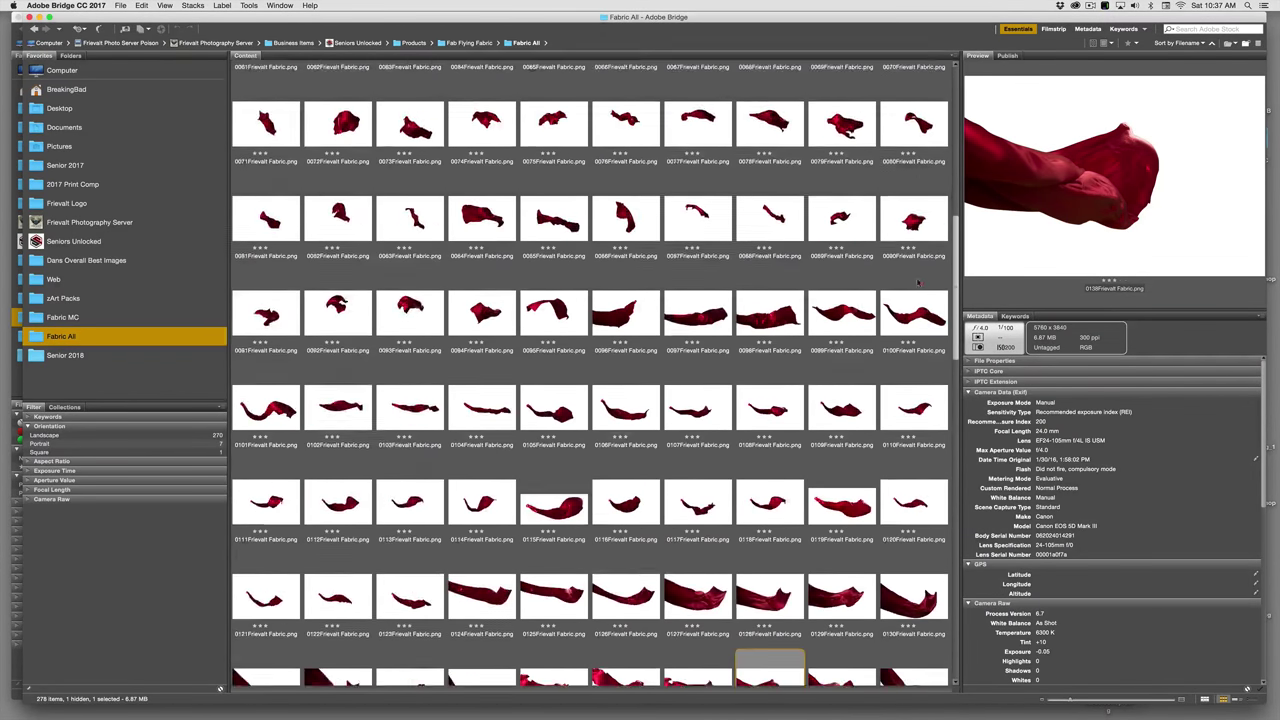
pyautogui.scroll(-10, 907, 380)
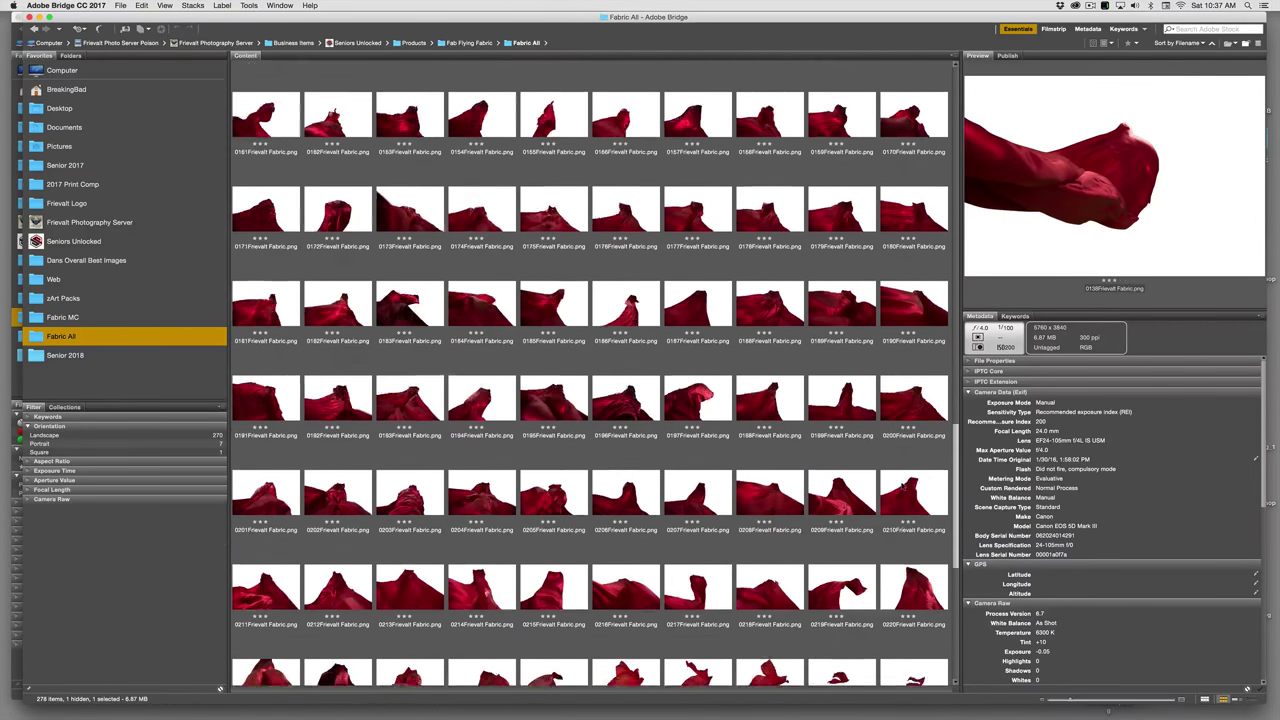
pyautogui.scroll(-2, 907, 545)
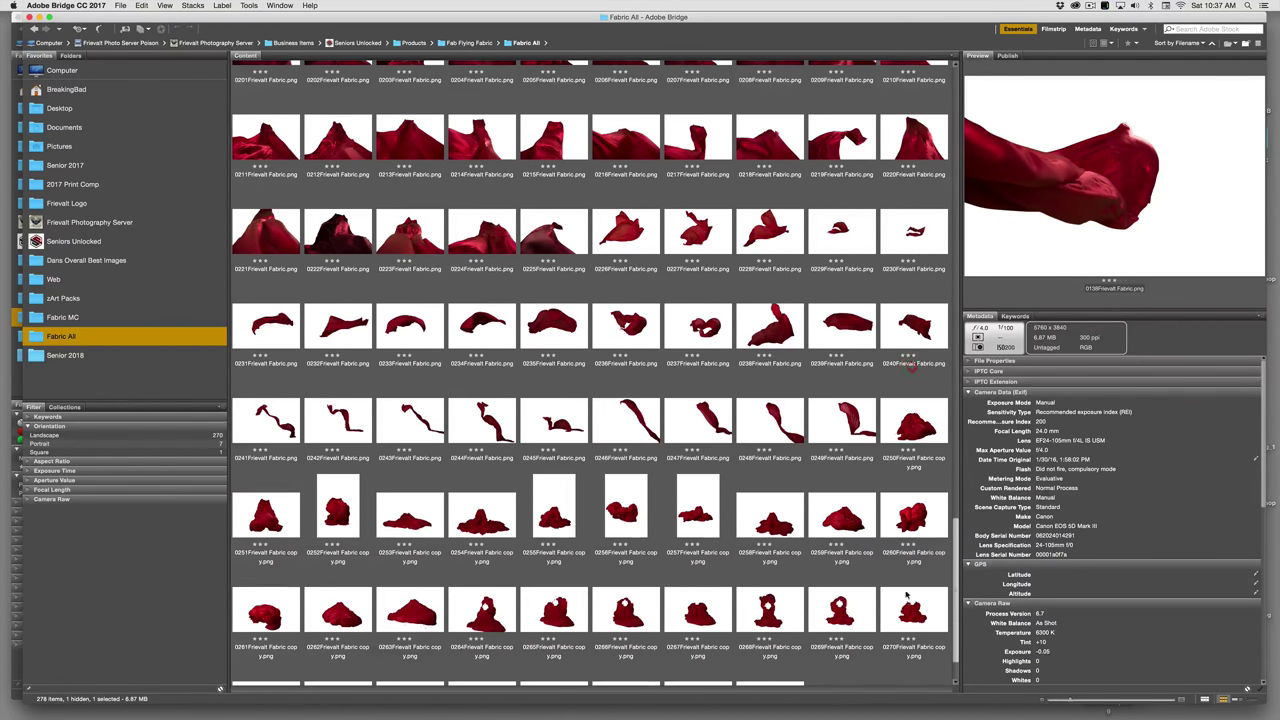